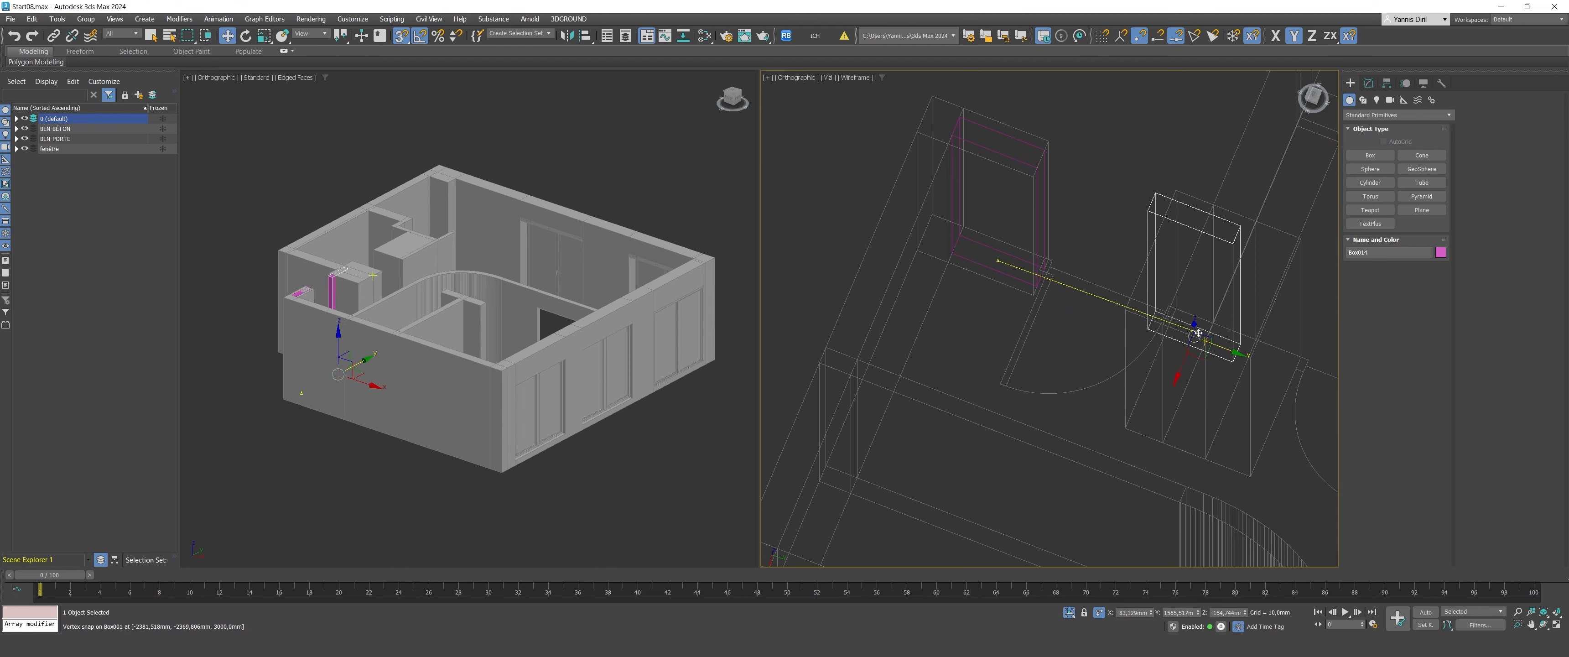
# Step: Place the selected box on the other side of the door opening, snapping it to a wall vertex
pyautogui.click(786, 367)
pyautogui.scroll(5, 1215, 404)
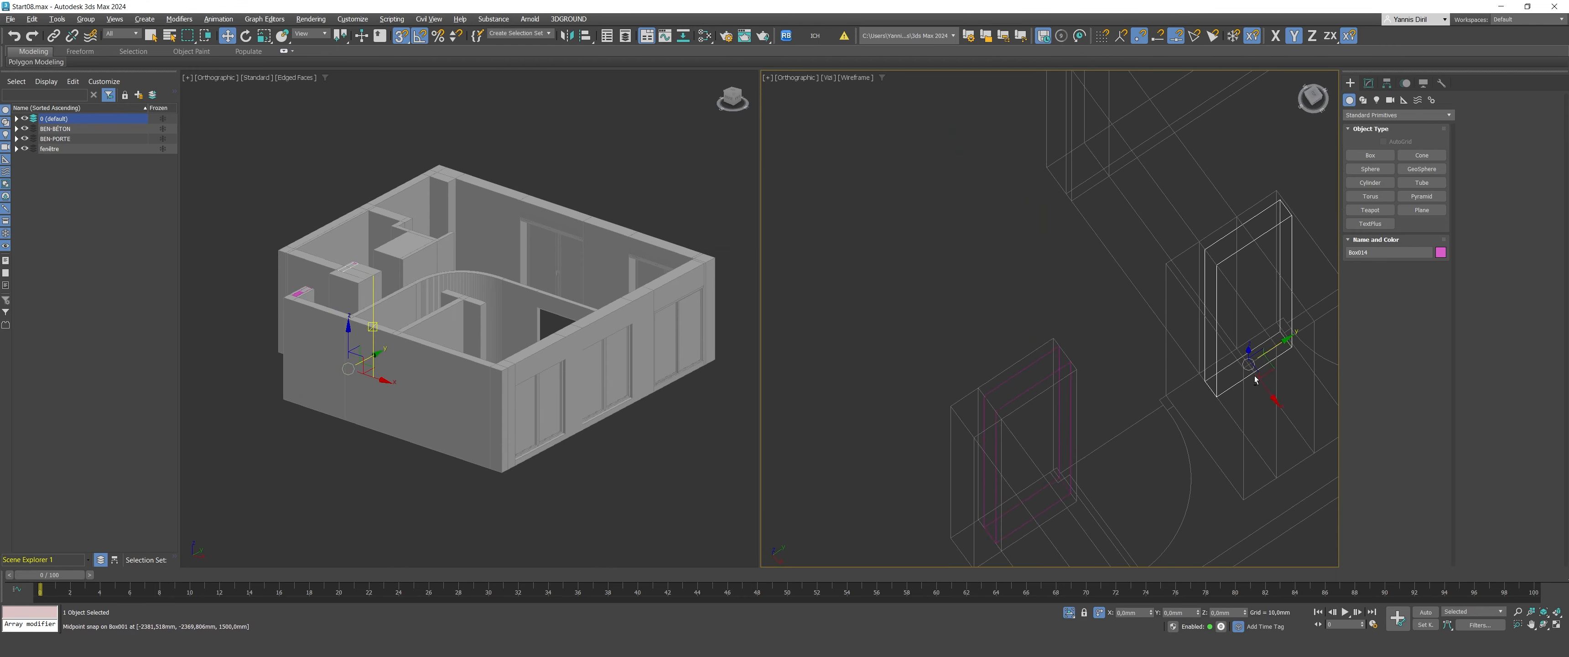
pyautogui.moveTo(1191, 407); pyautogui.dragTo(1125, 441)
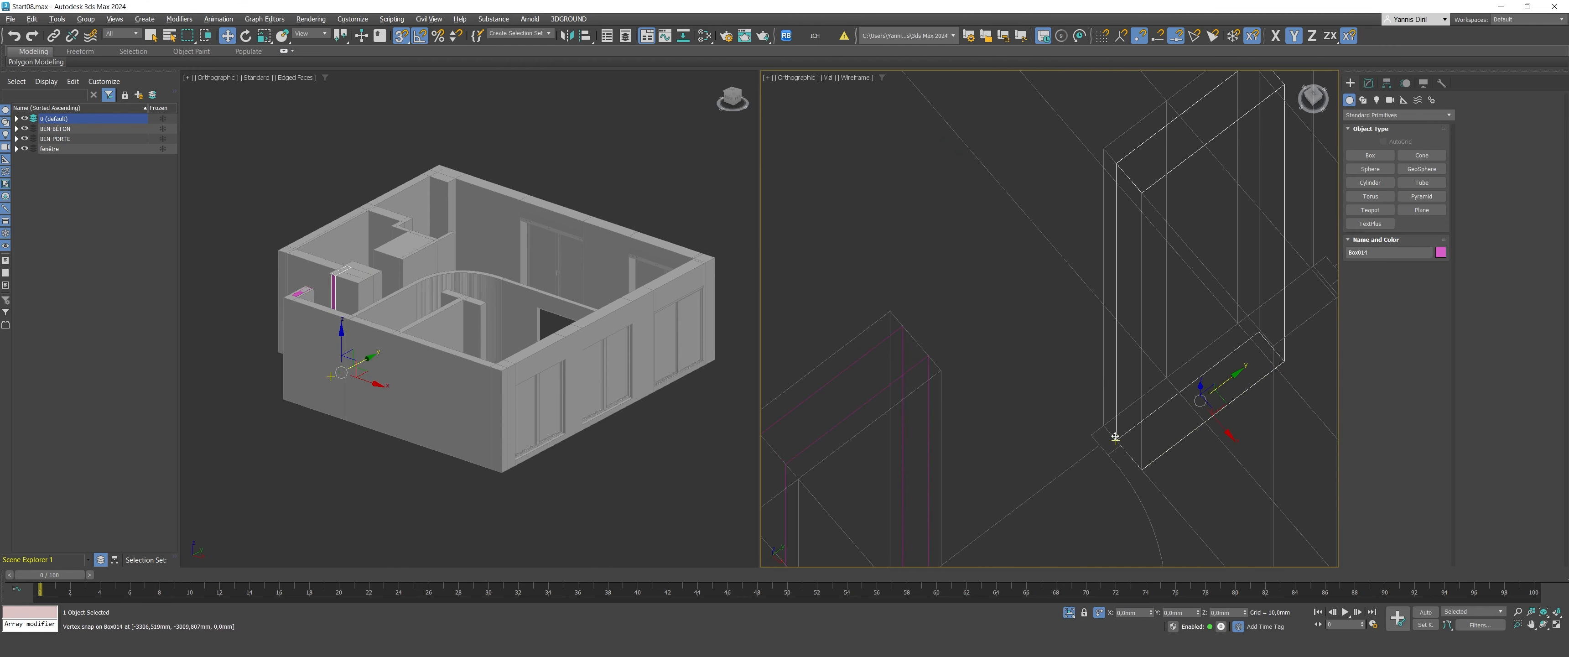
pyautogui.scroll(-5, 984, 365)
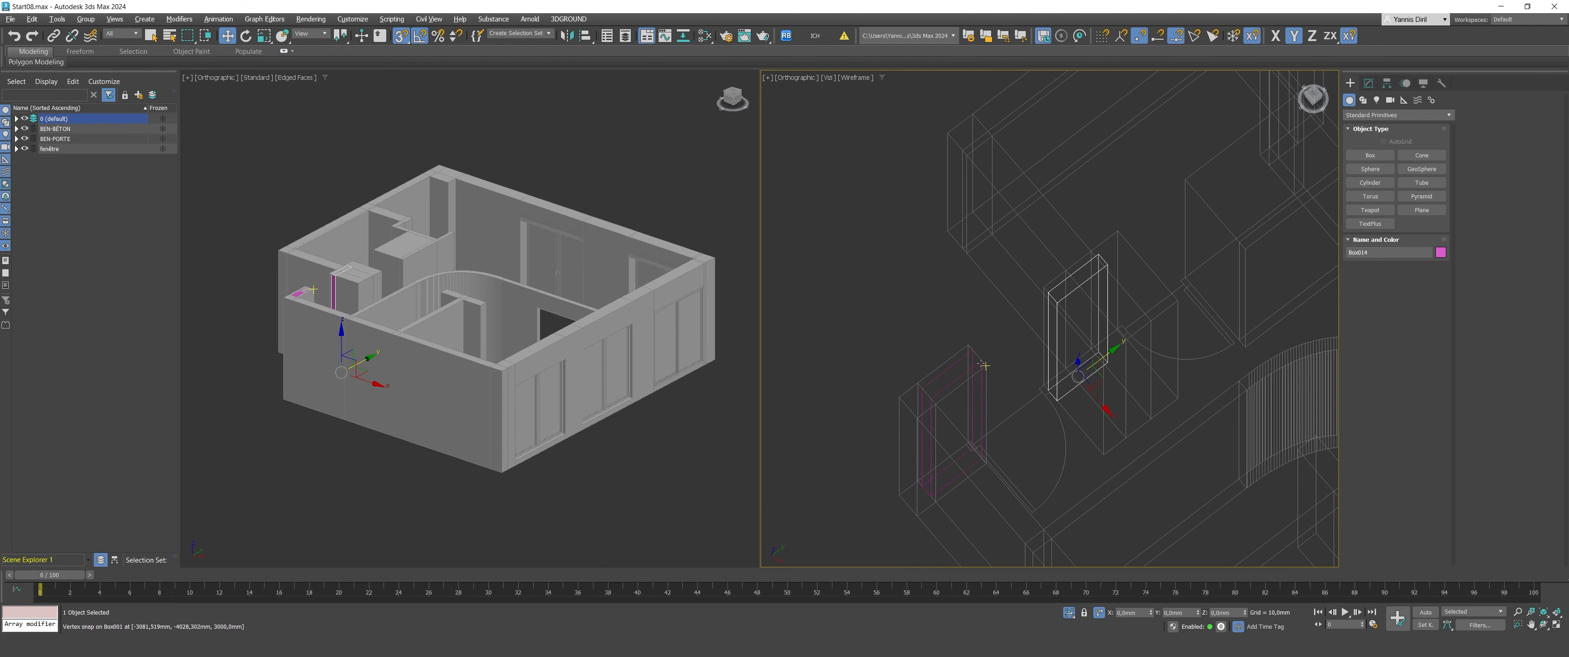
# Step: Select both magenta boxes flanking the door opening and move them together outside the building
pyautogui.keyDown('ctrl'); pyautogui.click(950, 380); pyautogui.keyUp('ctrl')
pyautogui.scroll(-3, 1056, 314)
pyautogui.moveTo(1058, 309); pyautogui.dragTo(881, 448)
pyautogui.keyDown('alt'); pyautogui.moveTo(880, 448); pyautogui.dragTo(928, 346, button='middle'); pyautogui.keyUp('alt')
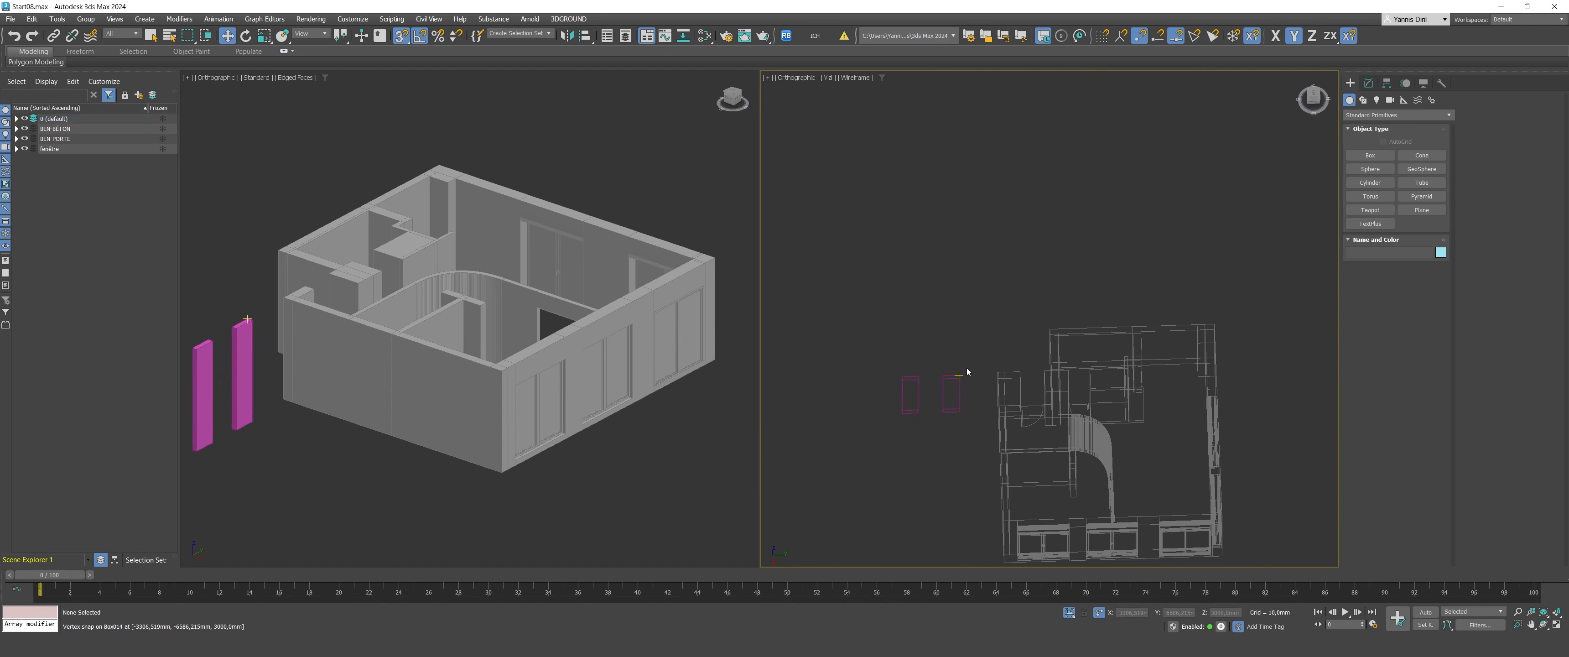
# Step: Hide everything except the two magenta boxes and frame them in both viewports
pyautogui.rightClick(911, 391)
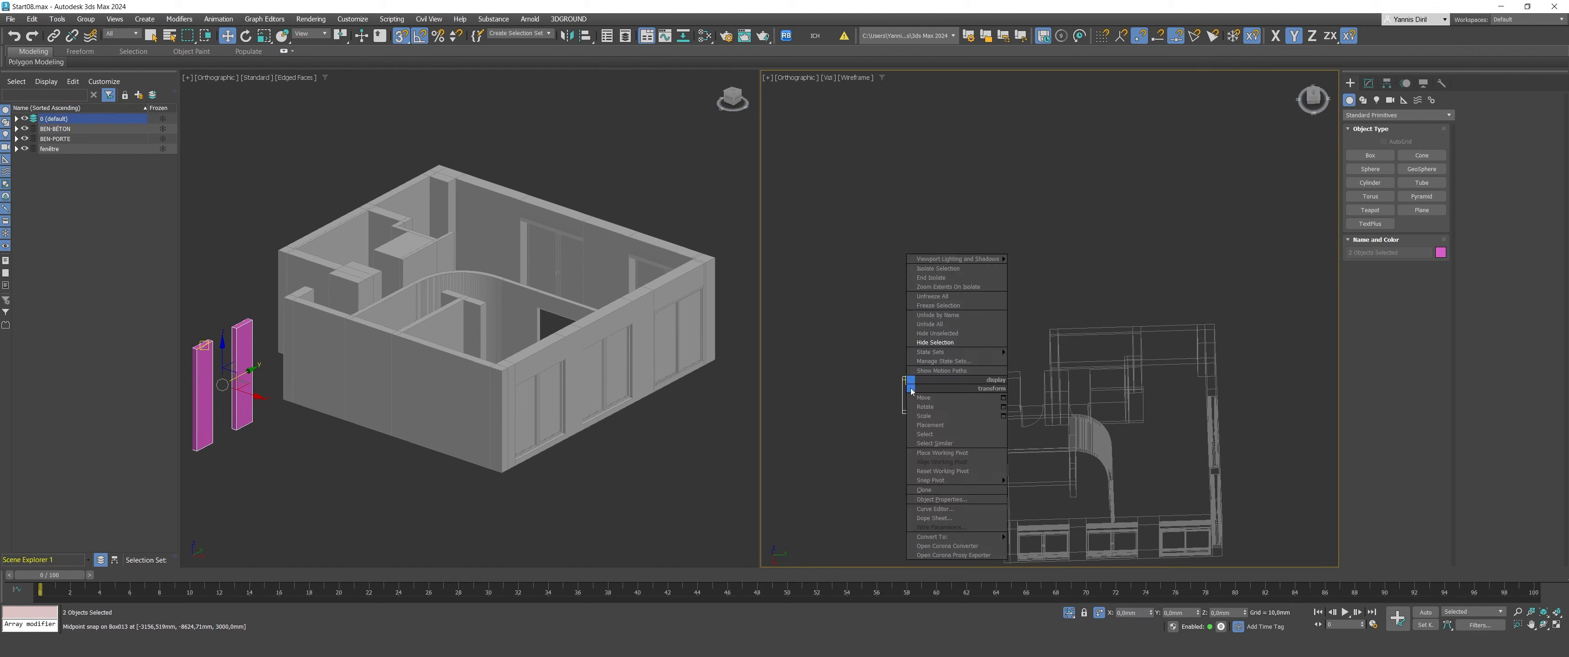
pyautogui.click(957, 333)
pyautogui.press('z')
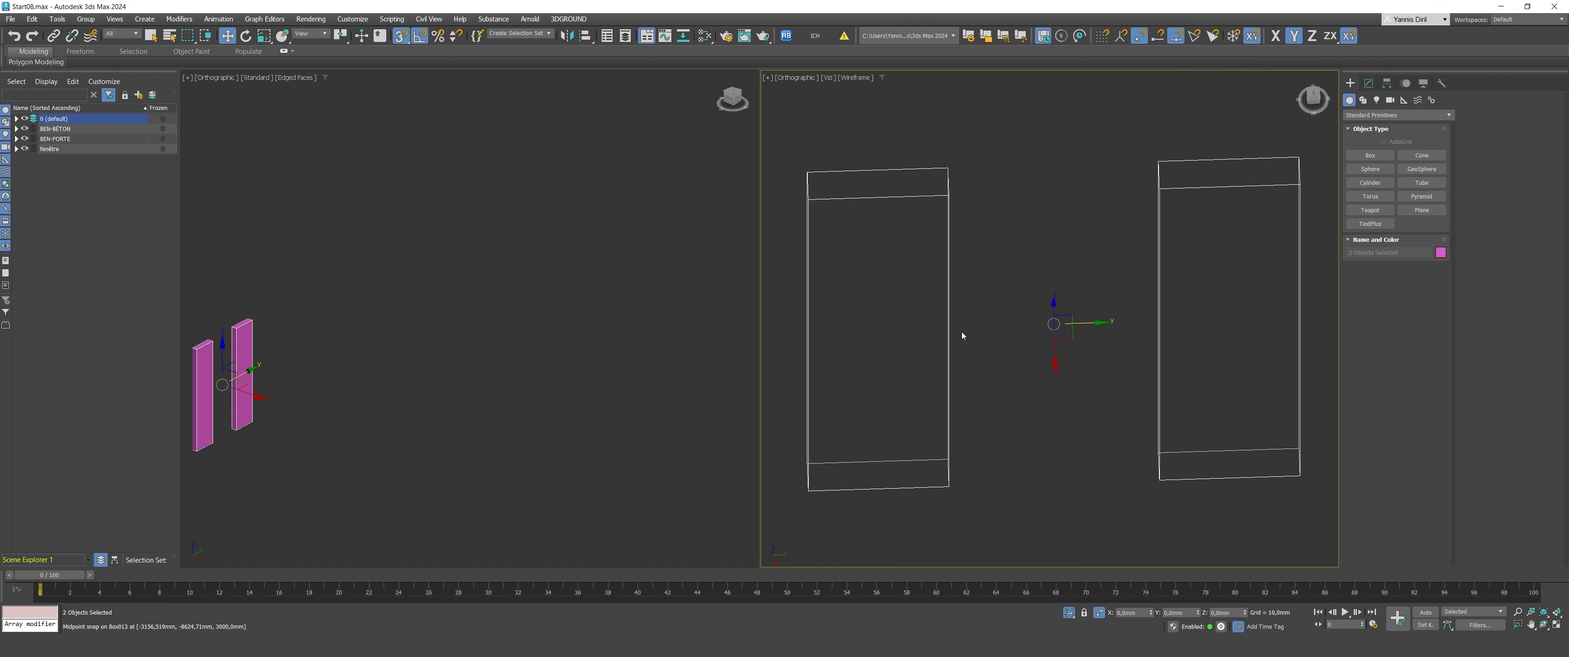
pyautogui.click(372, 326)
pyautogui.press('z')
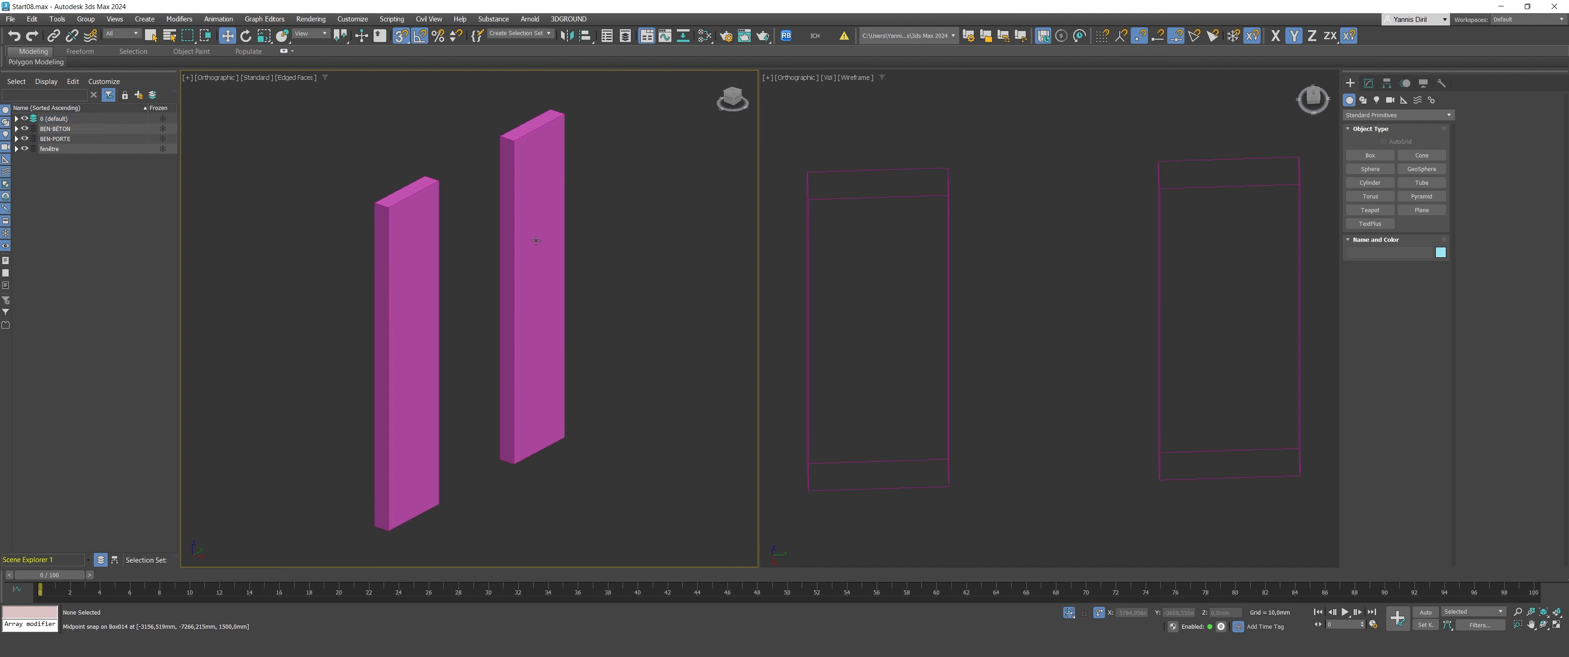
# Step: Switch the wireframe viewport to shaded edged faces and set the object color of both boxes to blue
pyautogui.click(841, 79)
pyautogui.click(871, 87)
pyautogui.scroll(-2, 1157, 165)
pyautogui.moveTo(1243, 125)
pyautogui.mouseDown()
pyautogui.moveTo(988, 314)
pyautogui.moveTo(999, 388)
pyautogui.mouseUp()
pyautogui.click(1440, 253)
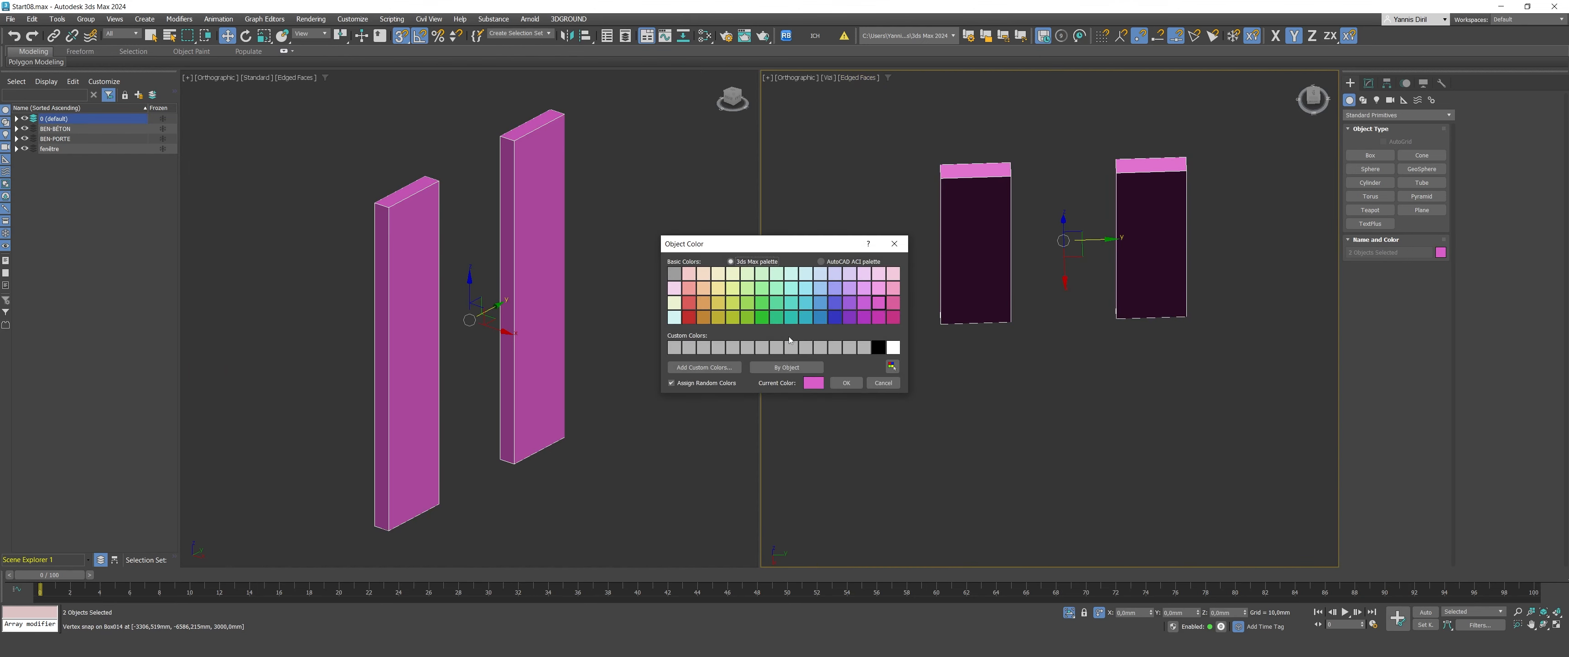
pyautogui.click(821, 317)
pyautogui.click(844, 382)
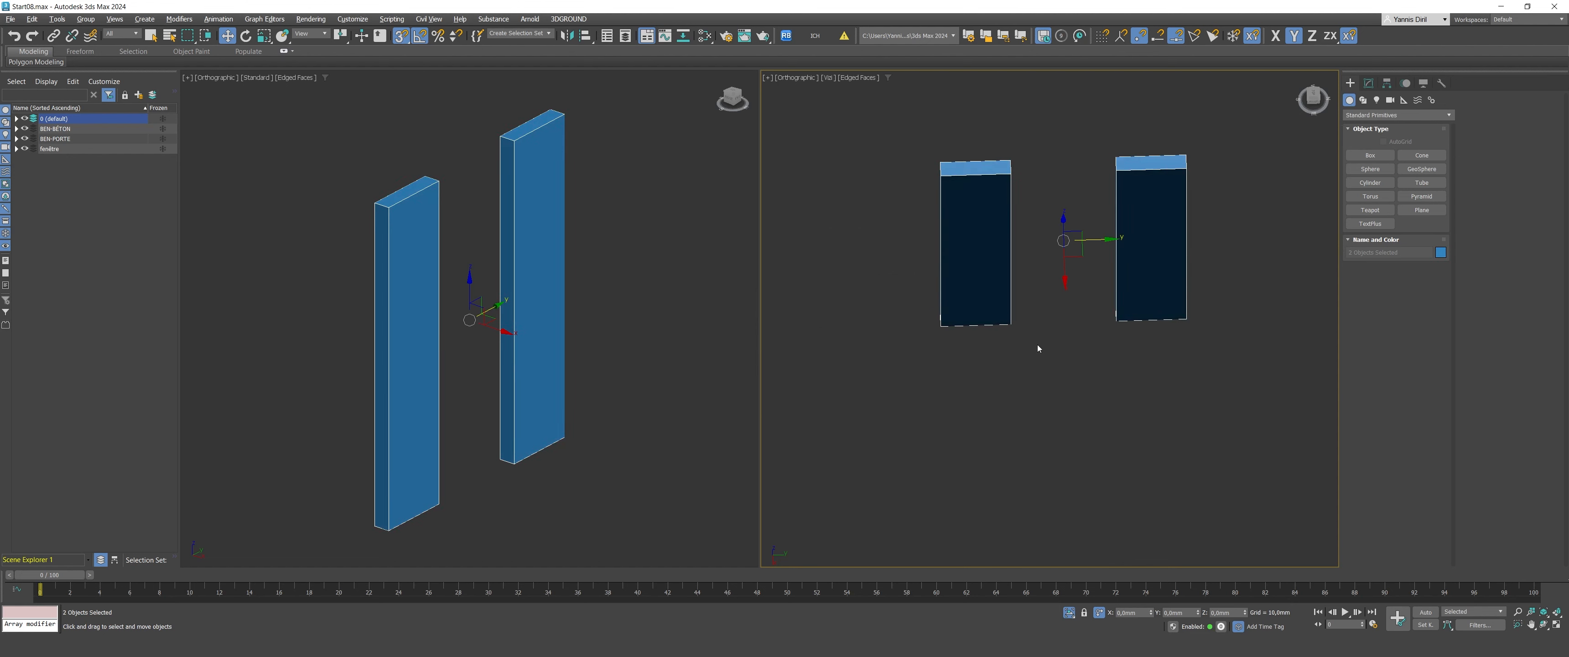
# Step: Convert one blue box to an Editable Poly and attach the other box to it
pyautogui.keyDown('alt'); pyautogui.moveTo(1037, 345); pyautogui.dragTo(1113, 165, button='middle'); pyautogui.keyUp('alt')
pyautogui.click(1113, 166)
pyautogui.rightClick(991, 220)
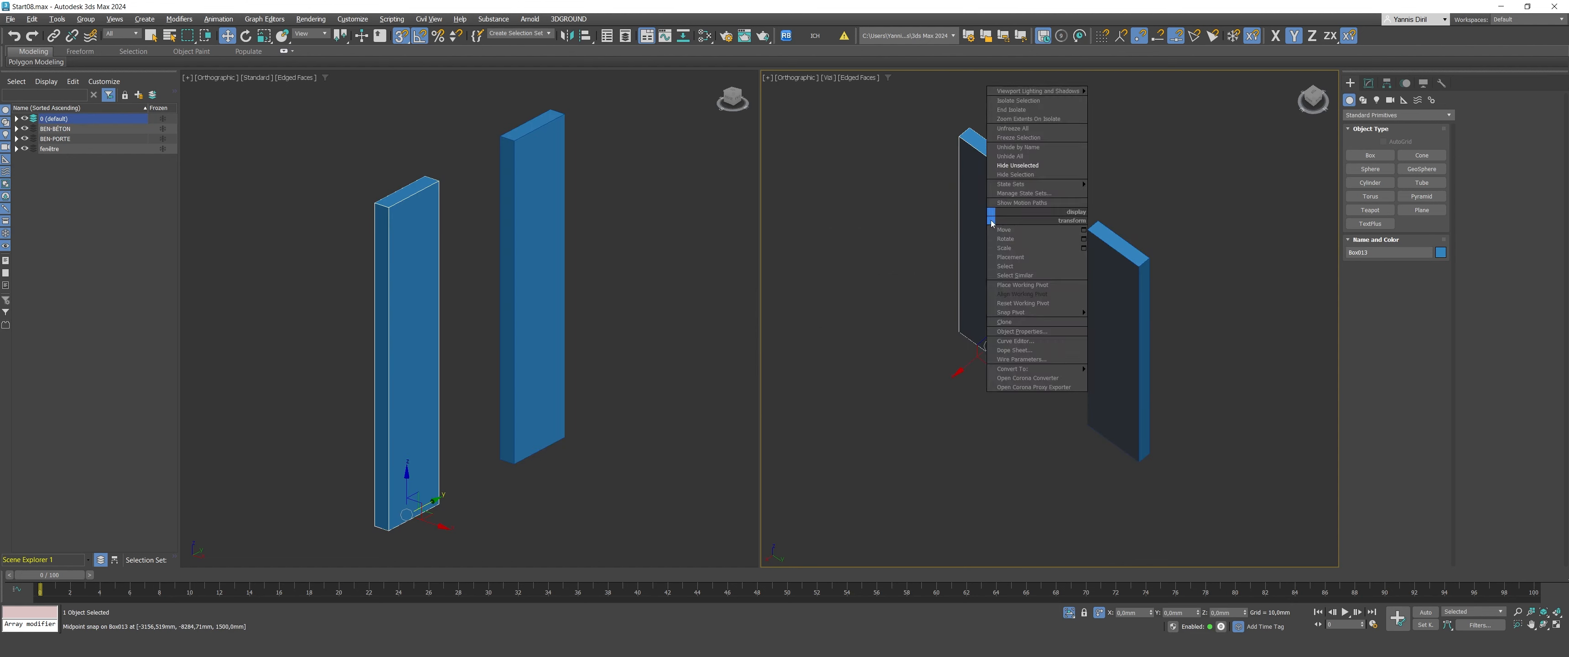
pyautogui.moveTo(1036, 369)
pyautogui.click(1134, 379)
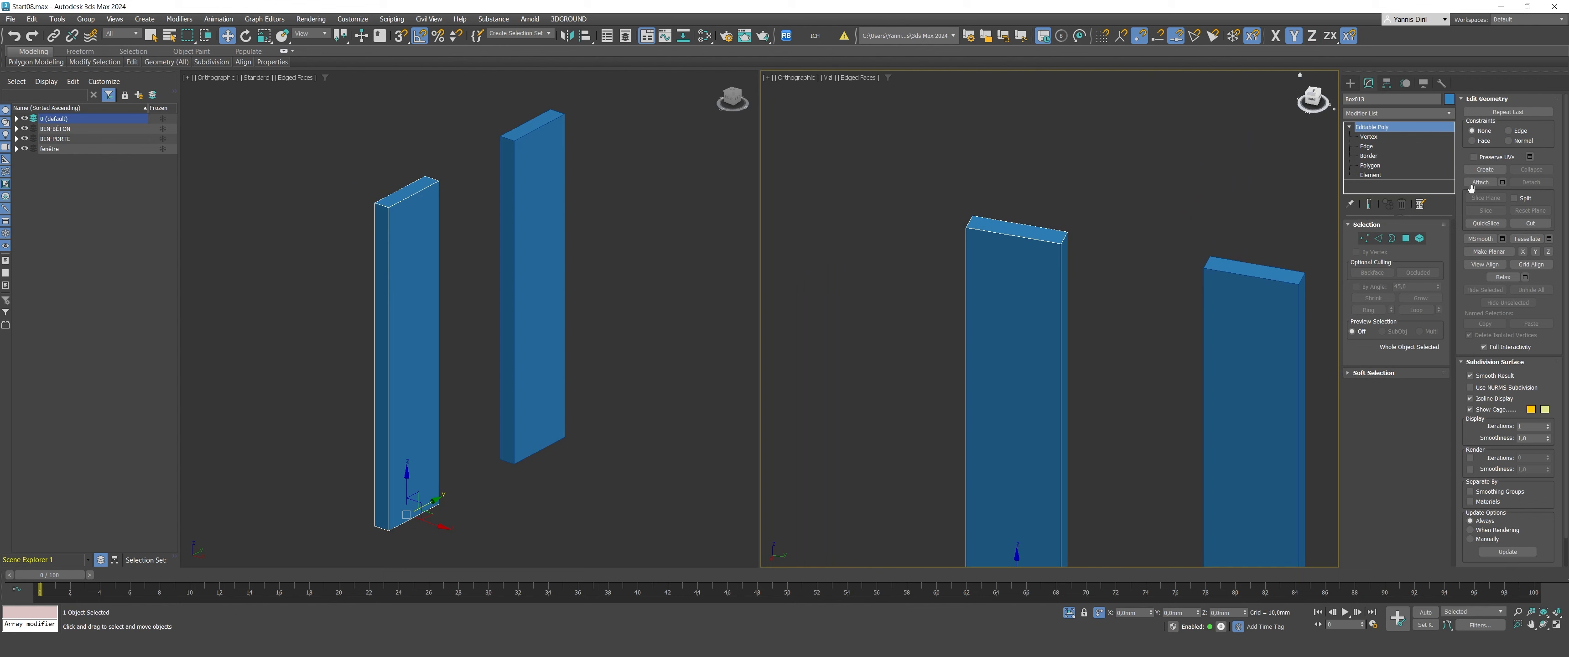
pyautogui.click(1471, 182)
pyautogui.click(533, 402)
pyautogui.click(1350, 82)
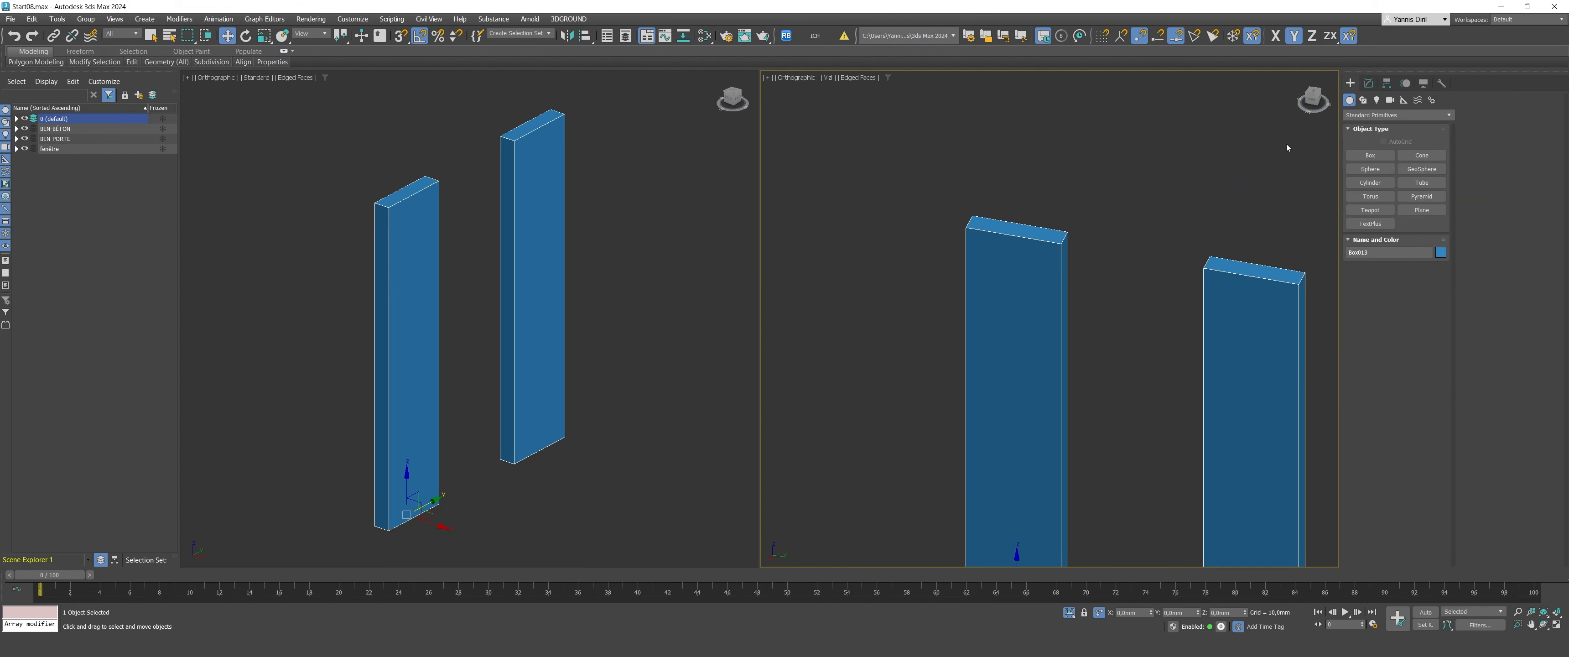
# Step: Connect the vertical edges of the two facing inner sides with one segment and position the new edges 400 mm below the top
pyautogui.click(1288, 149)
pyautogui.click(1264, 293)
pyautogui.click(1369, 84)
pyautogui.press('2')
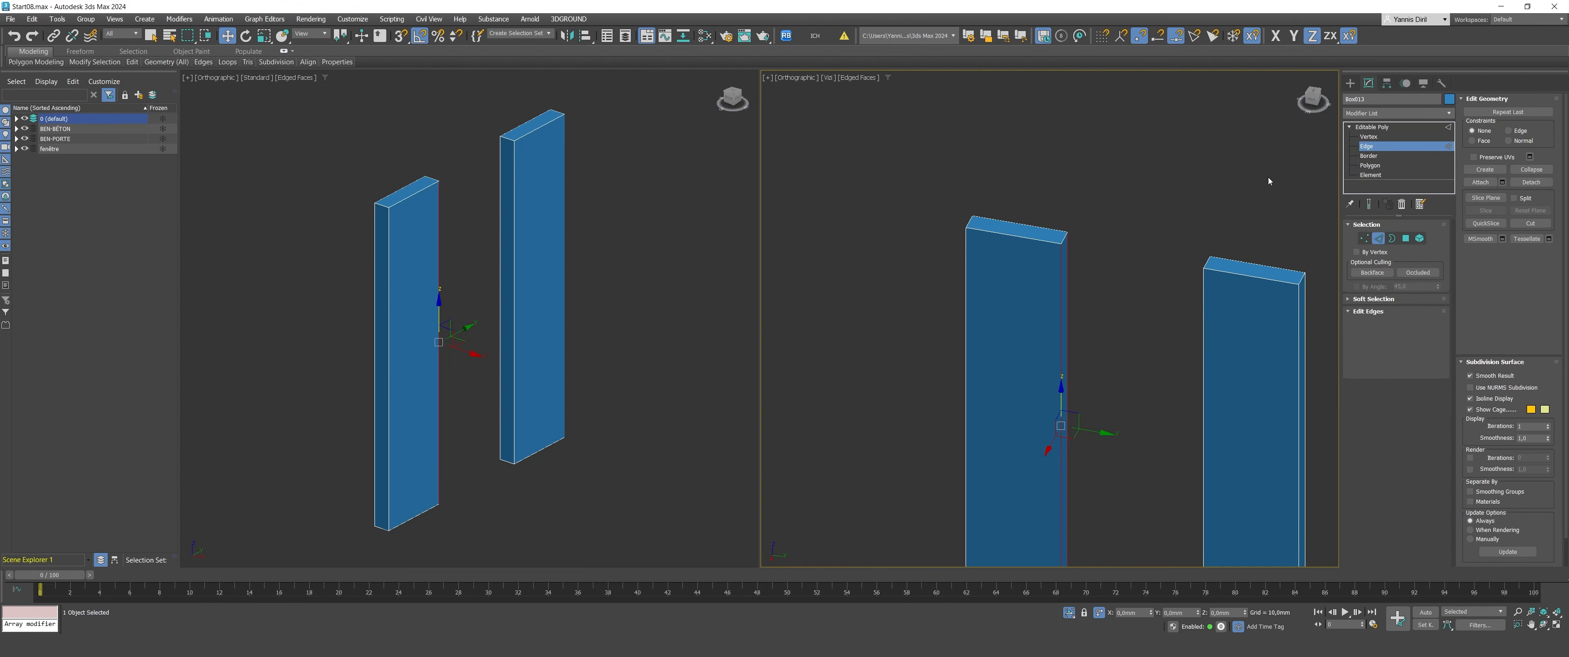
pyautogui.moveTo(1137, 223)
pyautogui.keyDown('alt'); pyautogui.mouseDown(button='middle')
pyautogui.moveTo(1085, 240)
pyautogui.moveTo(1231, 269)
pyautogui.moveTo(1053, 259)
pyautogui.mouseUp(button='middle'); pyautogui.keyUp('alt')
pyautogui.scroll(4, 1145, 191)
pyautogui.keyDown('ctrl'); pyautogui.click(1100, 193); pyautogui.keyUp('ctrl')
pyautogui.keyDown('ctrl'); pyautogui.click(1133, 238); pyautogui.keyUp('ctrl')
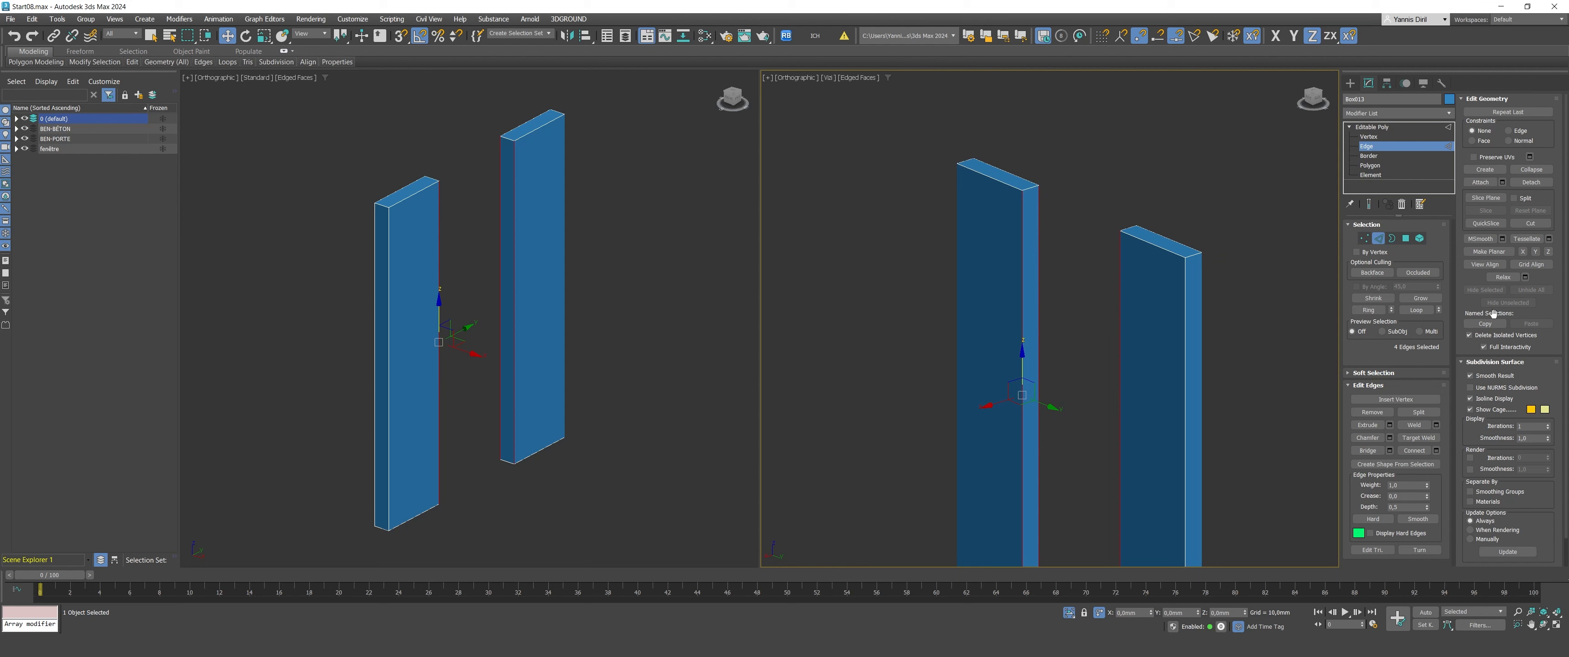
pyautogui.click(1437, 451)
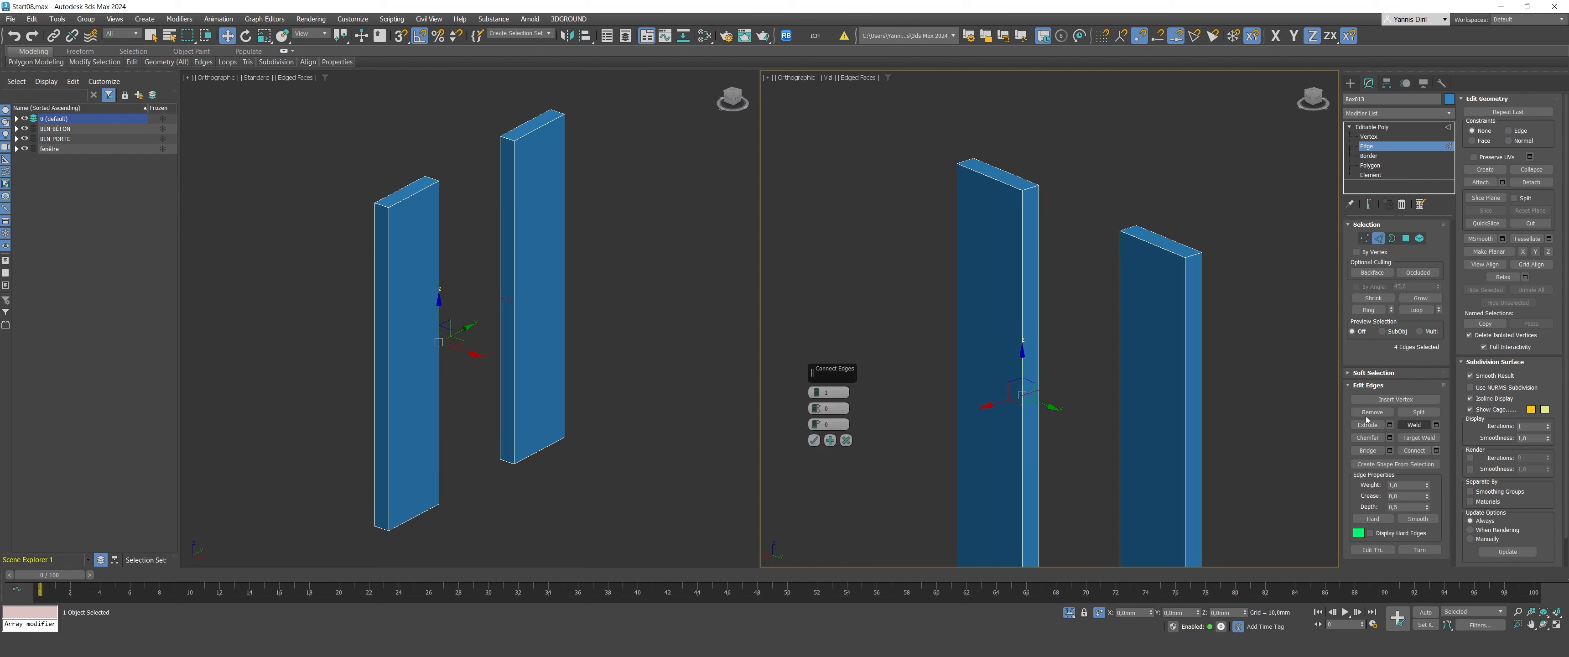
pyautogui.click(814, 439)
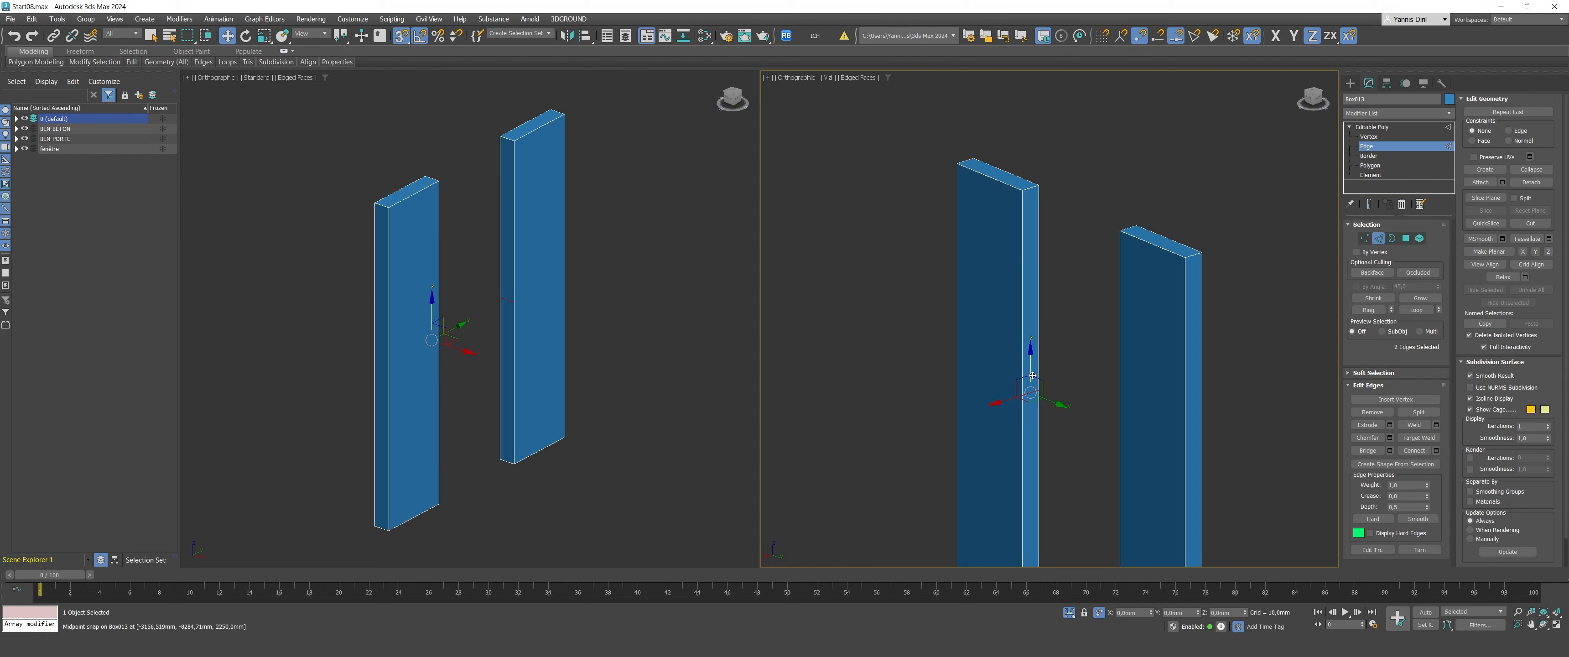
pyautogui.moveTo(1033, 202); pyautogui.dragTo(1031, 187)
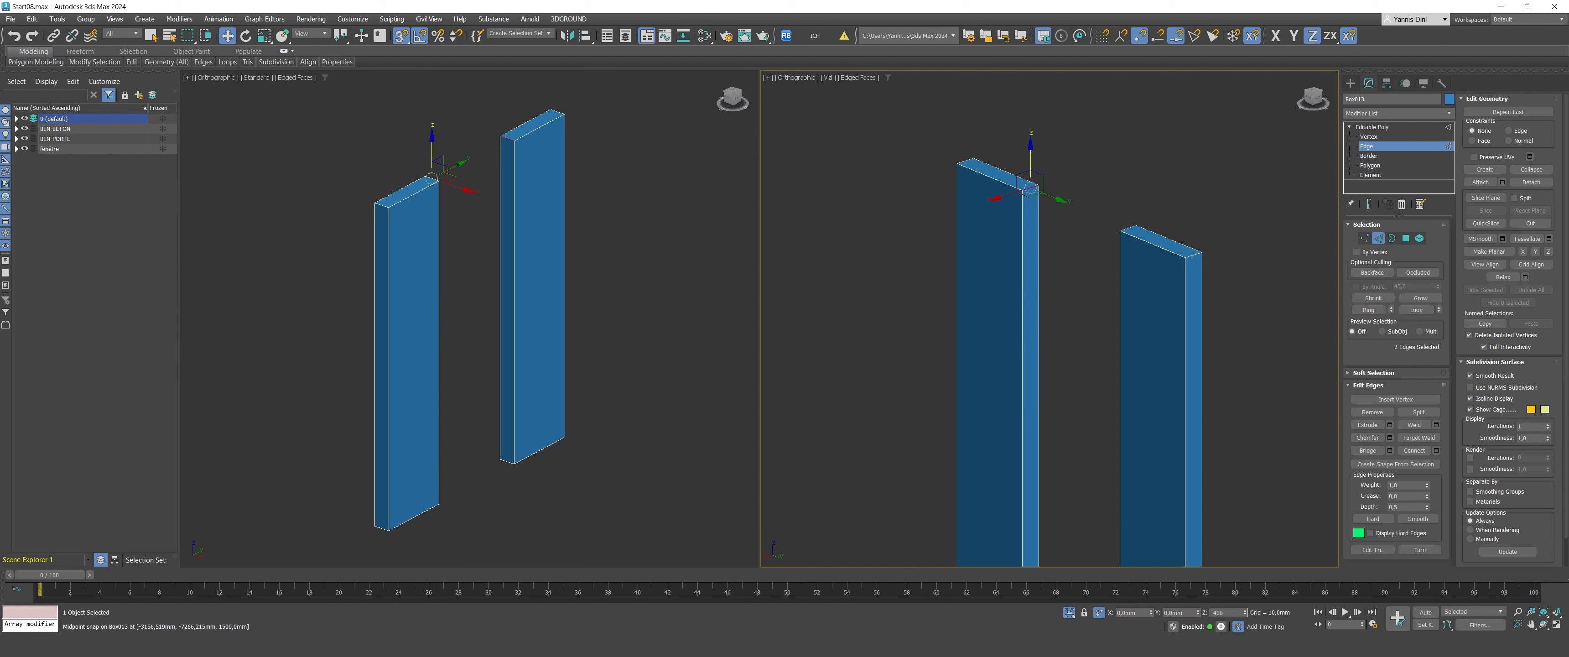
pyautogui.press('Return')
# Step: Bridge the two facing upper polygons to form a lintel above the door opening
pyautogui.click(1371, 166)
pyautogui.scroll(3, 1014, 221)
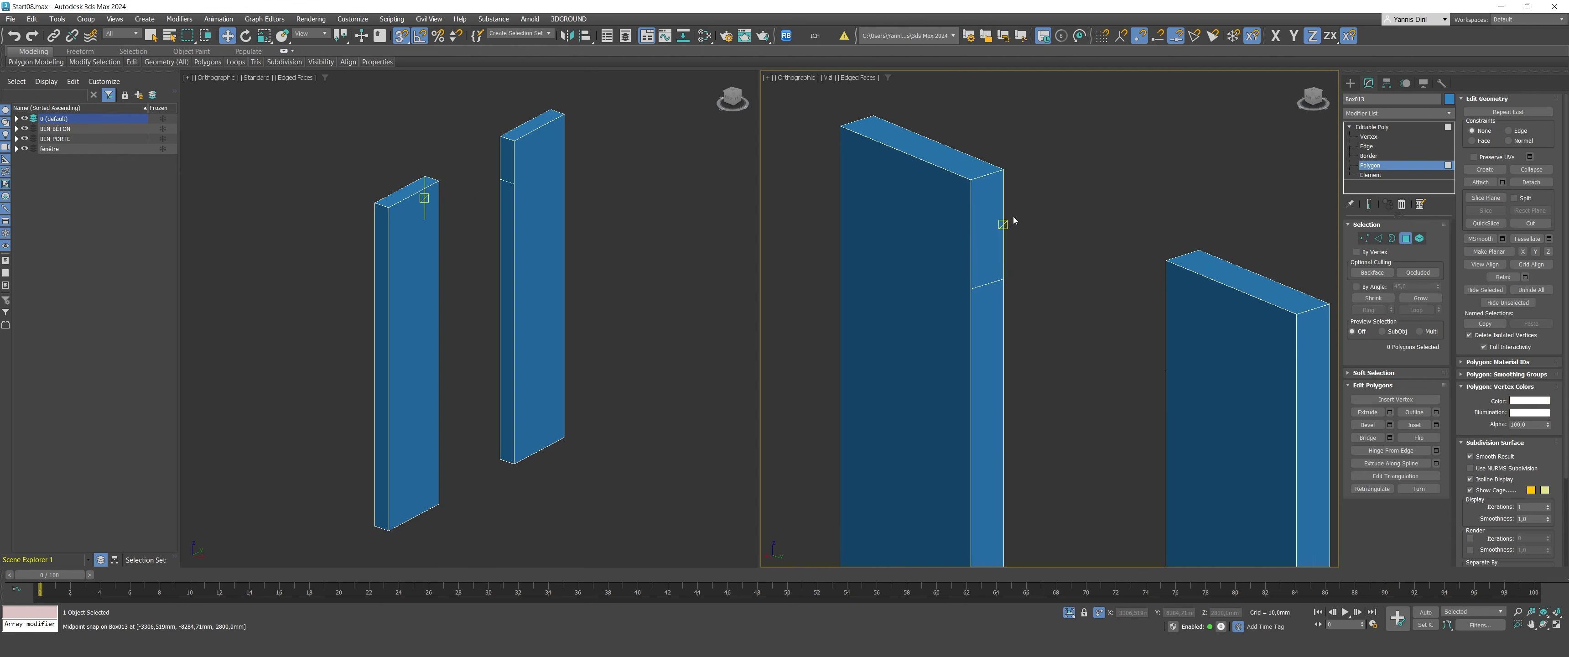
pyautogui.click(984, 223)
pyautogui.scroll(-5, 999, 226)
pyautogui.scroll(6, 1084, 228)
pyautogui.keyDown('ctrl'); pyautogui.click(1036, 190); pyautogui.keyUp('ctrl')
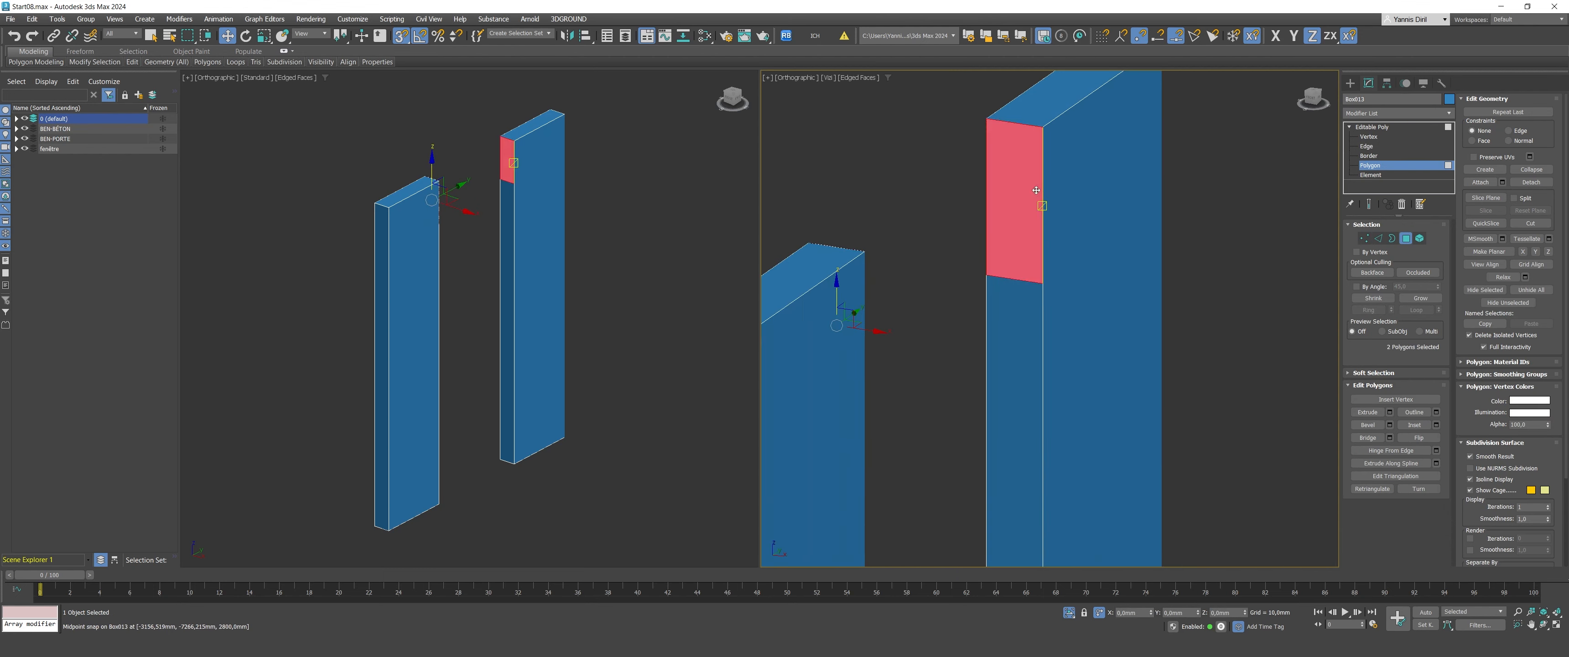
pyautogui.click(1390, 438)
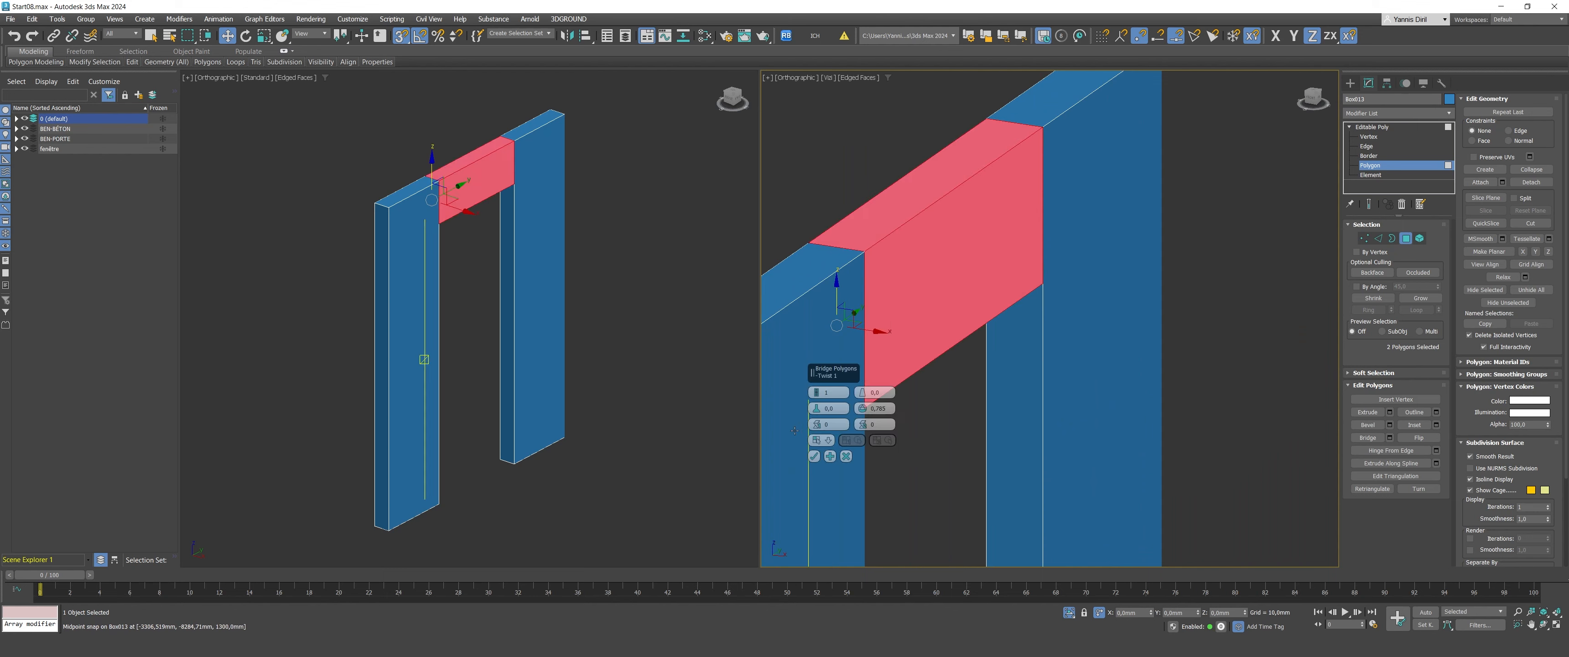
pyautogui.click(819, 451)
pyautogui.click(1372, 127)
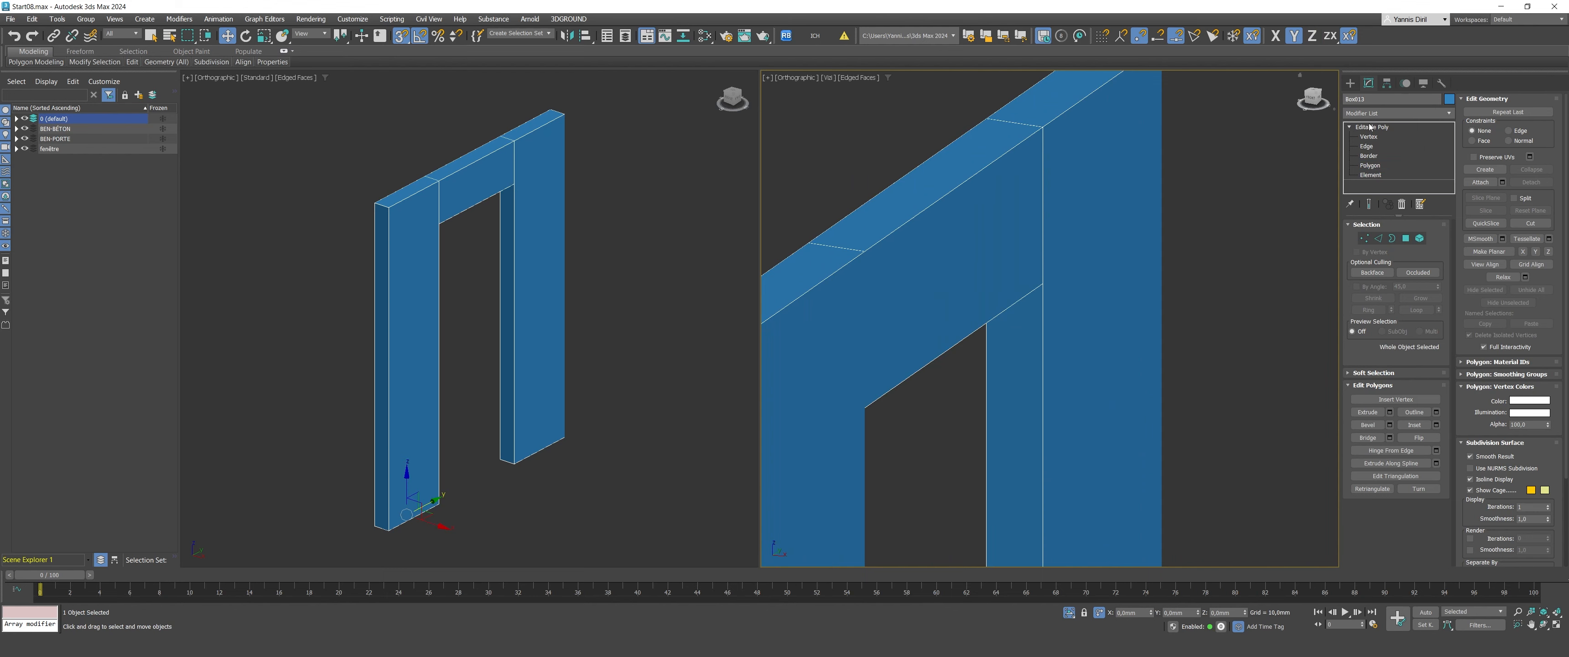
# Step: Detach the three inner polygons of the door opening as a separate object with the default name
pyautogui.click(1350, 83)
pyautogui.click(1240, 189)
pyautogui.press('z')
pyautogui.hotkey('ctrl', 'a')
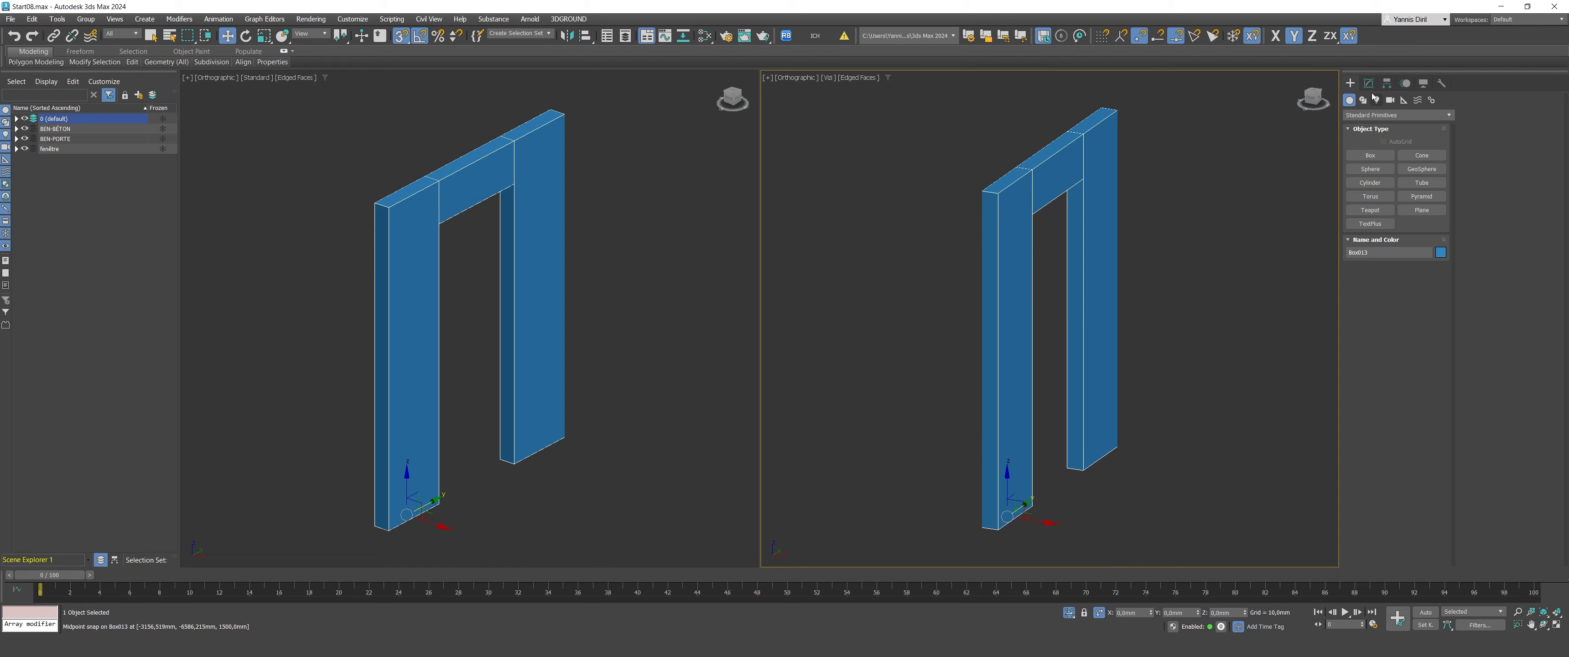
pyautogui.click(1369, 84)
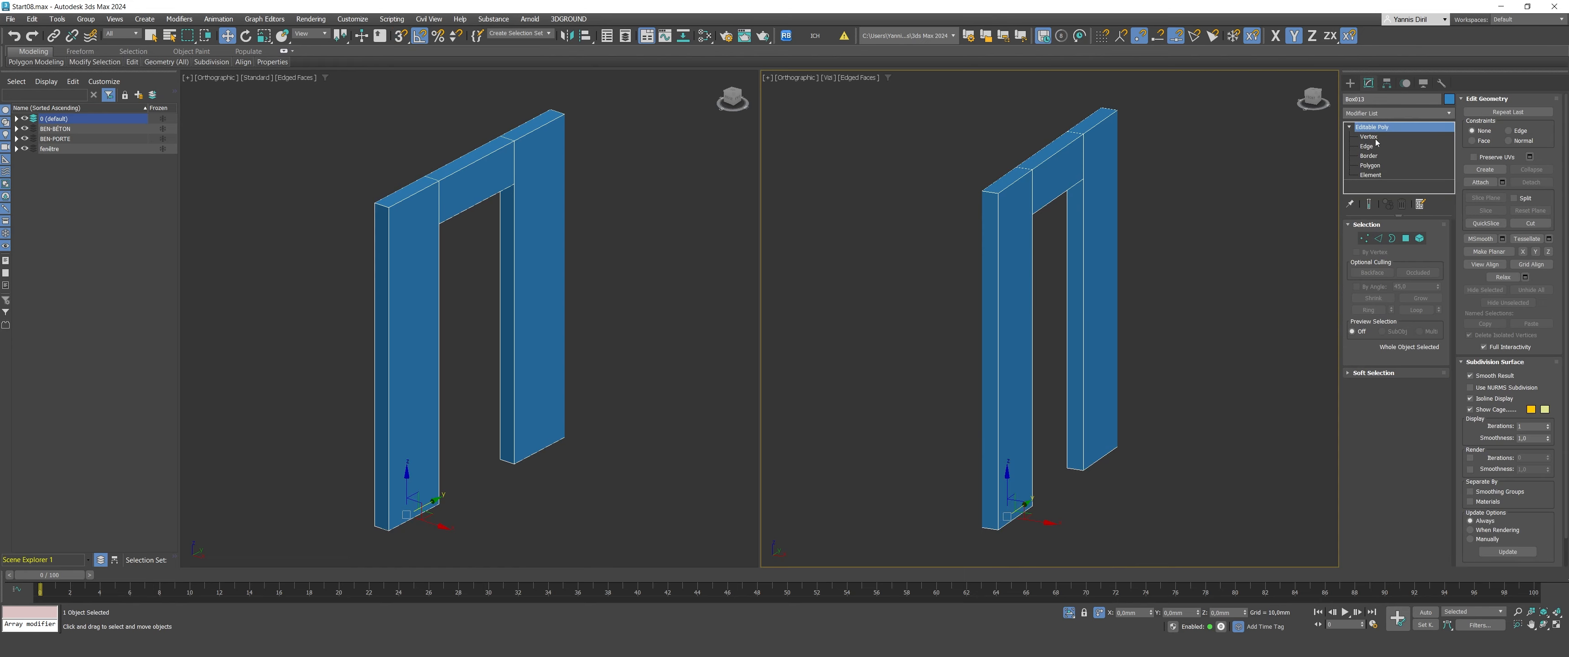
pyautogui.click(1371, 165)
pyautogui.click(1078, 219)
pyautogui.keyDown('alt'); pyautogui.moveTo(1079, 220); pyautogui.dragTo(1214, 517, button='middle'); pyautogui.keyUp('alt')
pyautogui.keyDown('ctrl'); pyautogui.click(1012, 215); pyautogui.keyUp('ctrl')
pyautogui.keyDown('ctrl'); pyautogui.click(1024, 198); pyautogui.keyUp('ctrl')
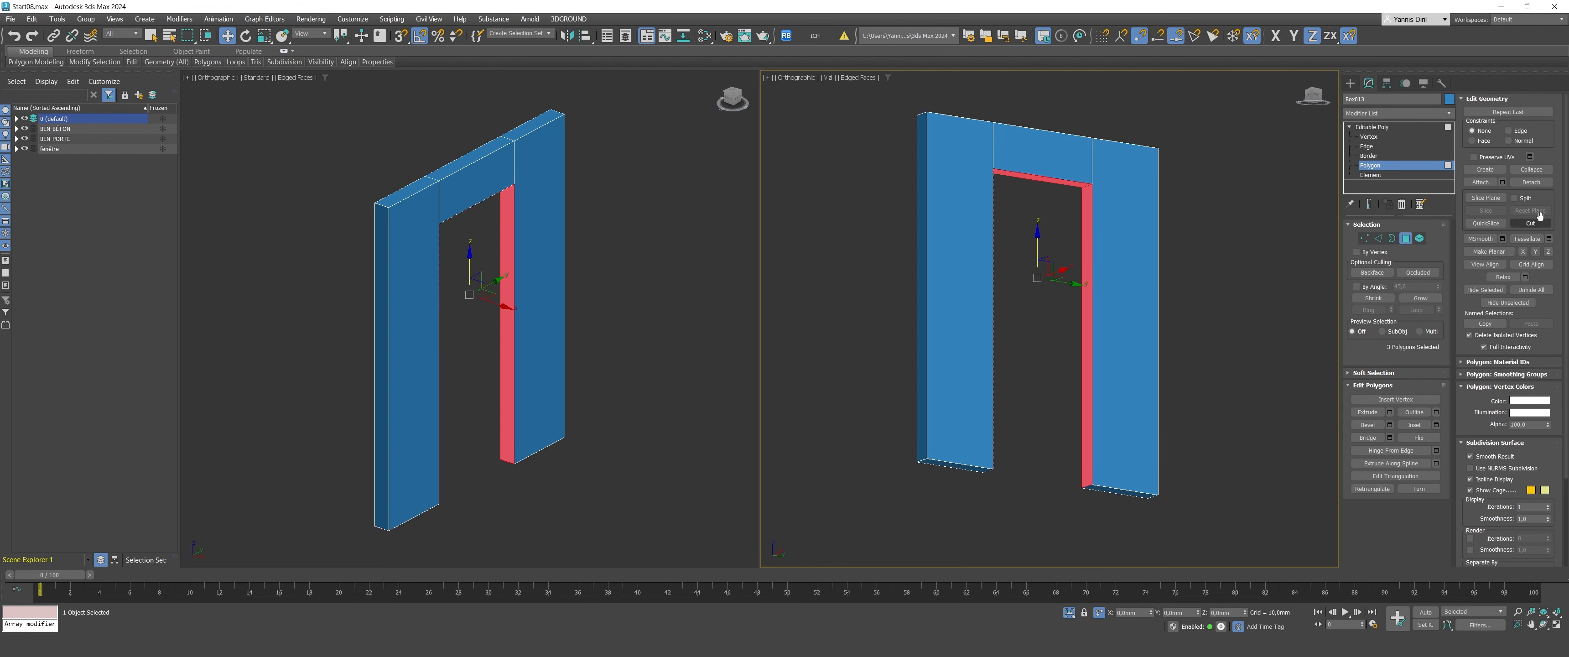
pyautogui.click(1531, 182)
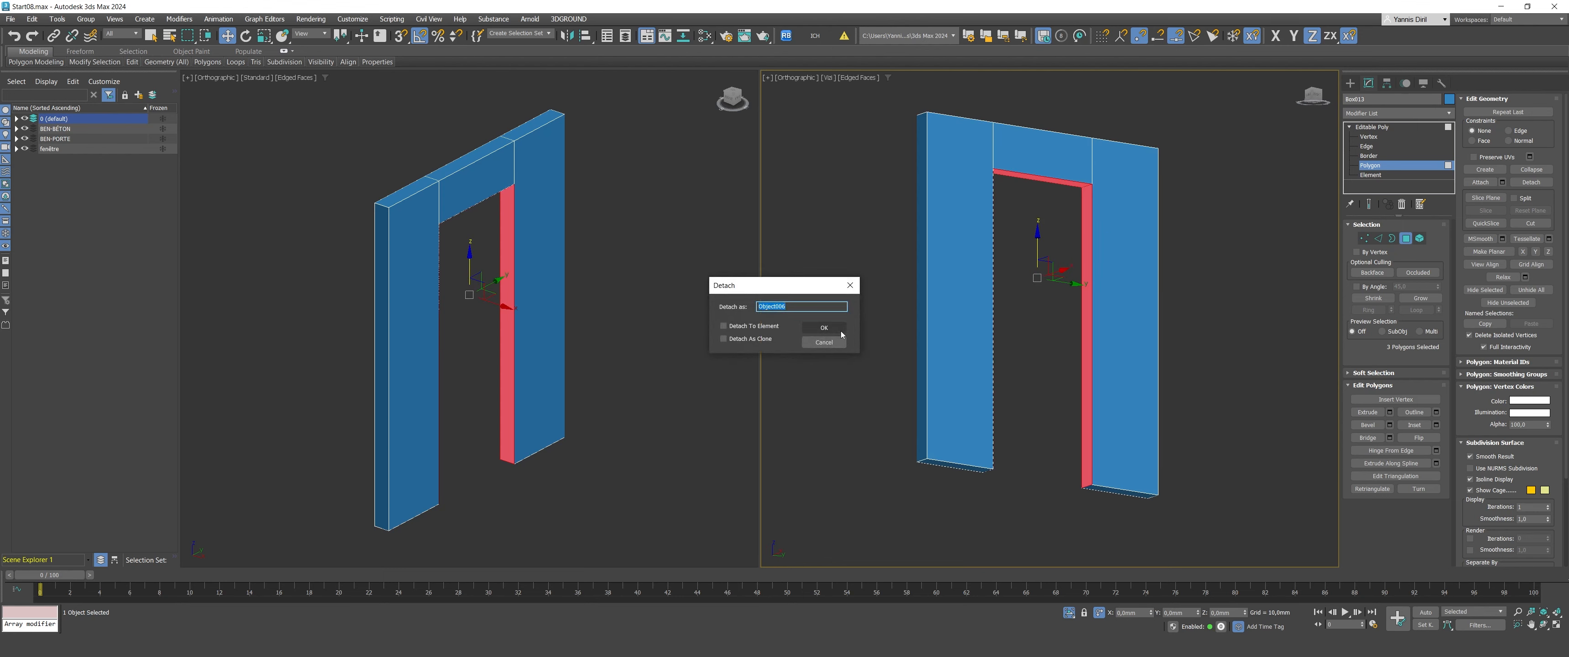
pyautogui.click(825, 331)
# Step: Give the surrounding wall object a lighter blue object color to distinguish it from the detached door lining
pyautogui.keyDown('alt'); pyautogui.moveTo(1036, 340); pyautogui.dragTo(990, 157, button='middle'); pyautogui.keyUp('alt')
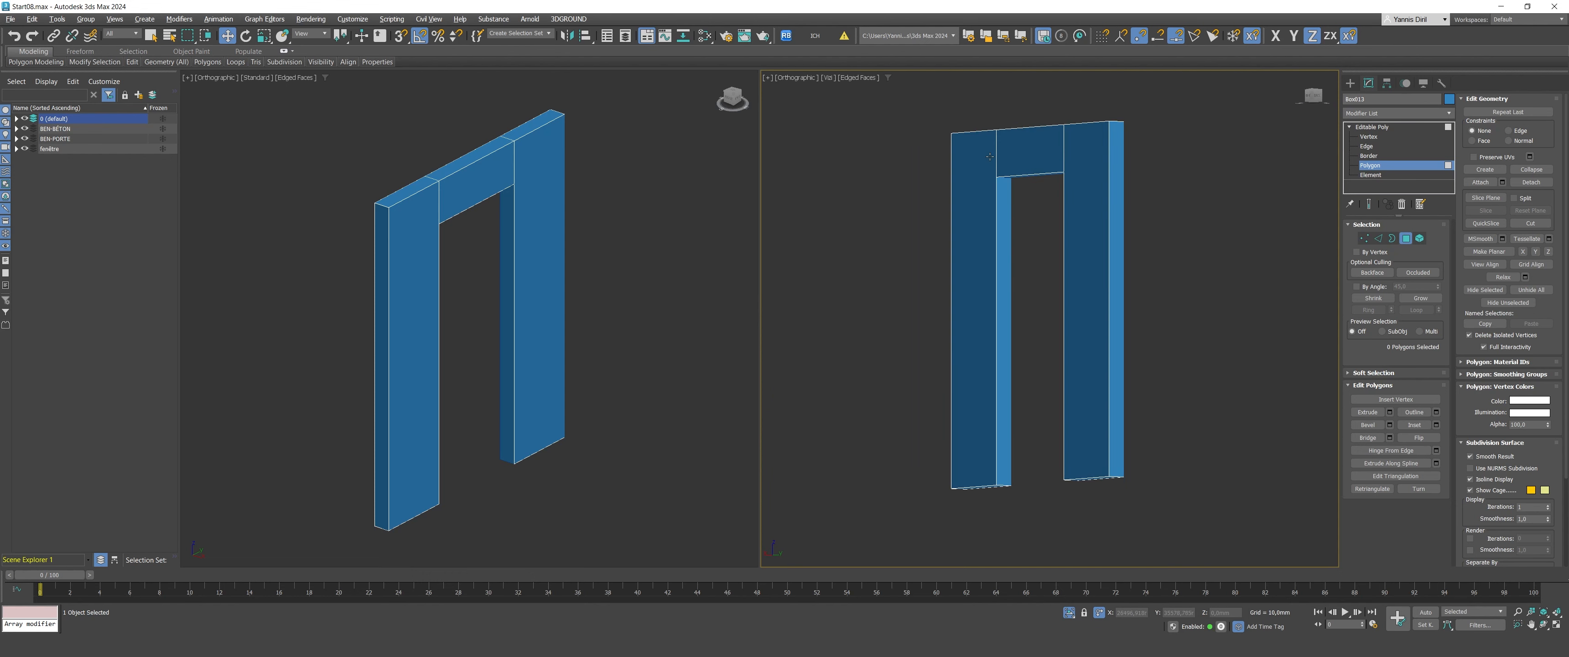
pyautogui.click(1350, 83)
pyautogui.click(1037, 193)
pyautogui.scroll(4, 1037, 193)
pyautogui.click(981, 196)
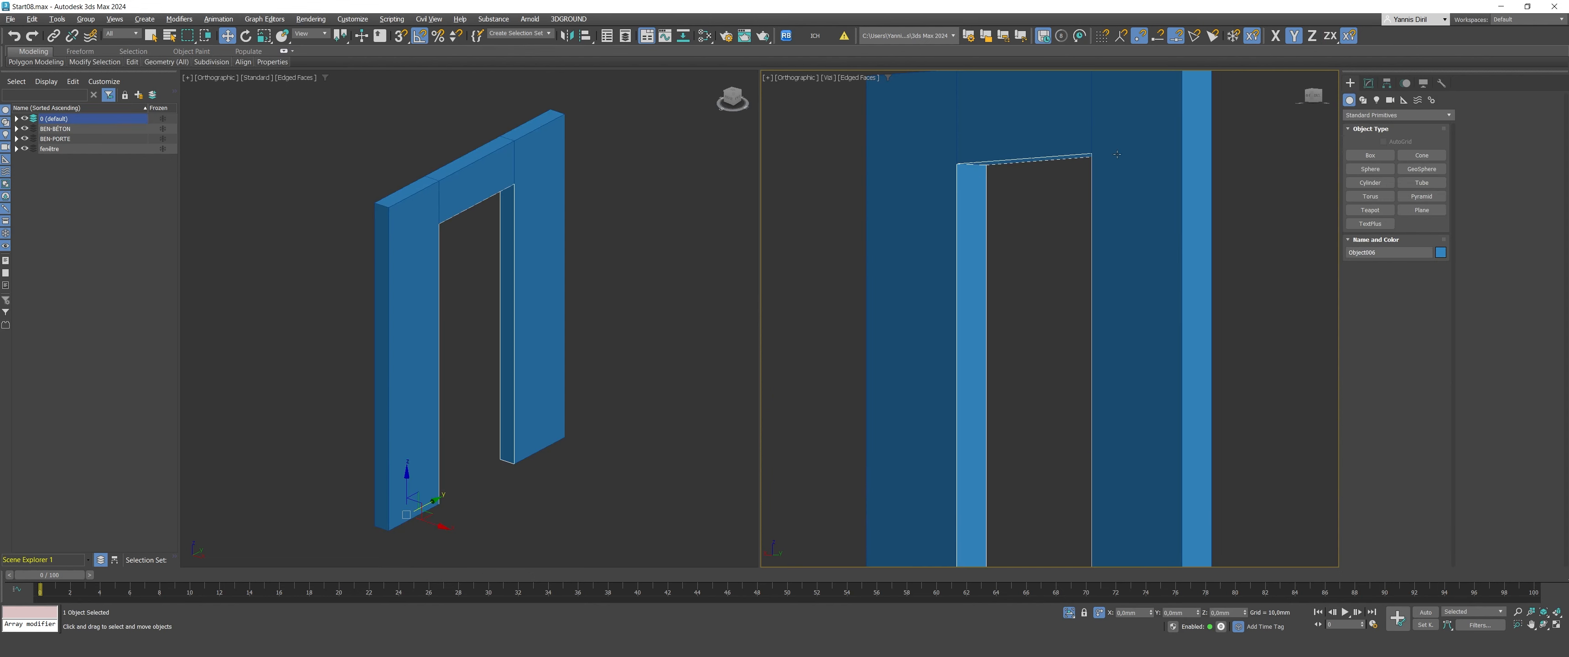
pyautogui.click(1441, 252)
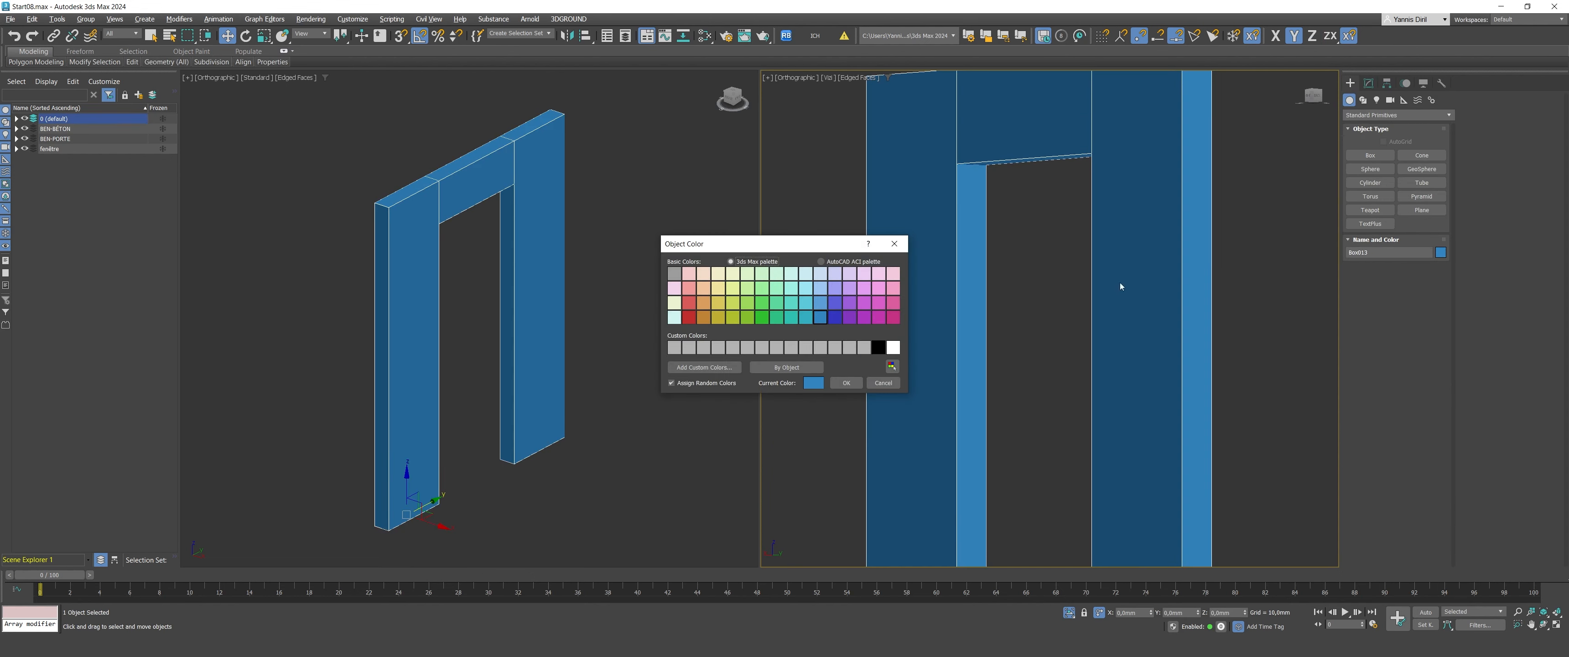
pyautogui.click(820, 302)
pyautogui.click(846, 383)
pyautogui.click(998, 242)
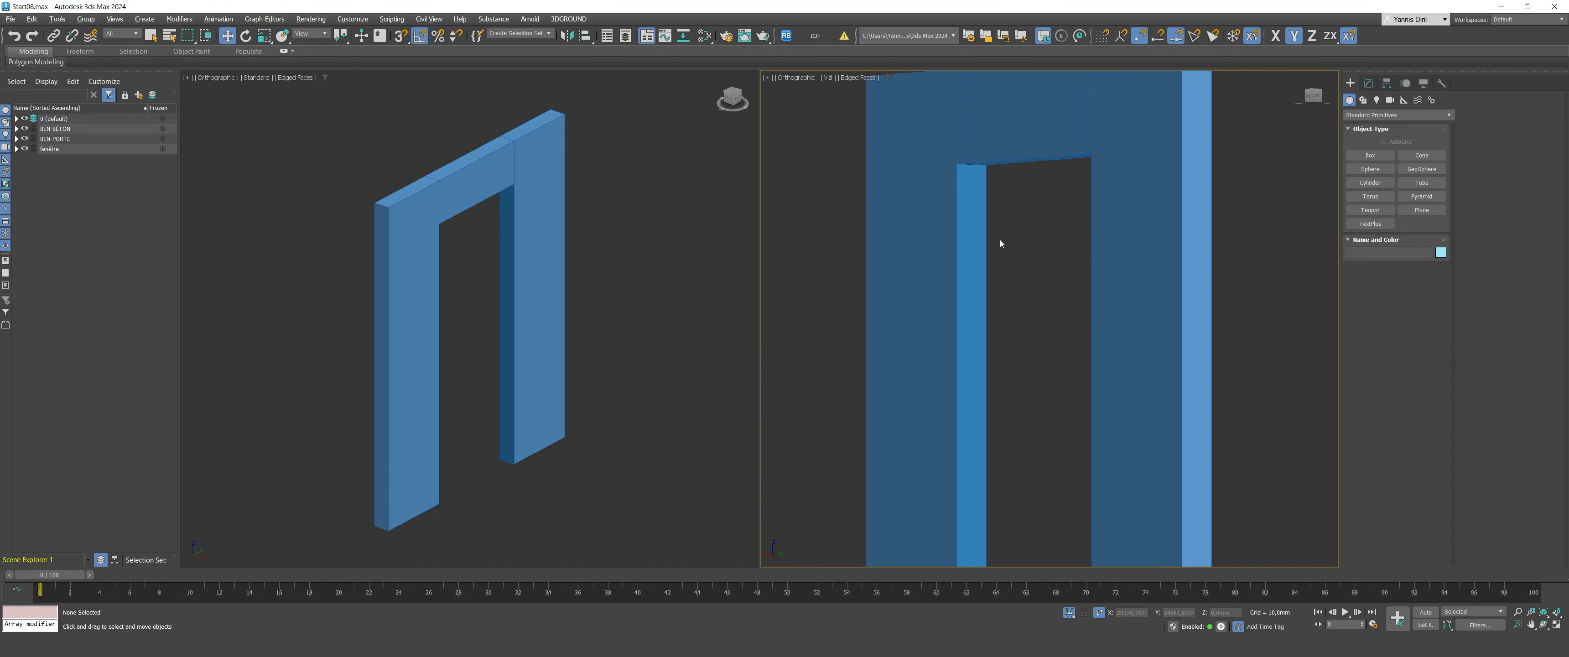
# Step: Apply a Shell modifier to the detached door lining
pyautogui.scroll(2, 977, 167)
pyautogui.click(977, 169)
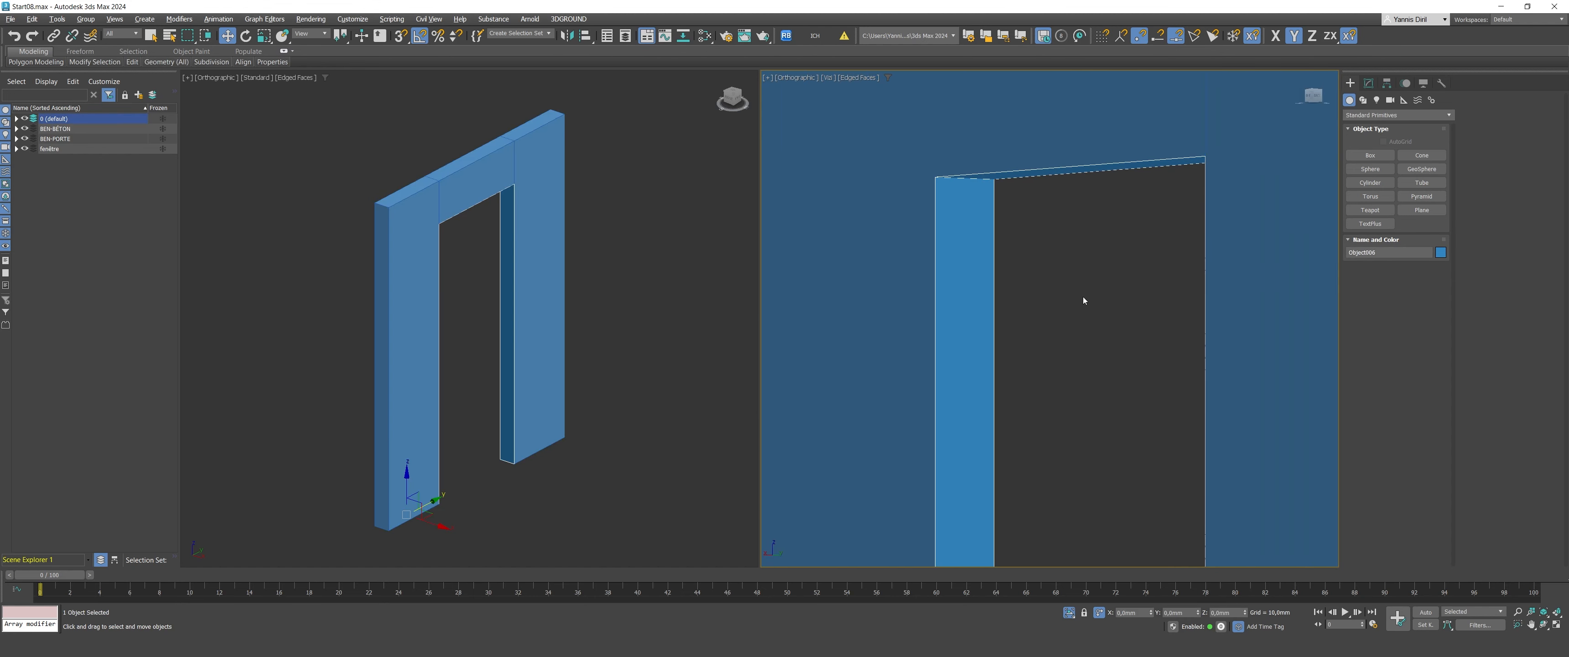
pyautogui.scroll(-3, 1082, 299)
pyautogui.click(1369, 83)
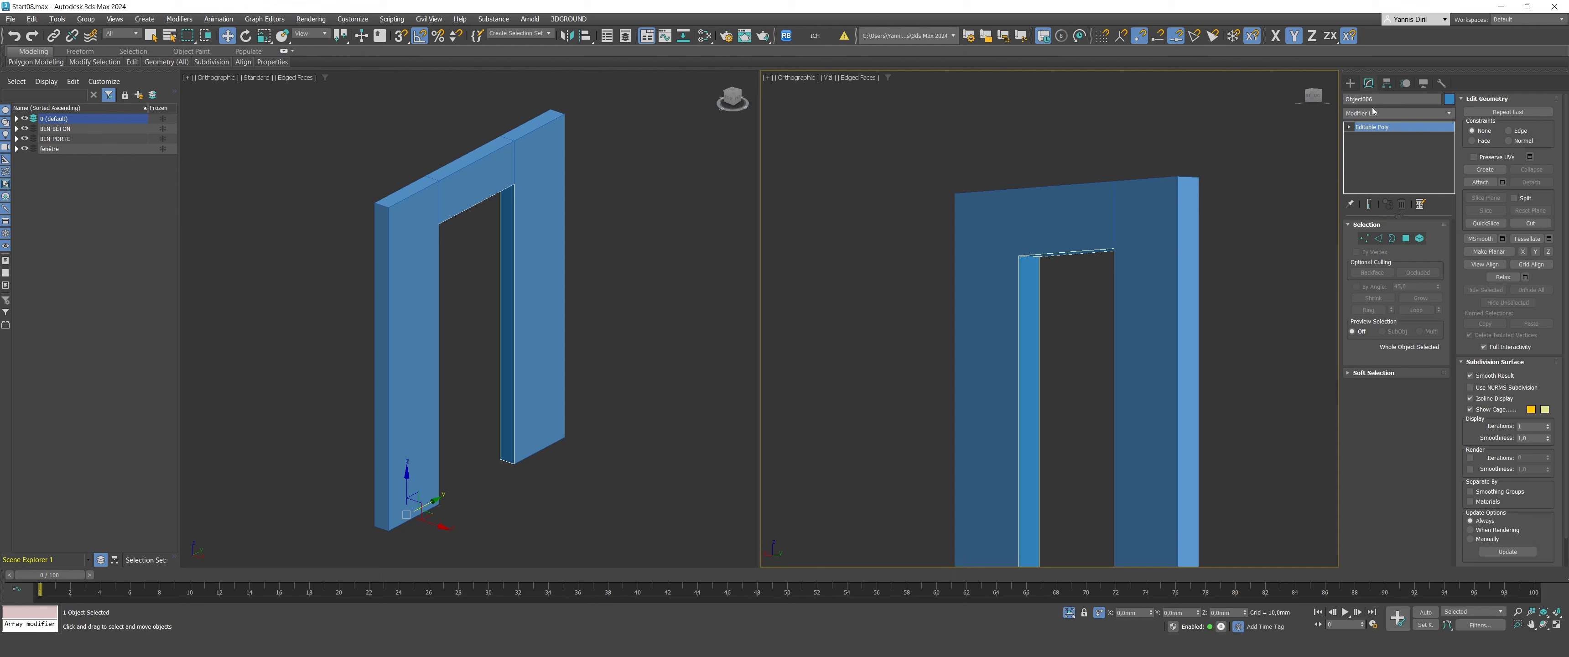
pyautogui.click(1373, 113)
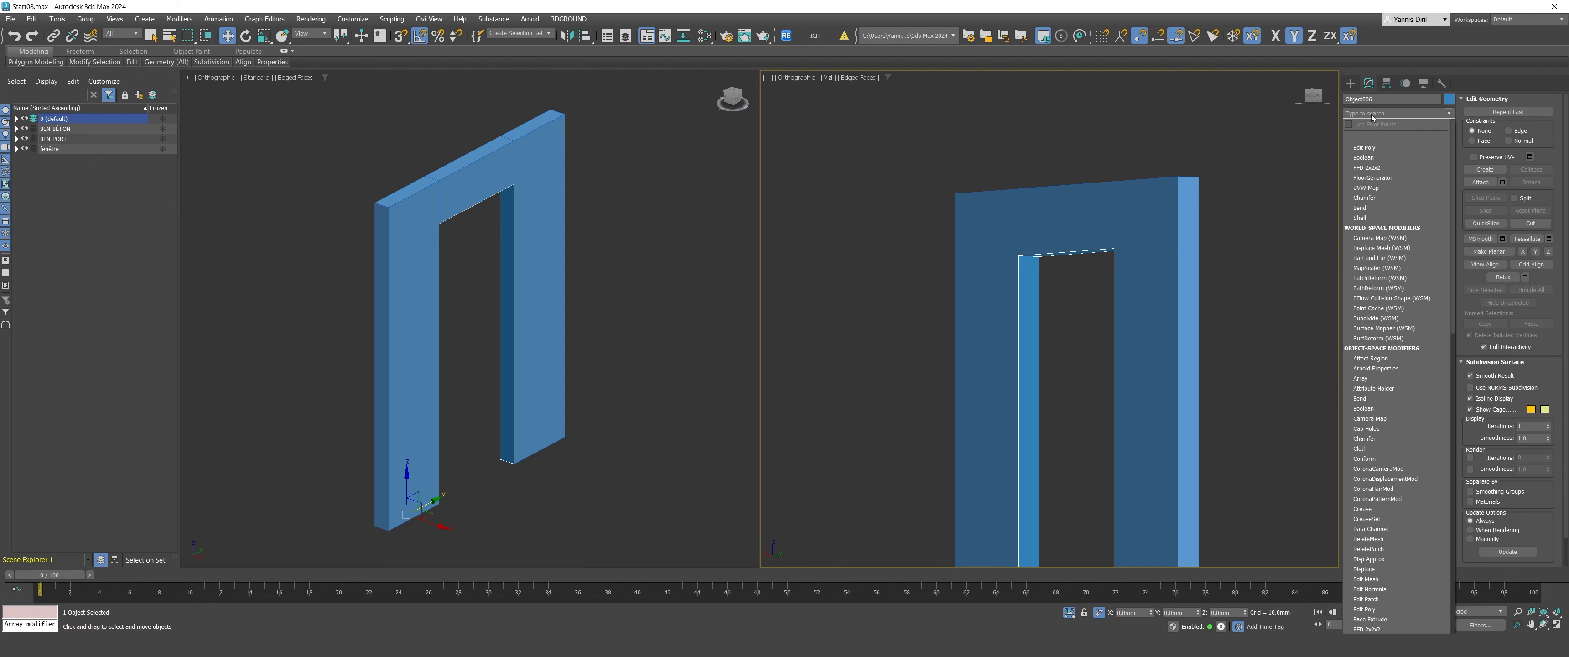
pyautogui.write('sh')
pyautogui.press('Return')
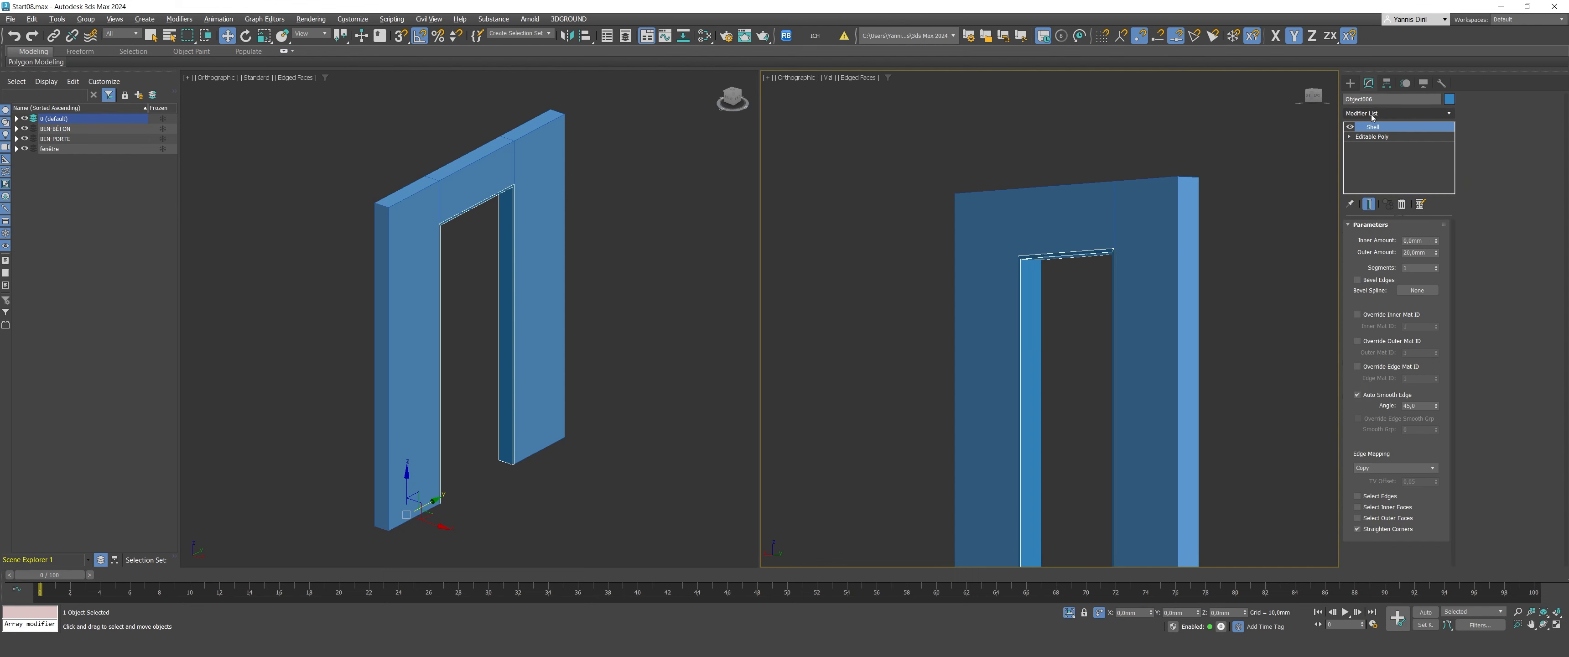
pyautogui.scroll(5, 959, 274)
pyautogui.scroll(-6, 959, 274)
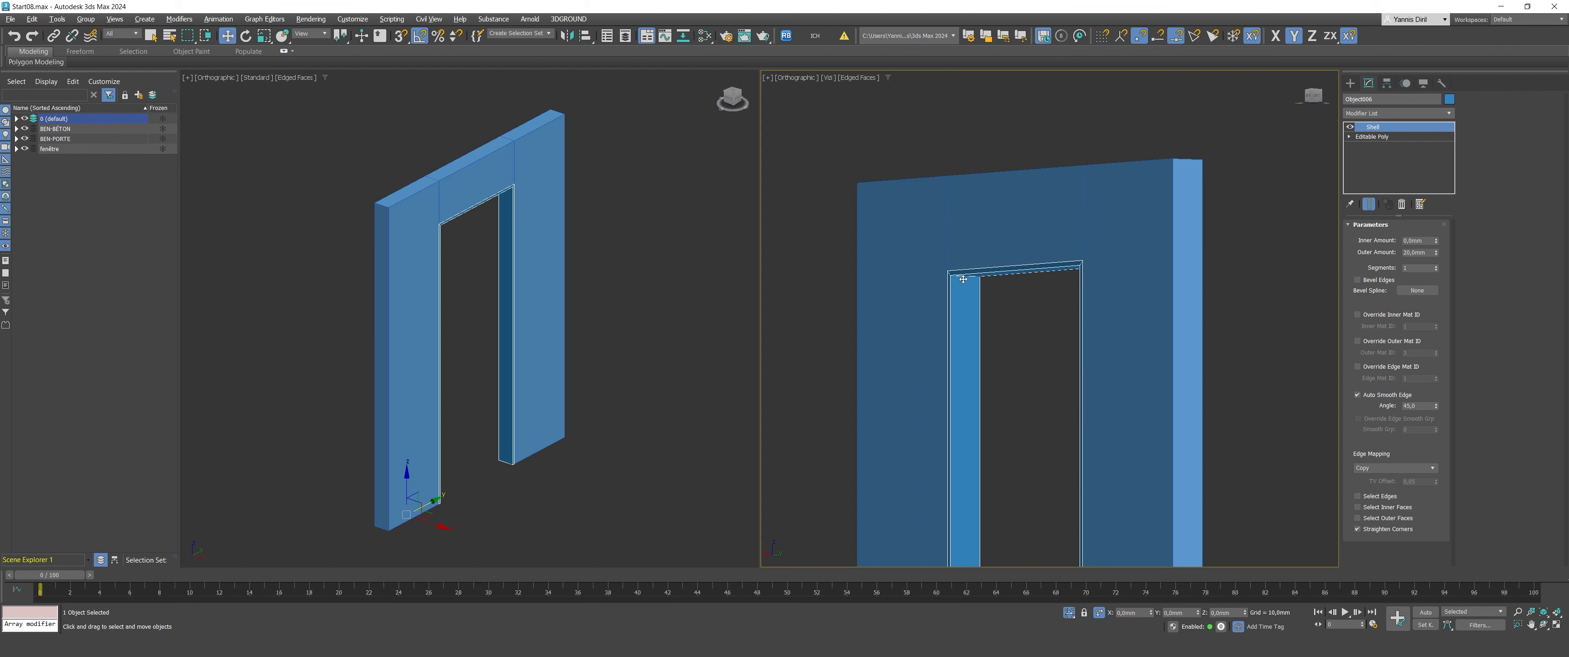
pyautogui.keyDown('alt'); pyautogui.moveTo(1036, 284); pyautogui.dragTo(1045, 310, button='middle'); pyautogui.keyUp('alt')
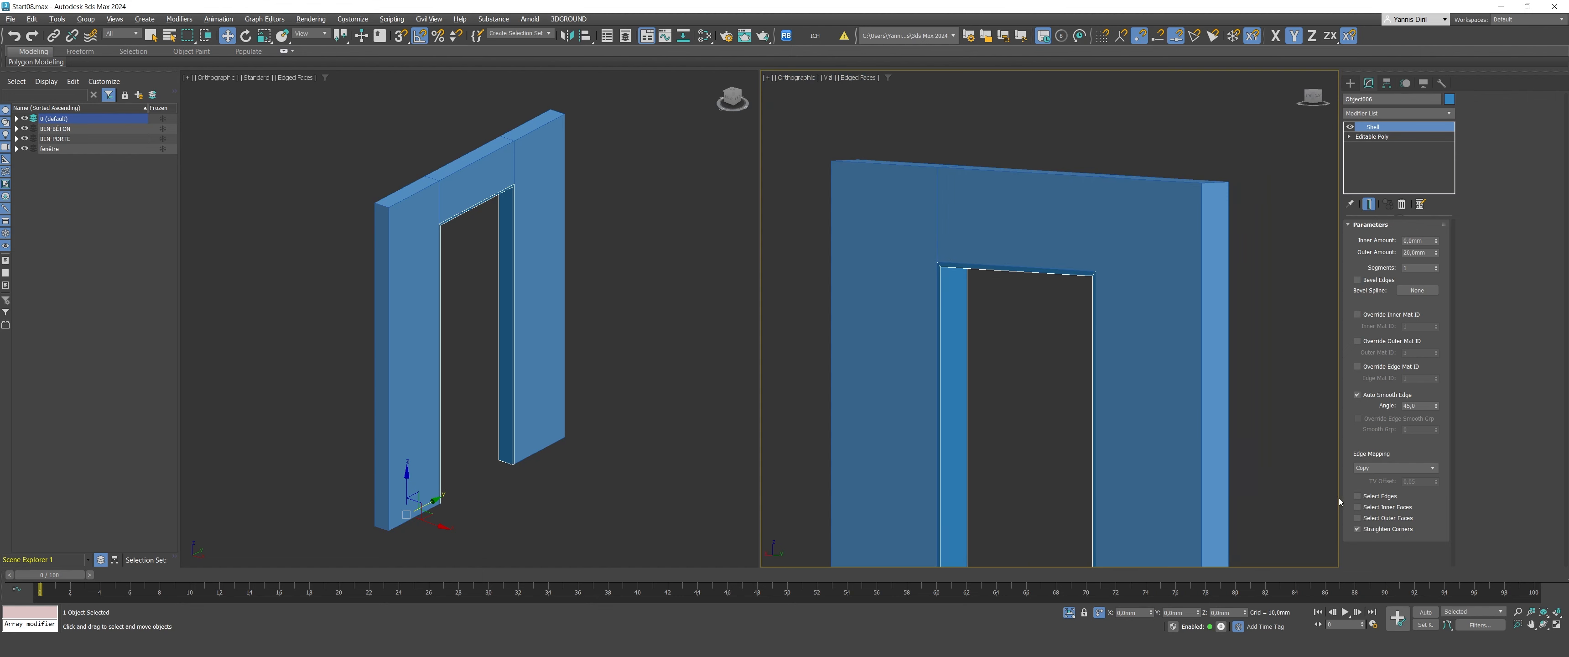
# Step: Enable Straighten Corners in the door lining's Shell modifier and inspect the upper corner from the front
pyautogui.click(1371, 531)
pyautogui.click(1379, 530)
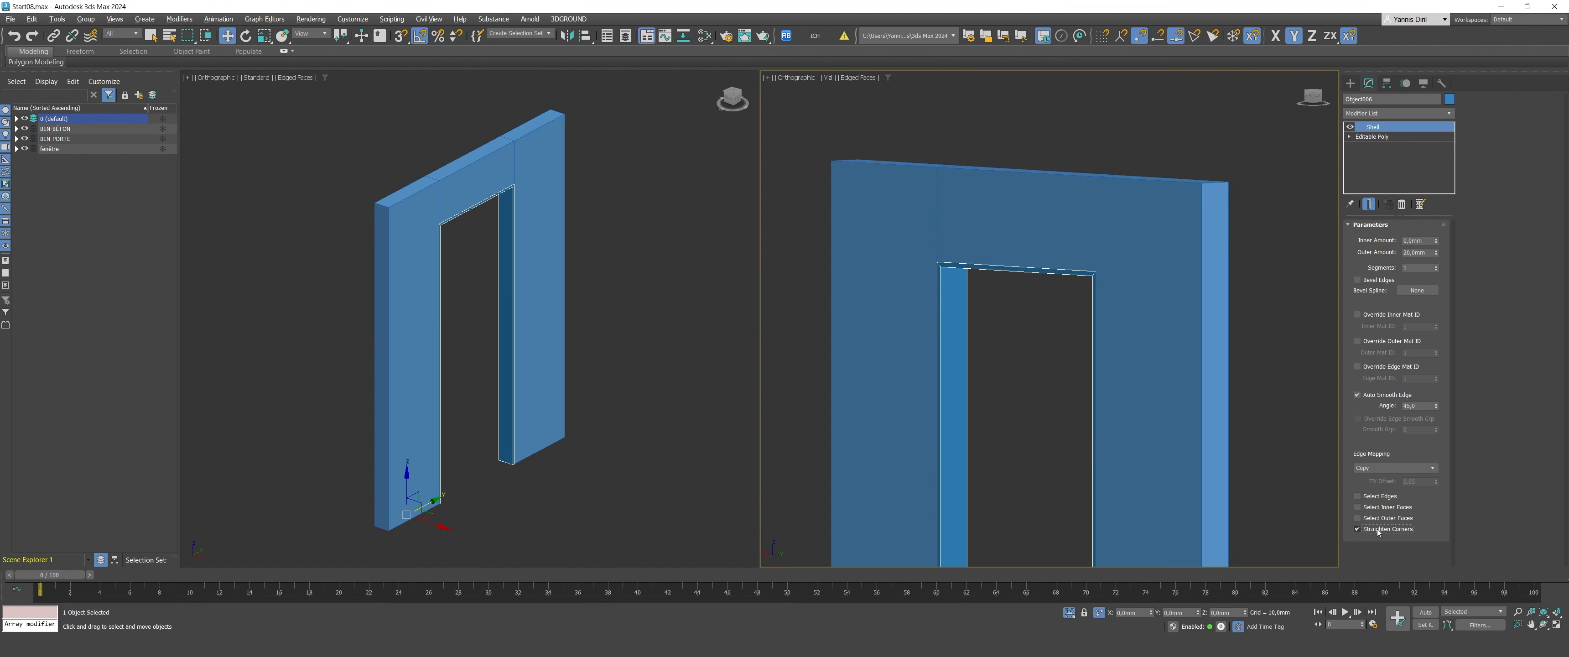
pyautogui.click(1311, 100)
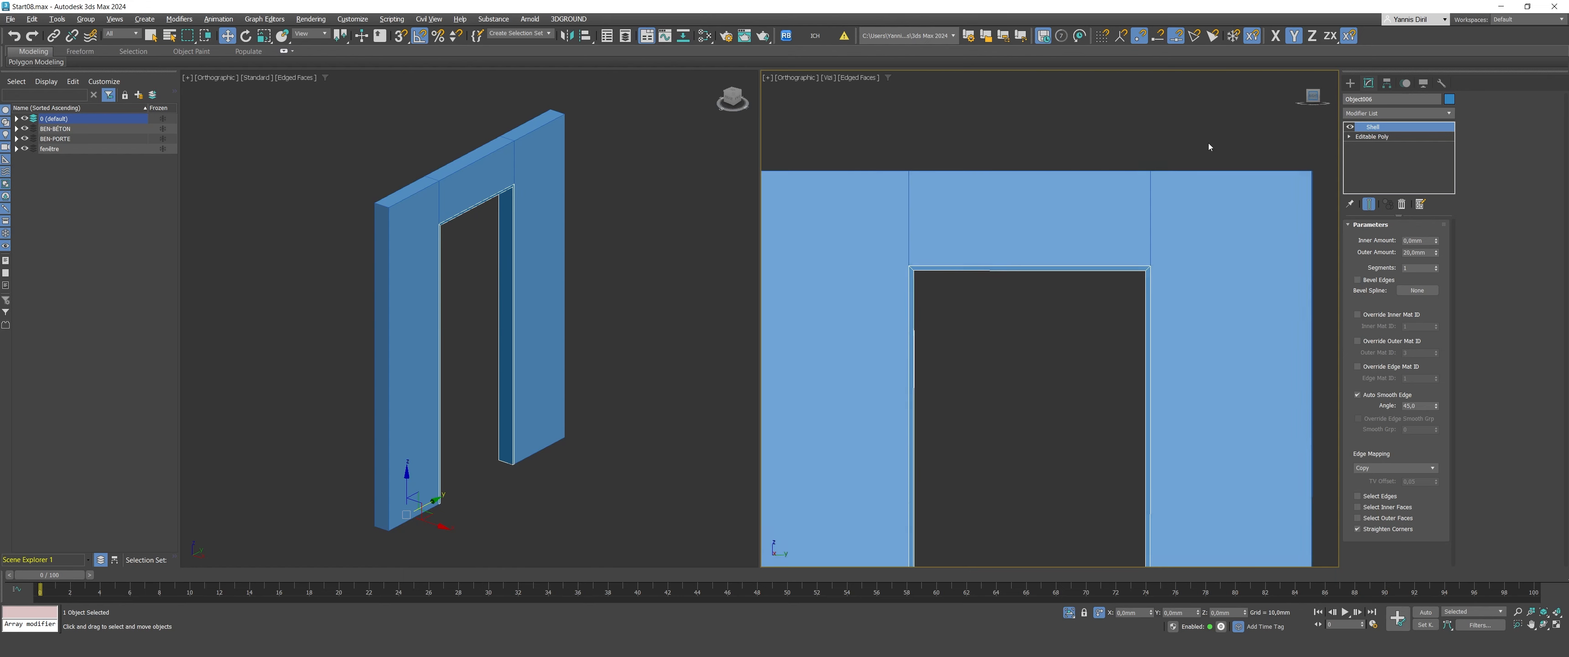
pyautogui.scroll(5, 958, 283)
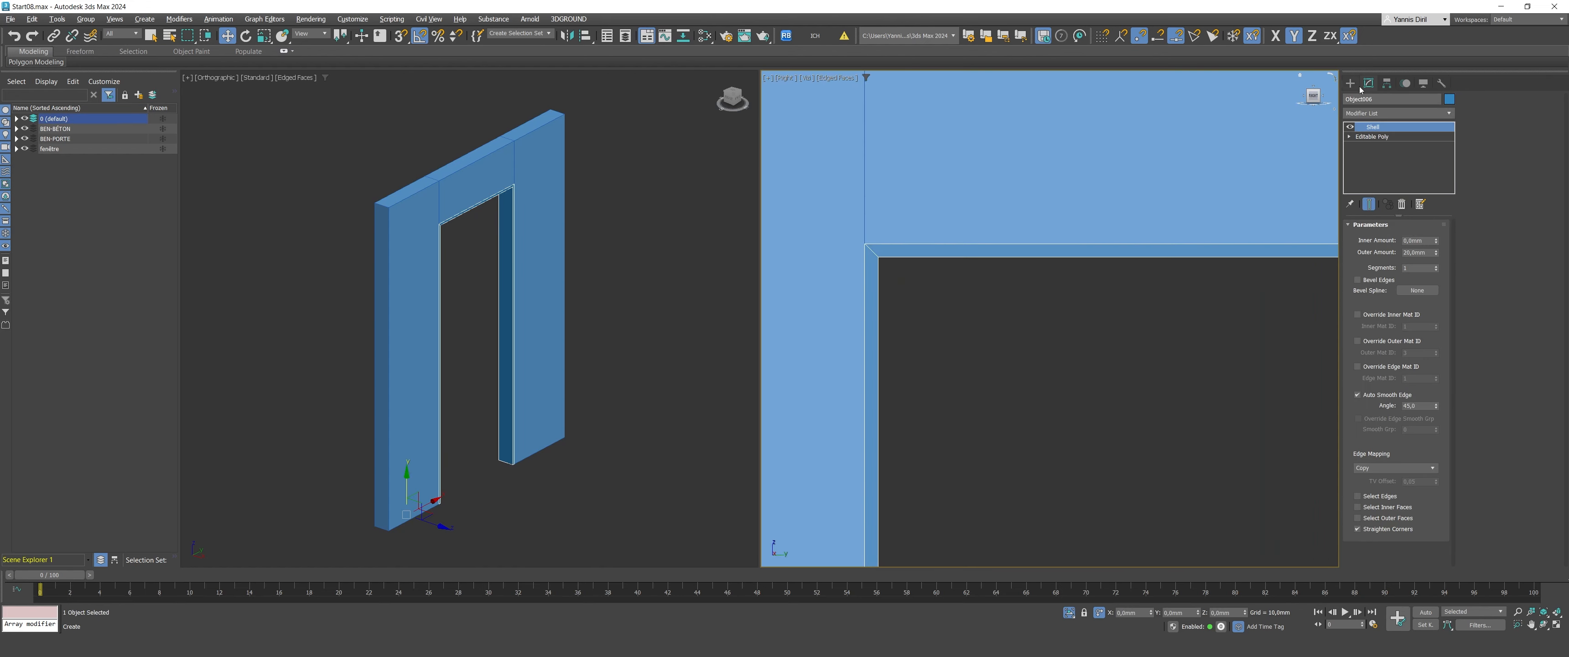
# Step: Add an Edit Poly modifier above the Shell on the door lining and switch to polygon editing
pyautogui.click(1366, 114)
pyautogui.click(1367, 147)
pyautogui.click(1360, 127)
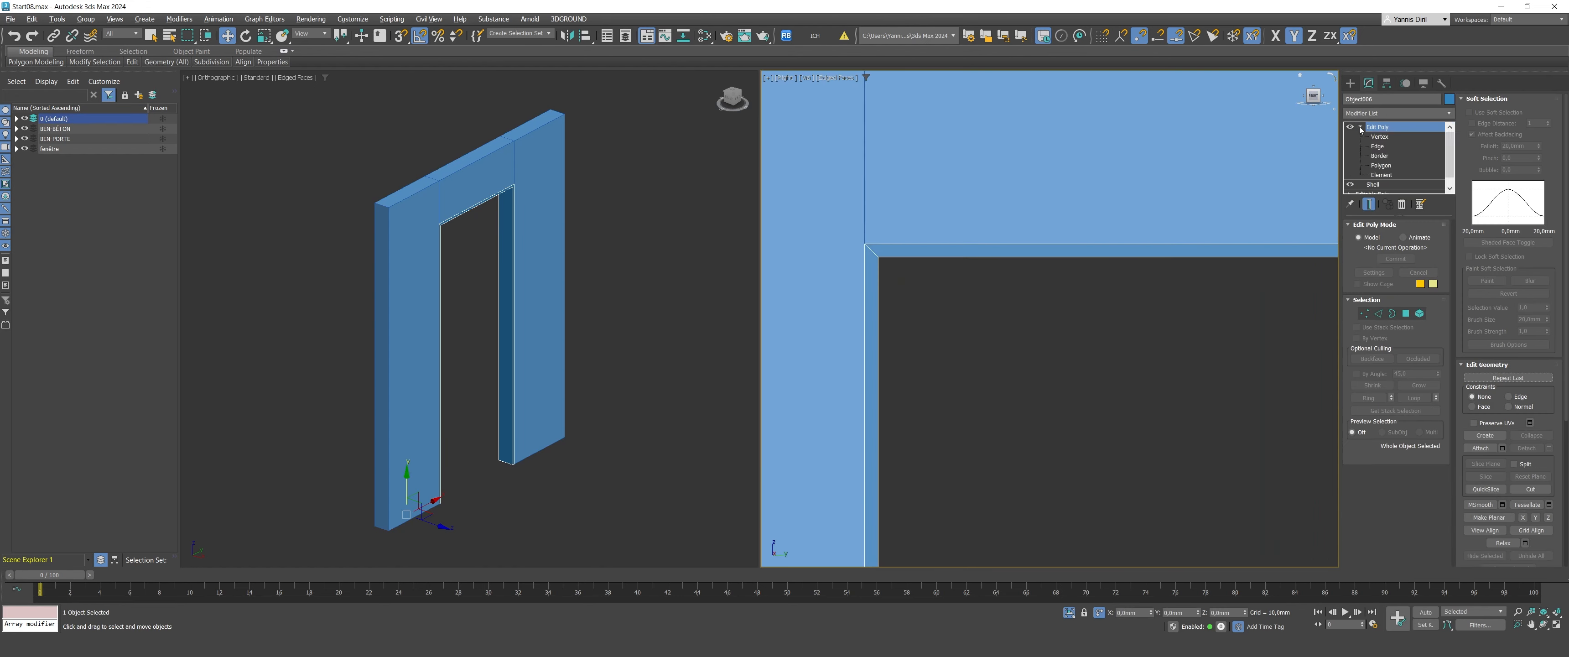
pyautogui.click(1380, 165)
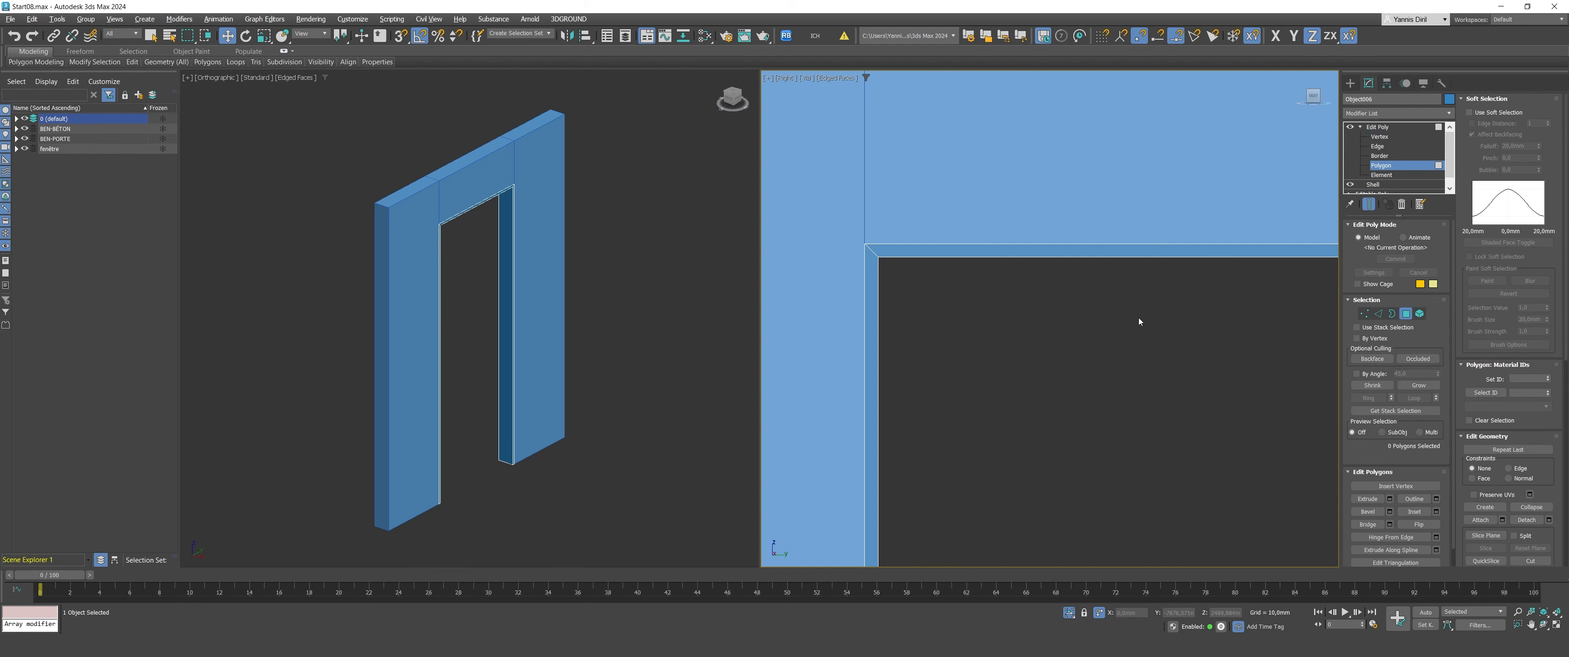
# Step: Extrude the lining's six narrow edge polygons on both wall sides by 20 mm using Local Normals
pyautogui.click(873, 271)
pyautogui.keyDown('ctrl'); pyautogui.click(903, 251); pyautogui.keyUp('ctrl')
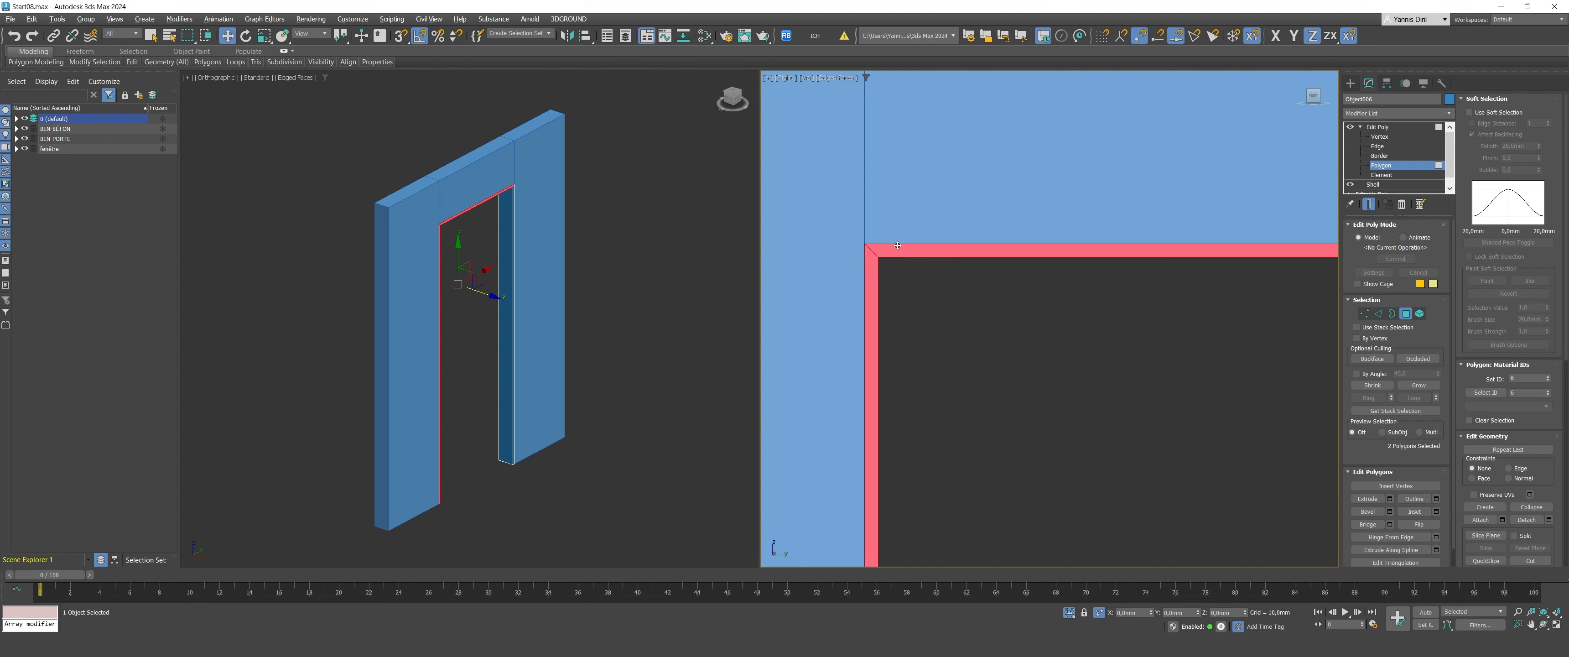
pyautogui.scroll(-2, 975, 269)
pyautogui.moveTo(1297, 278); pyautogui.dragTo(992, 267, button='middle')
pyautogui.scroll(2, 1070, 256)
pyautogui.keyDown('ctrl'); pyautogui.click(1147, 243); pyautogui.keyUp('ctrl')
pyautogui.scroll(-4, 1132, 246)
pyautogui.scroll(4, 991, 266)
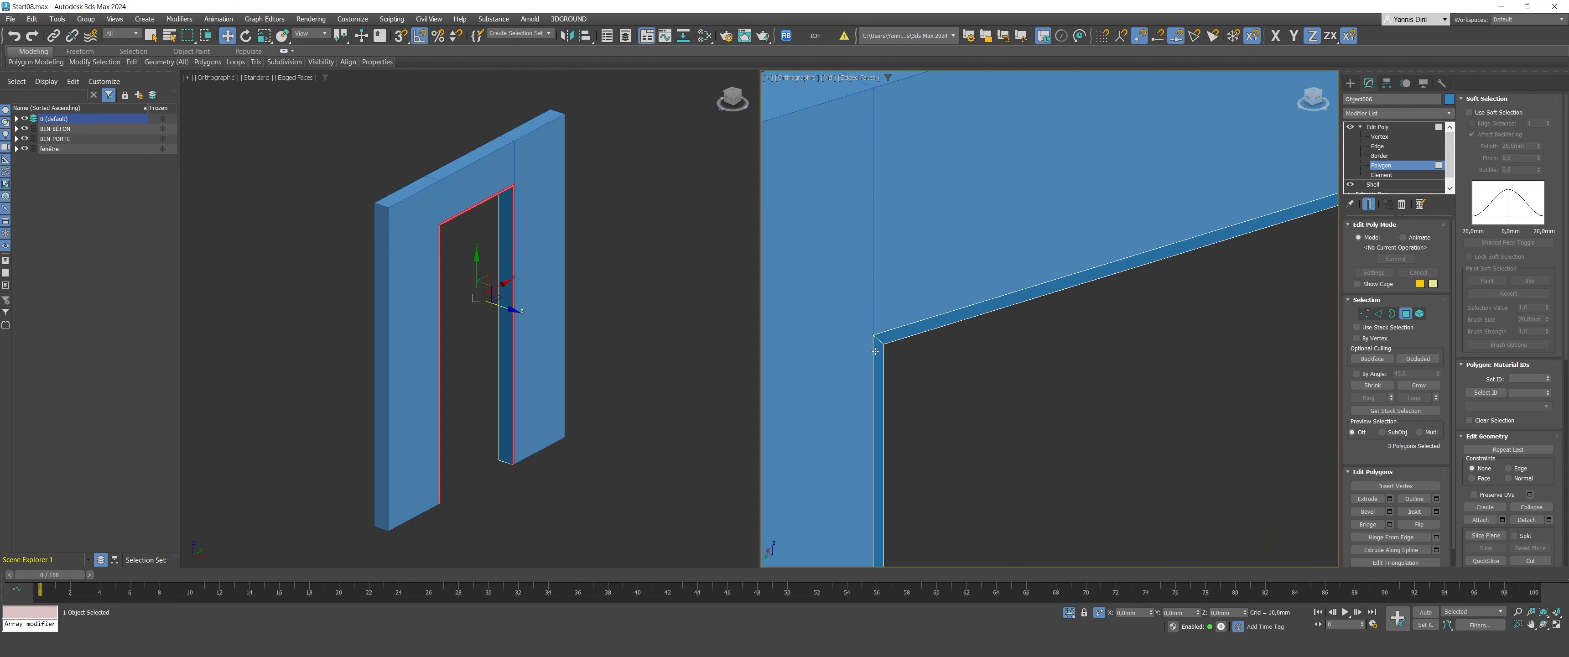
pyautogui.keyDown('ctrl'); pyautogui.click(877, 353); pyautogui.keyUp('ctrl')
pyautogui.keyDown('ctrl'); pyautogui.click(914, 326); pyautogui.keyUp('ctrl')
pyautogui.scroll(-4, 913, 329)
pyautogui.scroll(4, 1114, 288)
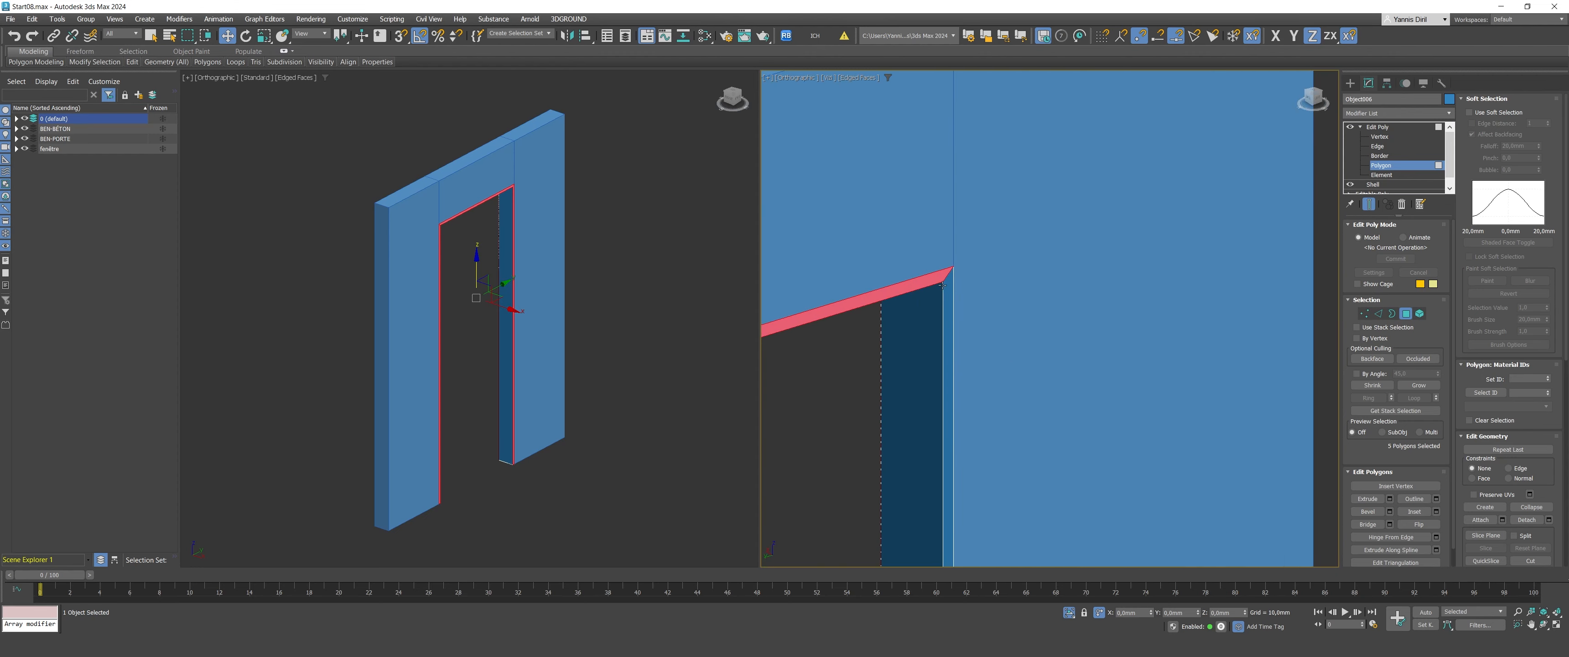
pyautogui.keyDown('ctrl'); pyautogui.click(948, 366); pyautogui.keyUp('ctrl')
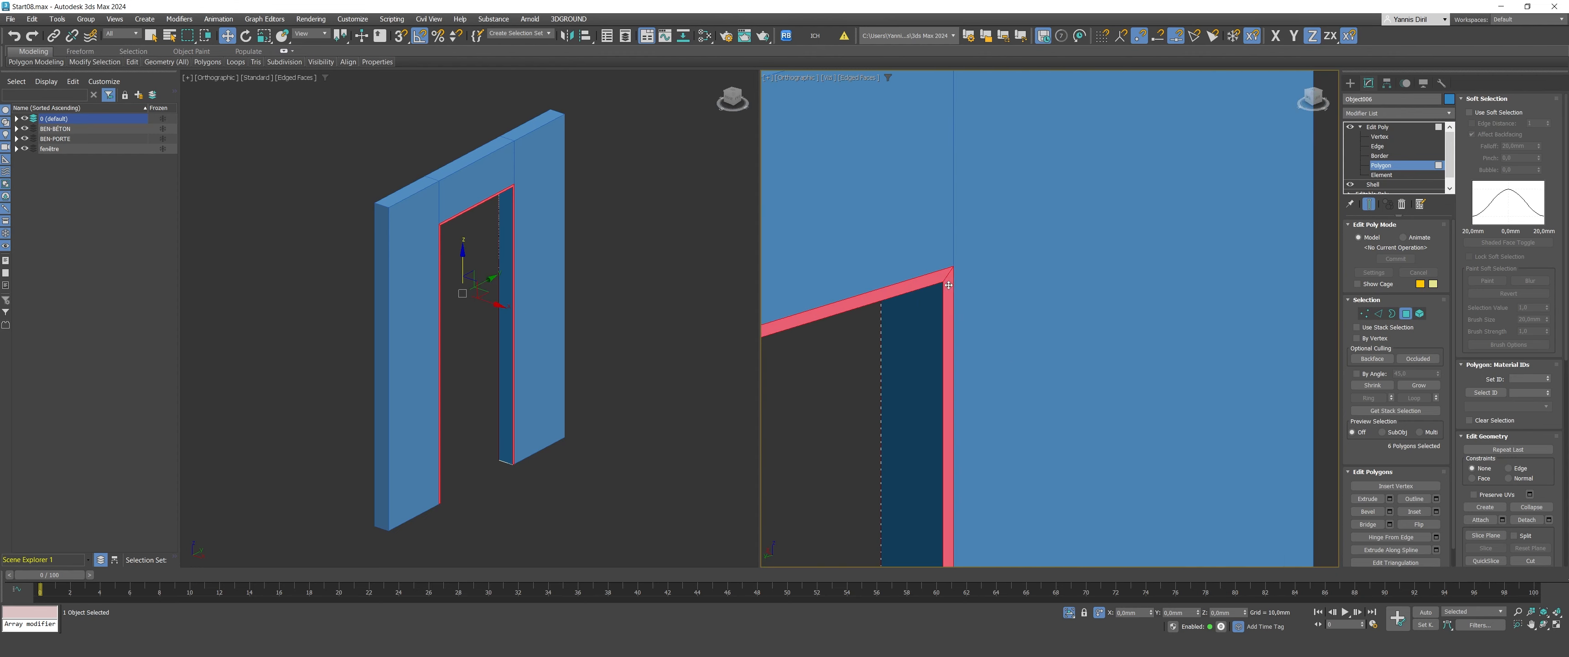
pyautogui.click(1390, 499)
pyautogui.click(828, 392)
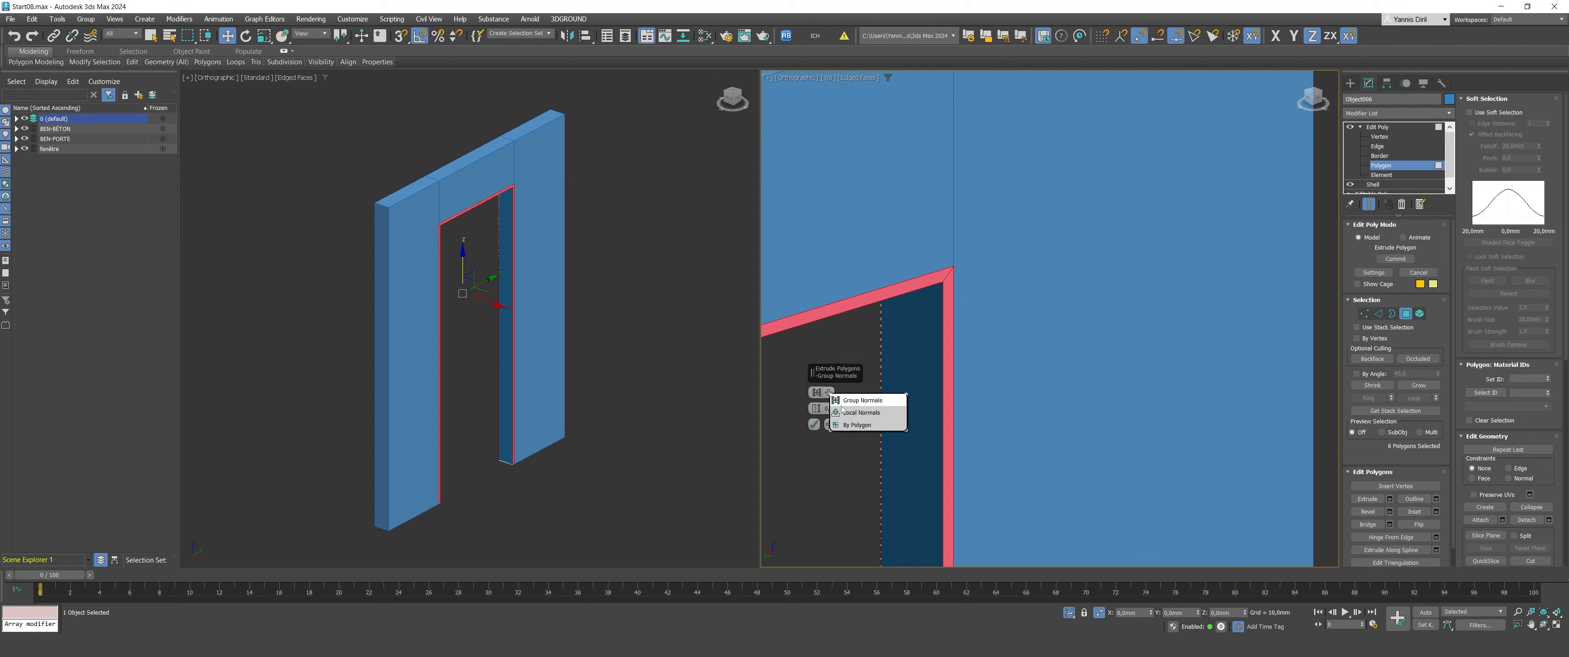
pyautogui.click(850, 406)
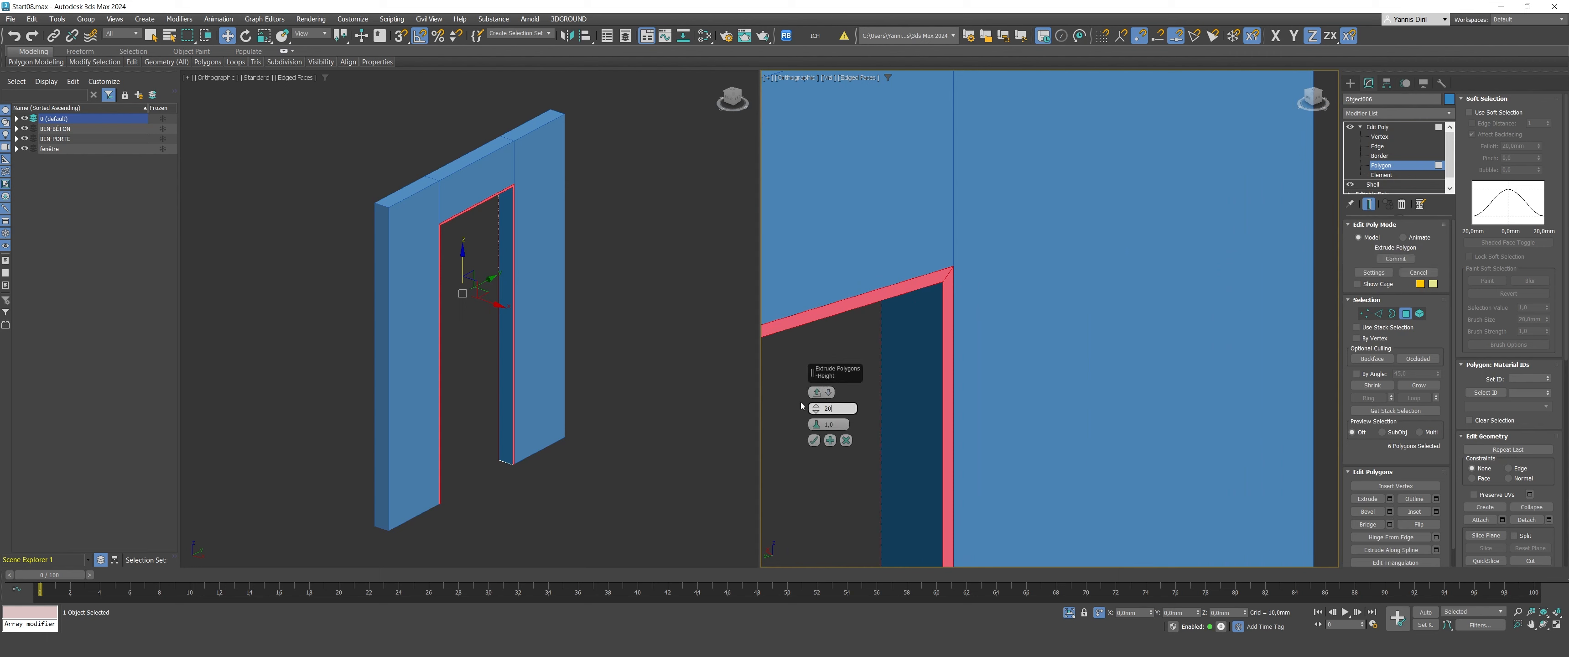
pyautogui.click(814, 439)
pyautogui.scroll(-5, 1039, 421)
pyautogui.scroll(2, 917, 369)
pyautogui.click(917, 369)
# Step: Extrude the six outward-facing polygons of the protruding lips on both wall sides by 50 mm to form the door casing
pyautogui.scroll(5, 864, 361)
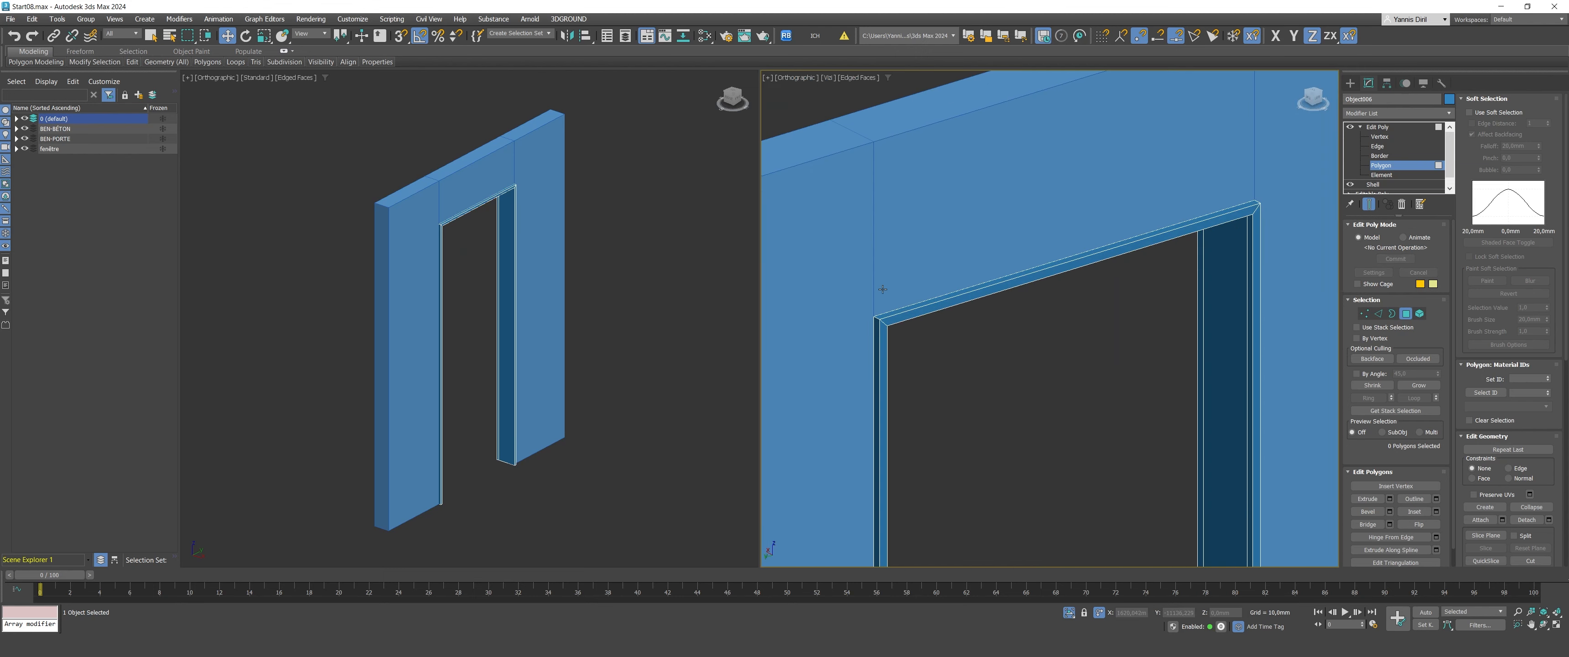
pyautogui.click(863, 364)
pyautogui.keyDown('ctrl'); pyautogui.click(950, 326); pyautogui.keyUp('ctrl')
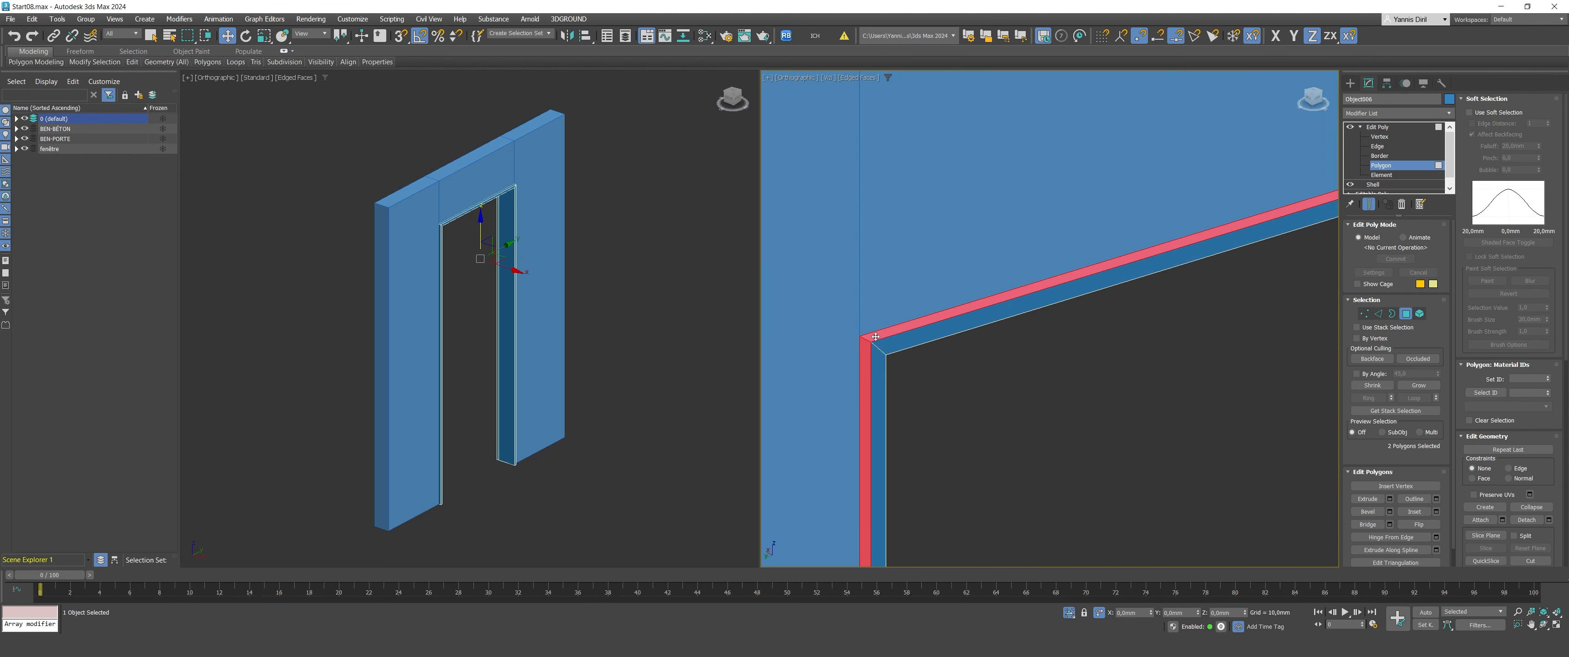
pyautogui.scroll(-5, 955, 317)
pyautogui.scroll(5, 999, 371)
pyautogui.keyDown('ctrl'); pyautogui.click(957, 347); pyautogui.keyUp('ctrl')
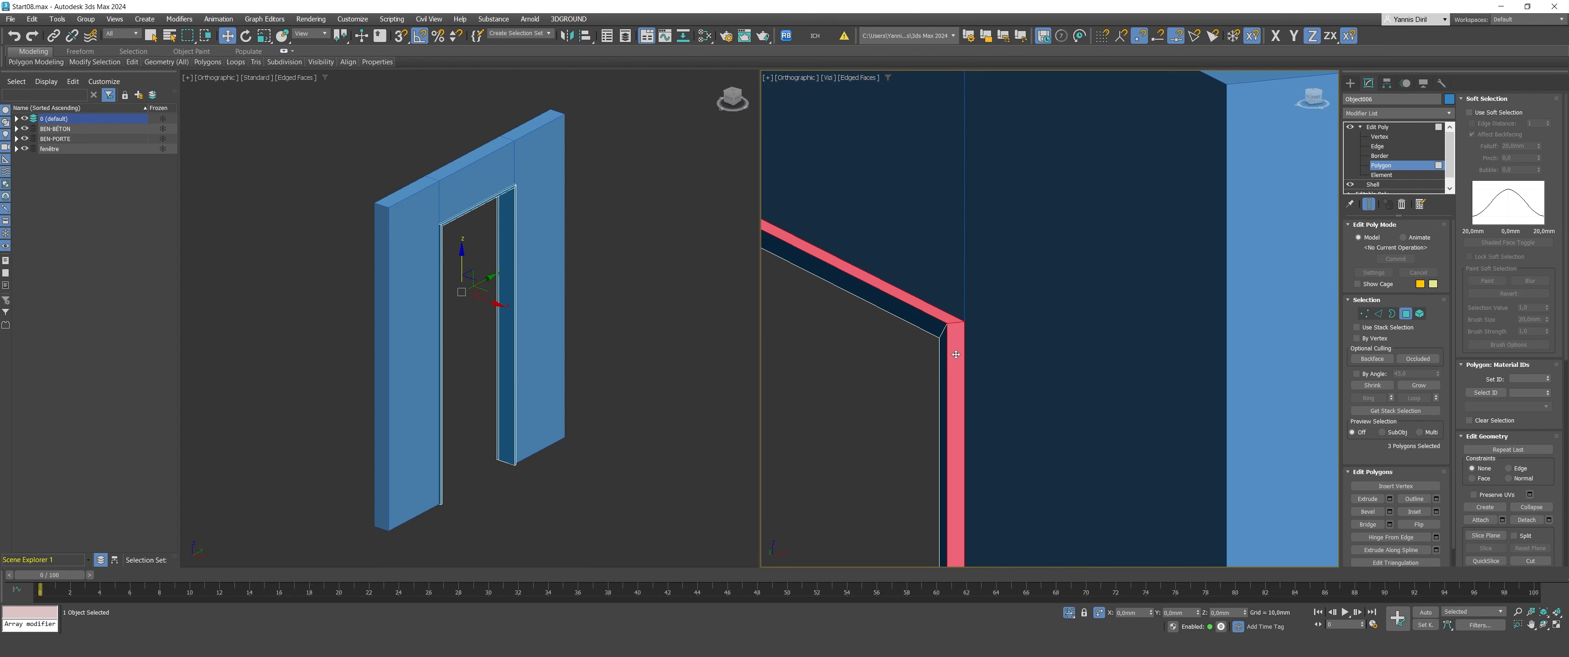
pyautogui.scroll(-4, 964, 349)
pyautogui.keyDown('alt'); pyautogui.moveTo(1057, 352); pyautogui.dragTo(938, 374, button='middle'); pyautogui.keyUp('alt')
pyautogui.scroll(3, 937, 374)
pyautogui.keyDown('ctrl'); pyautogui.click(938, 374); pyautogui.keyUp('ctrl')
pyautogui.keyDown('ctrl'); pyautogui.click(948, 333); pyautogui.keyUp('ctrl')
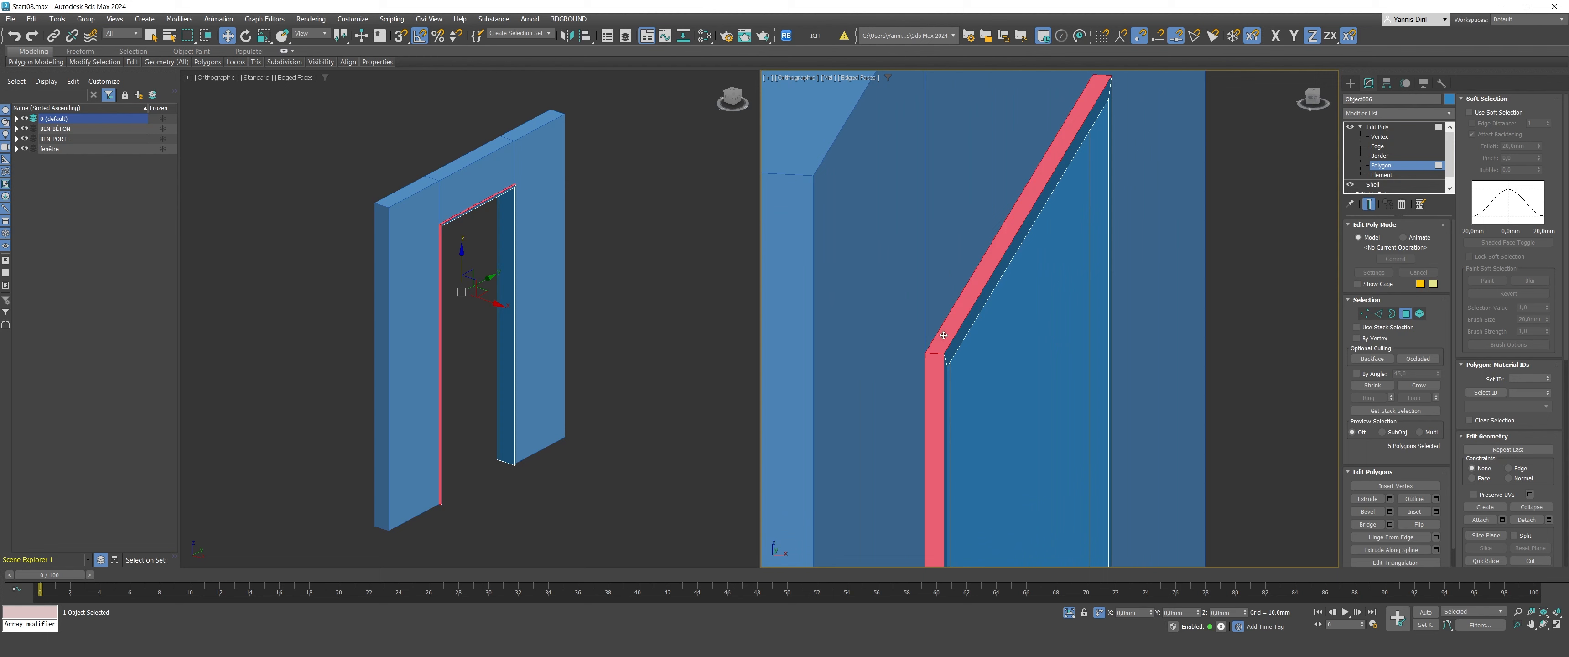
pyautogui.scroll(-4, 948, 333)
pyautogui.keyDown('alt'); pyautogui.moveTo(1091, 320); pyautogui.dragTo(983, 335, button='middle'); pyautogui.keyUp('alt')
pyautogui.scroll(3, 983, 335)
pyautogui.keyDown('ctrl'); pyautogui.click(1030, 360); pyautogui.keyUp('ctrl')
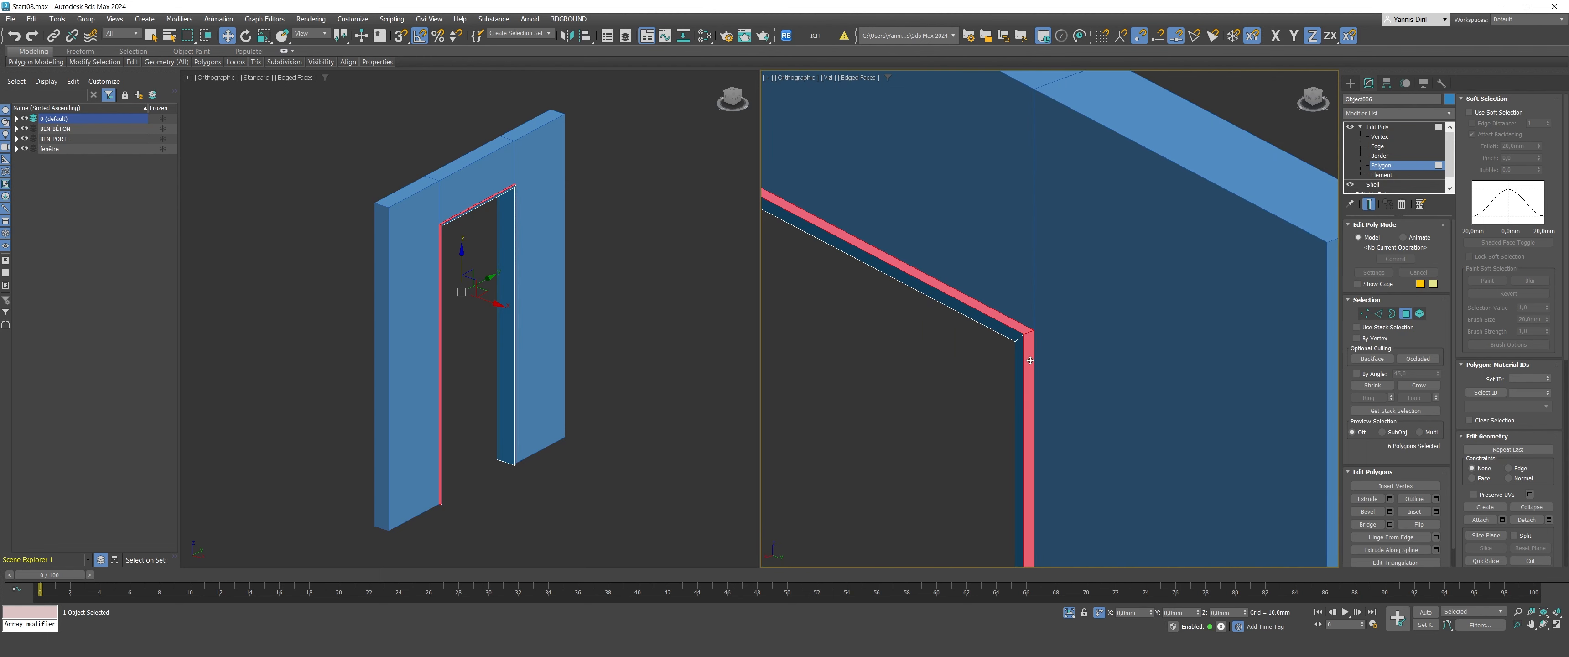
pyautogui.click(1390, 499)
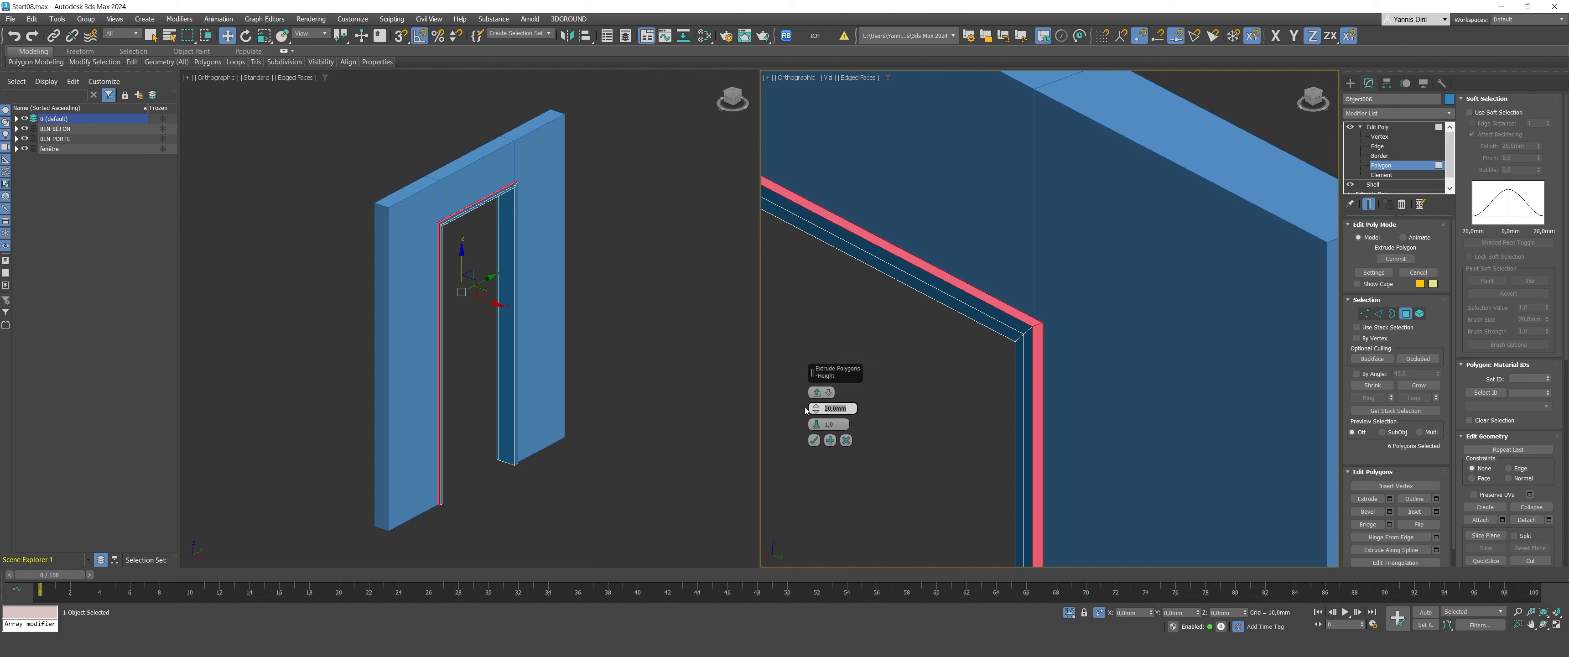
pyautogui.write('50')
pyautogui.press('Return')
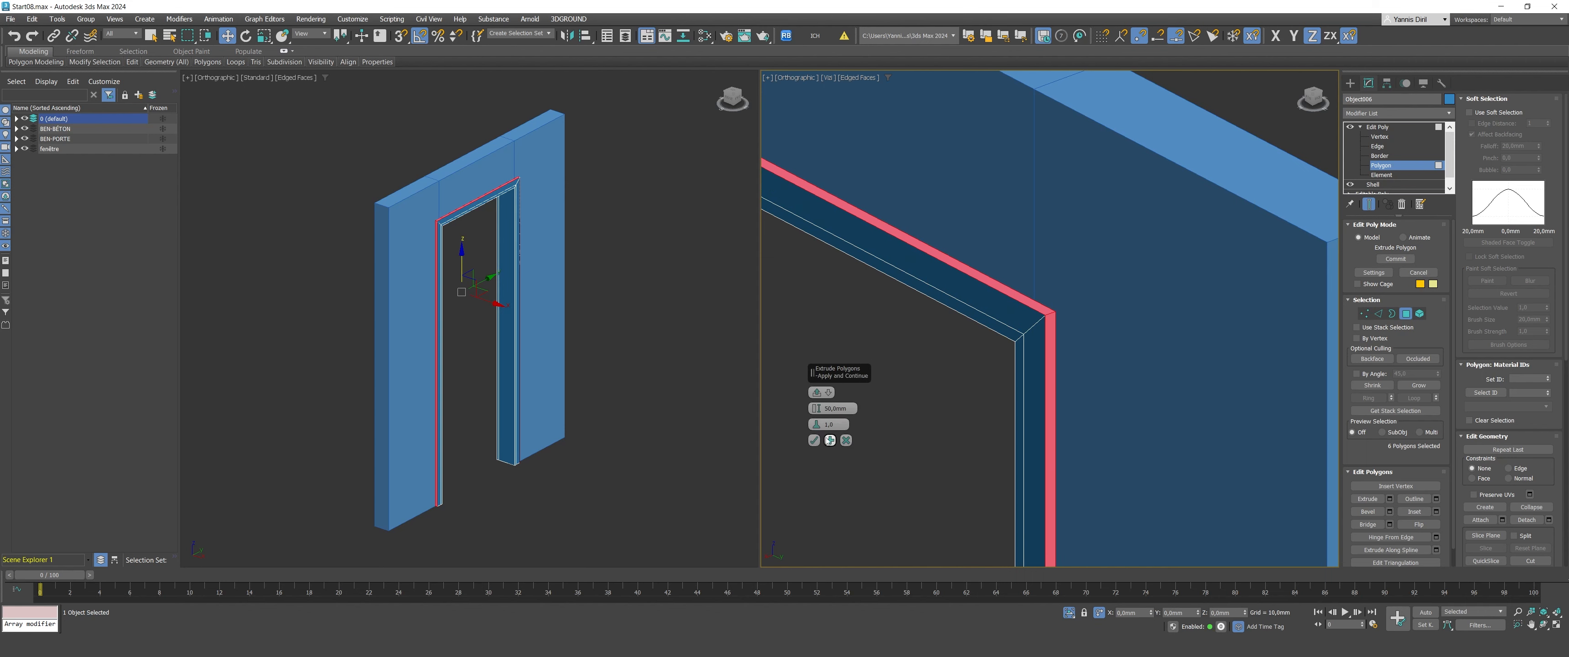
pyautogui.click(813, 440)
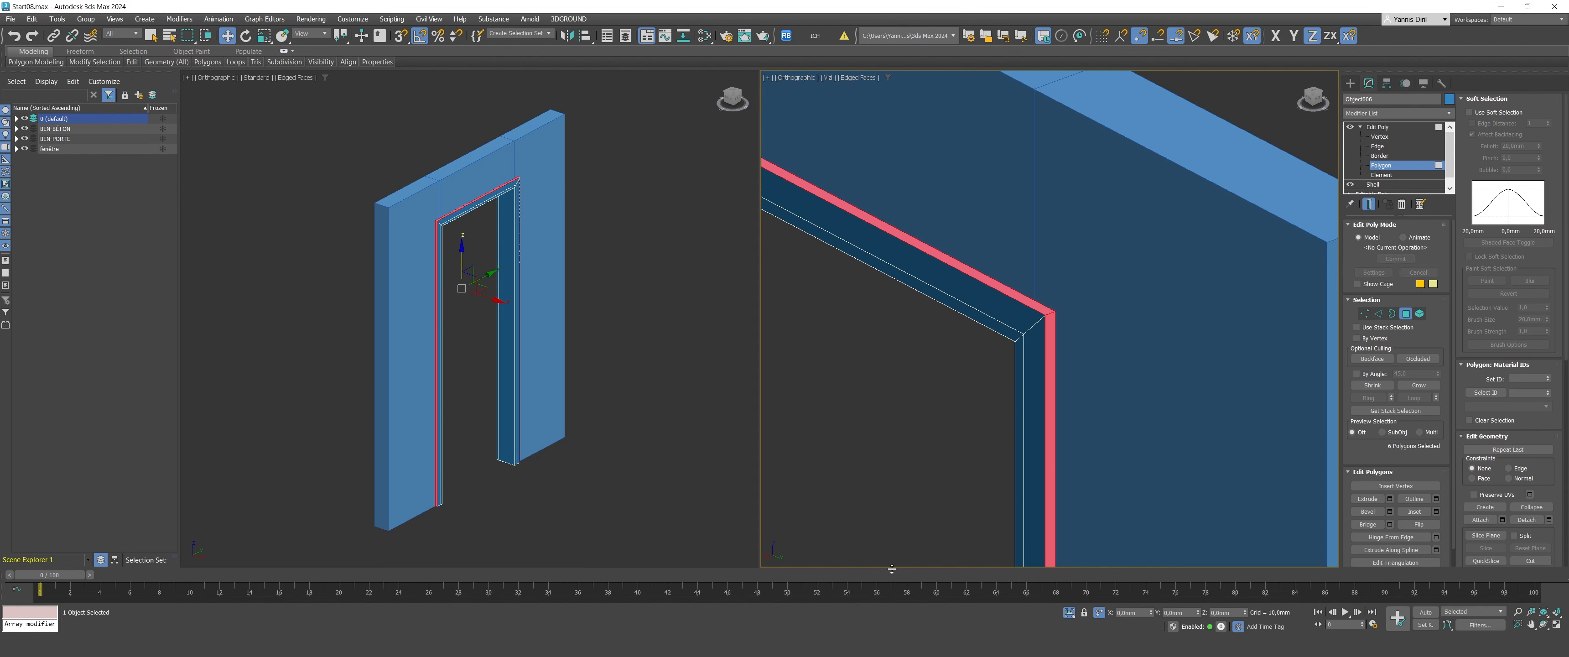
# Step: Extrude the same outer casing polygons by a further 20 mm and leave polygon editing
pyautogui.click(1390, 499)
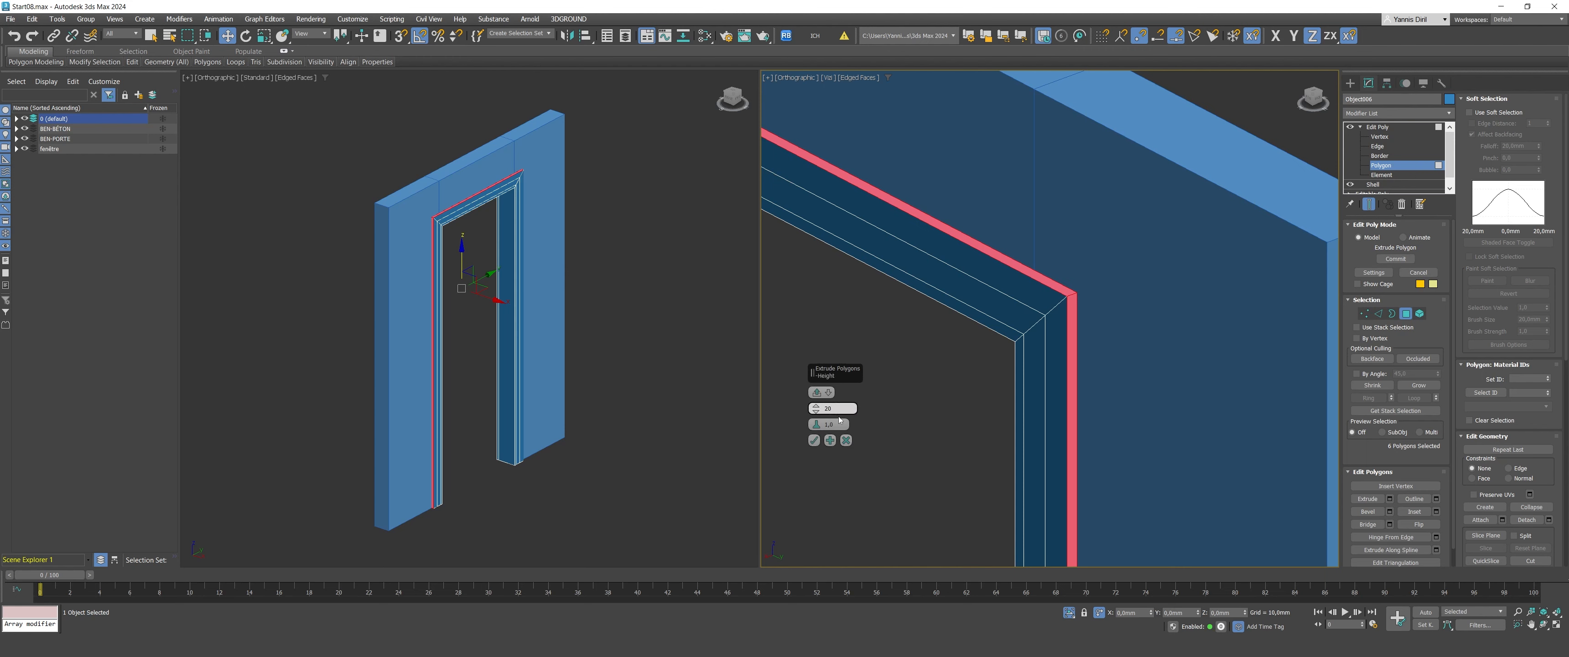
pyautogui.write('20')
pyautogui.press('Return')
pyautogui.click(814, 440)
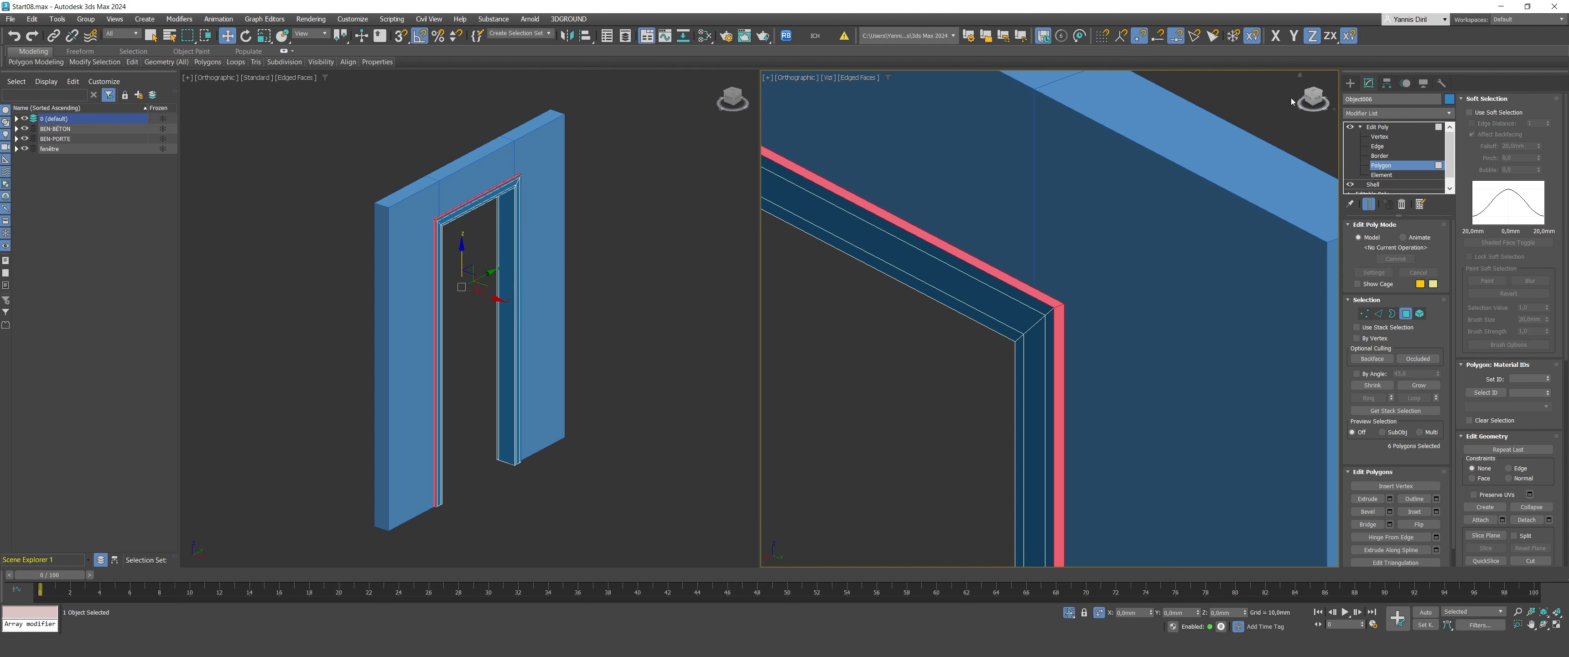
pyautogui.click(1376, 126)
pyautogui.click(1350, 83)
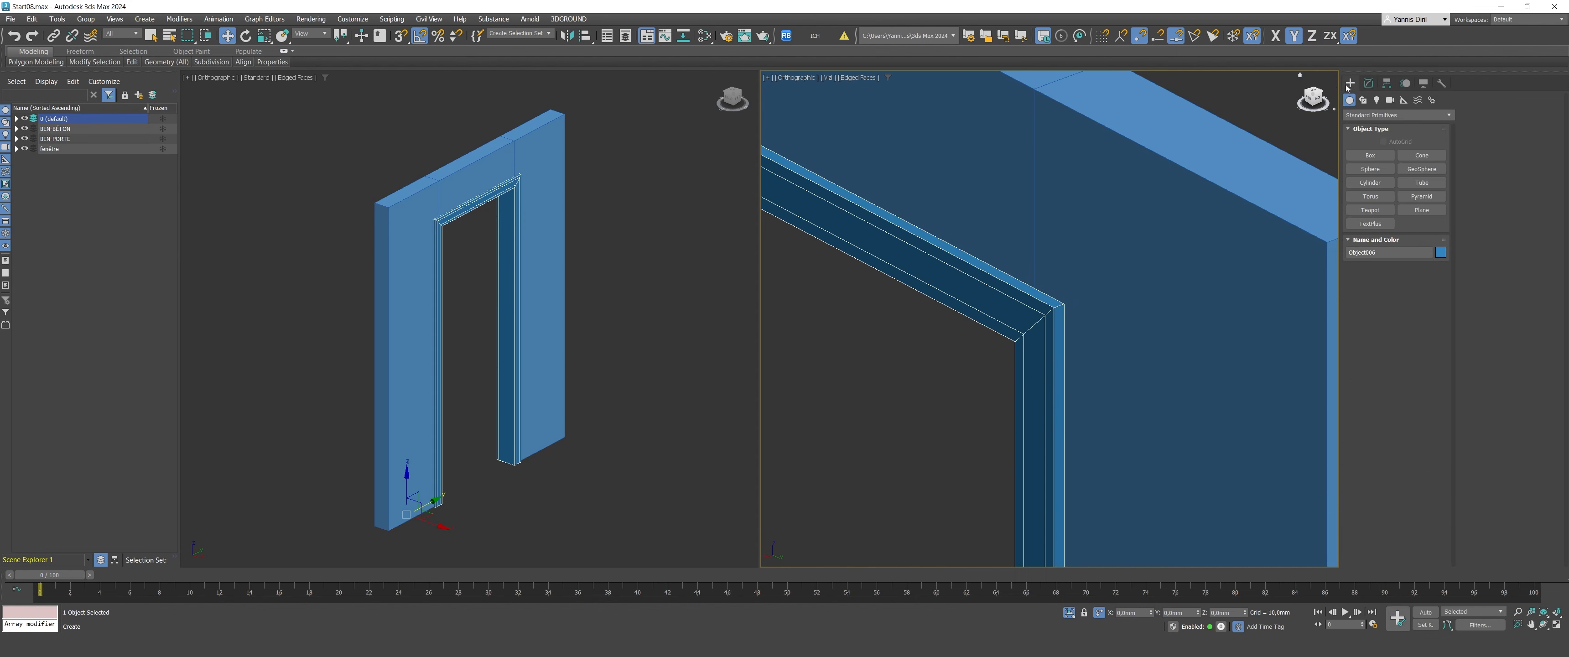
# Step: Reselect the door frame and add a second Edit Poly modifier at polygon level
pyautogui.click(1311, 102)
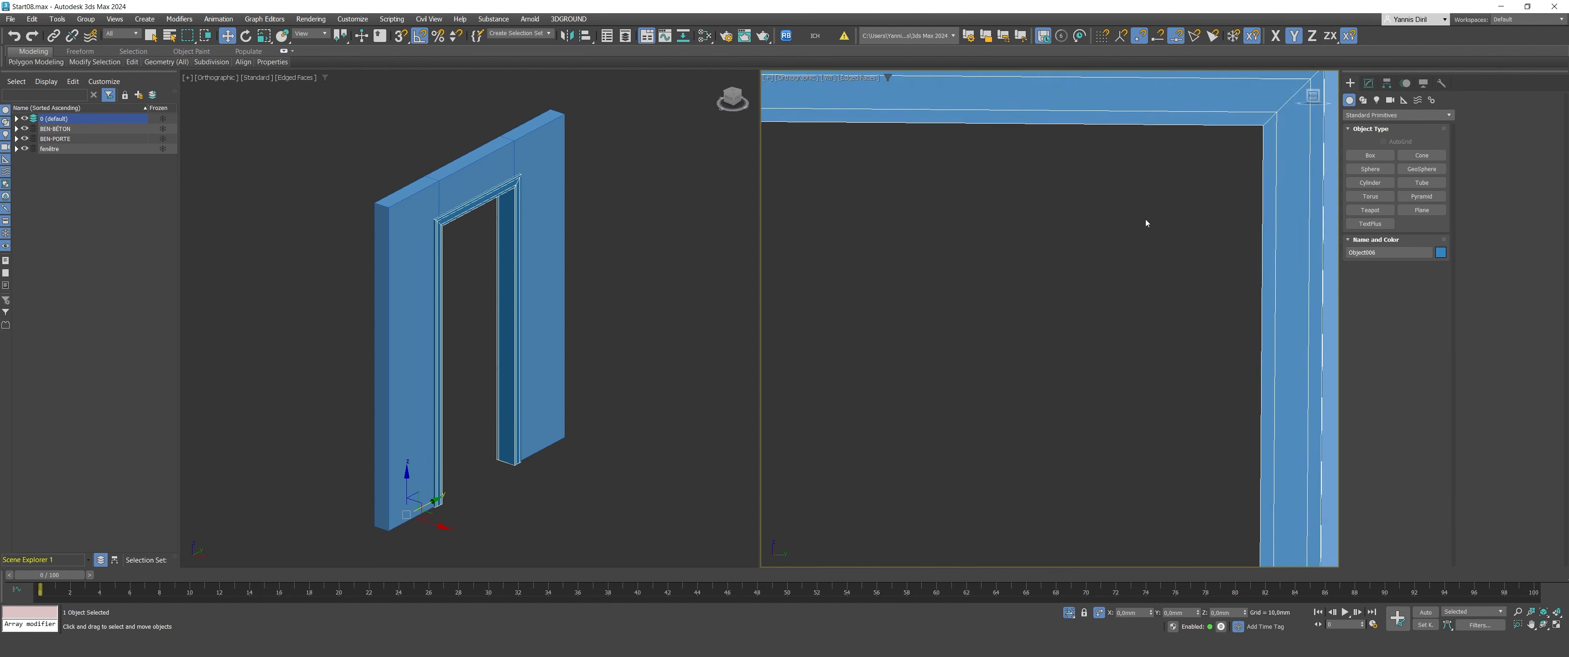
pyautogui.scroll(-5, 1072, 228)
pyautogui.click(1012, 237)
pyautogui.keyDown('alt'); pyautogui.moveTo(999, 240); pyautogui.dragTo(907, 250, button='middle'); pyautogui.keyUp('alt')
pyautogui.scroll(-2, 908, 214)
pyautogui.moveTo(1103, 219); pyautogui.dragTo(1052, 271, button='middle')
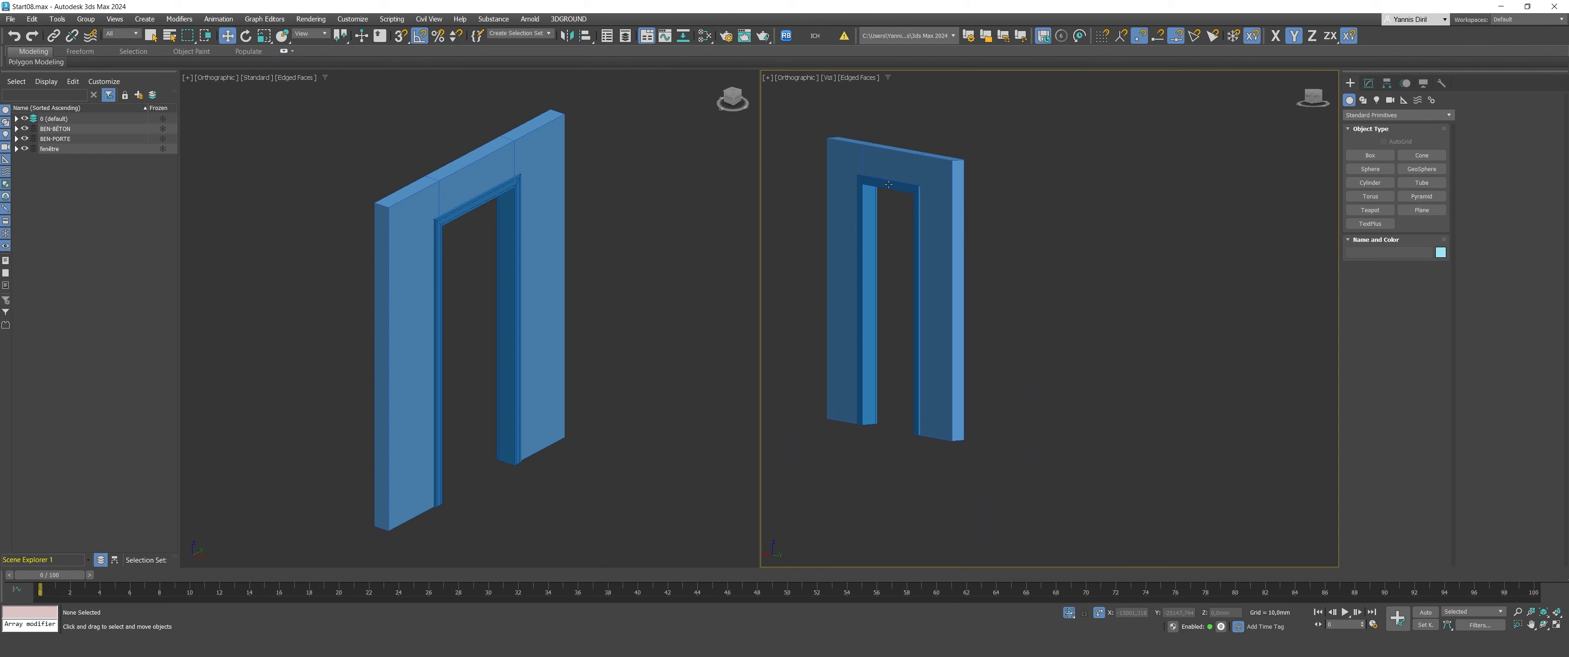
pyautogui.scroll(5, 900, 180)
pyautogui.moveTo(899, 181); pyautogui.dragTo(1016, 190, button='middle')
pyautogui.click(1015, 190)
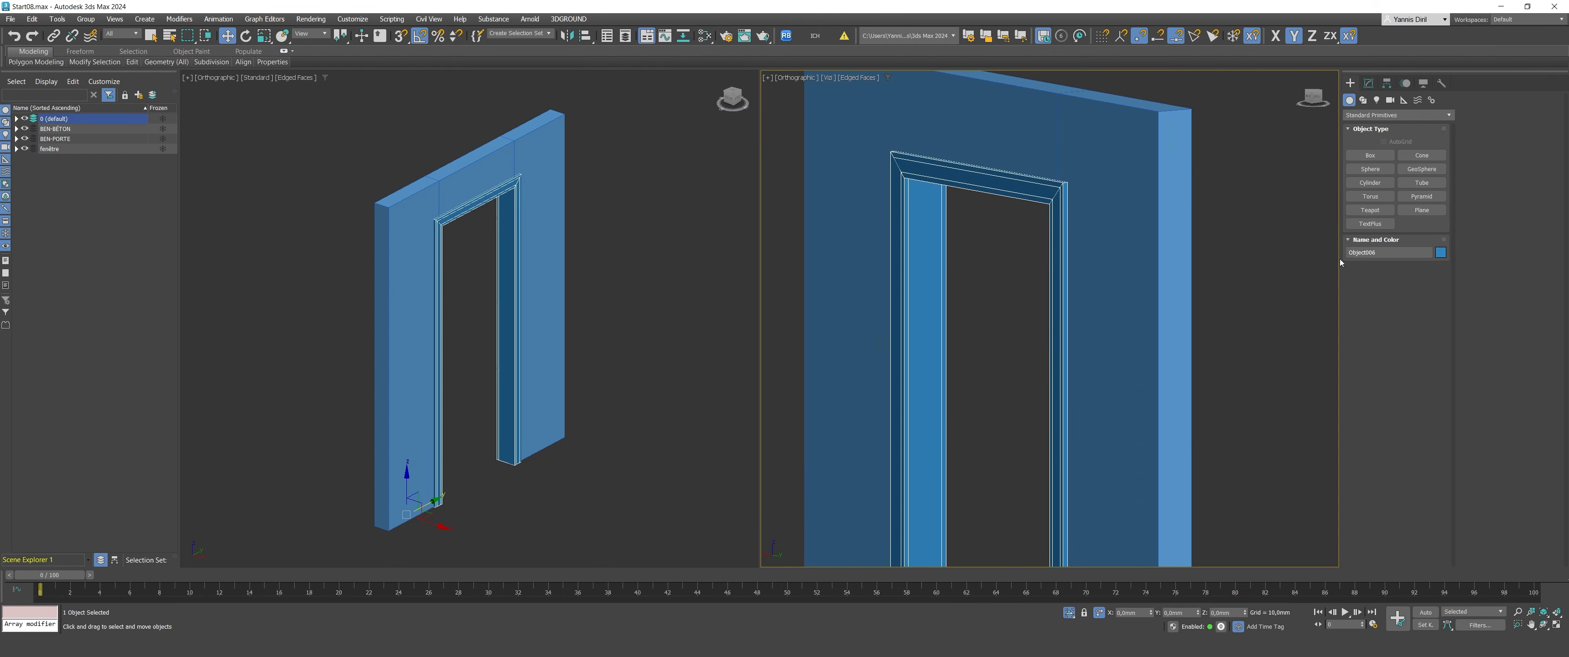
pyautogui.click(1369, 83)
pyautogui.click(1378, 113)
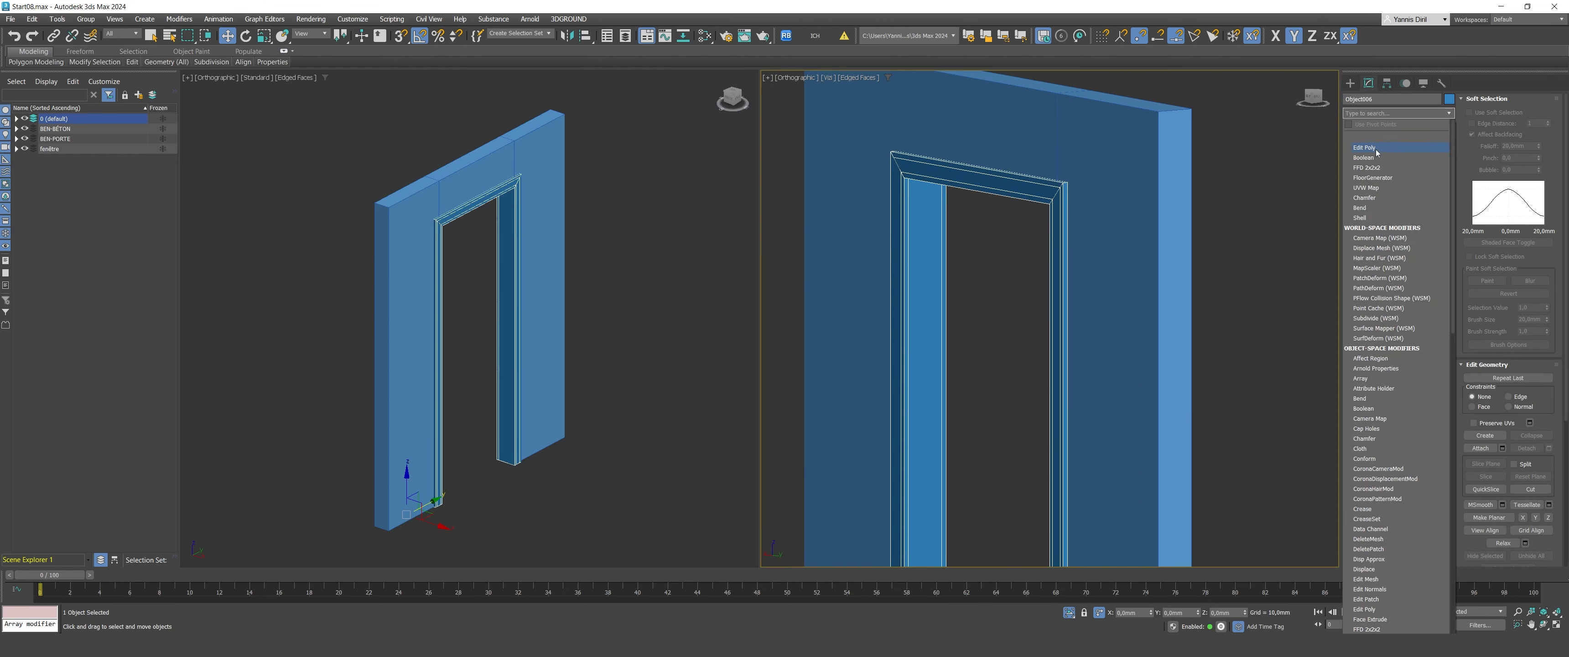
pyautogui.click(1366, 148)
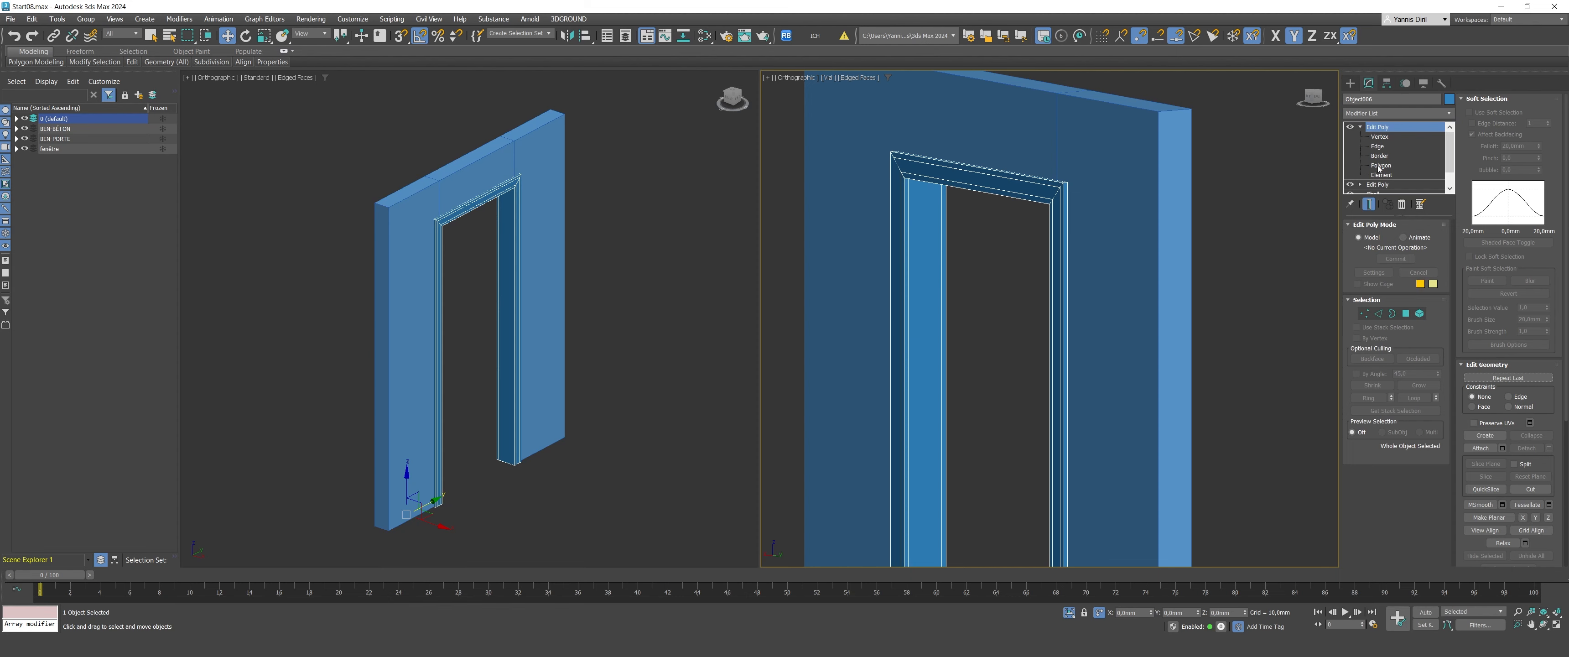
pyautogui.click(1380, 167)
# Step: Extrude the frame's three inner polygons, the two jambs and the head, by 20 mm into the opening
pyautogui.click(924, 211)
pyautogui.keyDown('alt'); pyautogui.moveTo(924, 210); pyautogui.dragTo(1054, 259, button='middle'); pyautogui.keyUp('alt')
pyautogui.scroll(-2, 963, 236)
pyautogui.keyDown('ctrl'); pyautogui.click(963, 236); pyautogui.keyUp('ctrl')
pyautogui.scroll(2, 1053, 259)
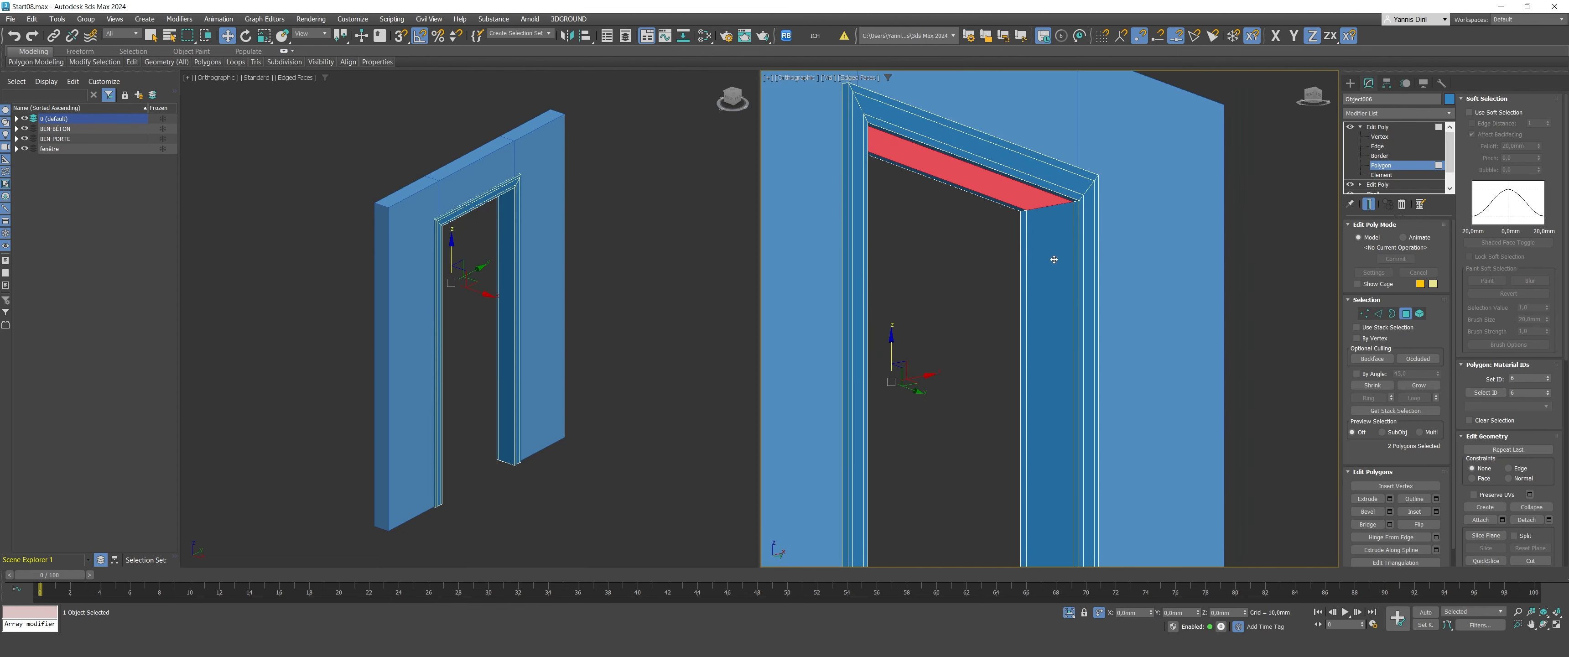
pyautogui.keyDown('ctrl'); pyautogui.click(1053, 260); pyautogui.keyUp('ctrl')
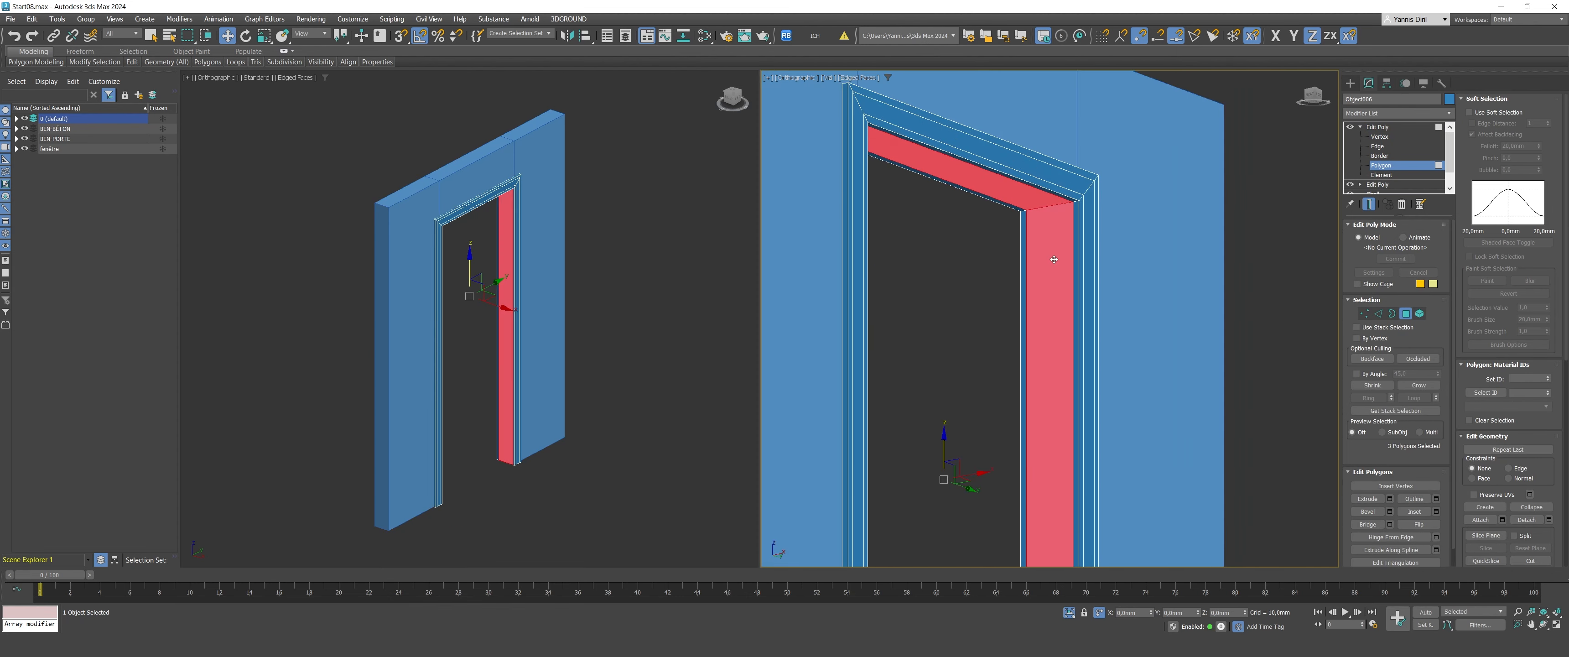
pyautogui.click(1390, 499)
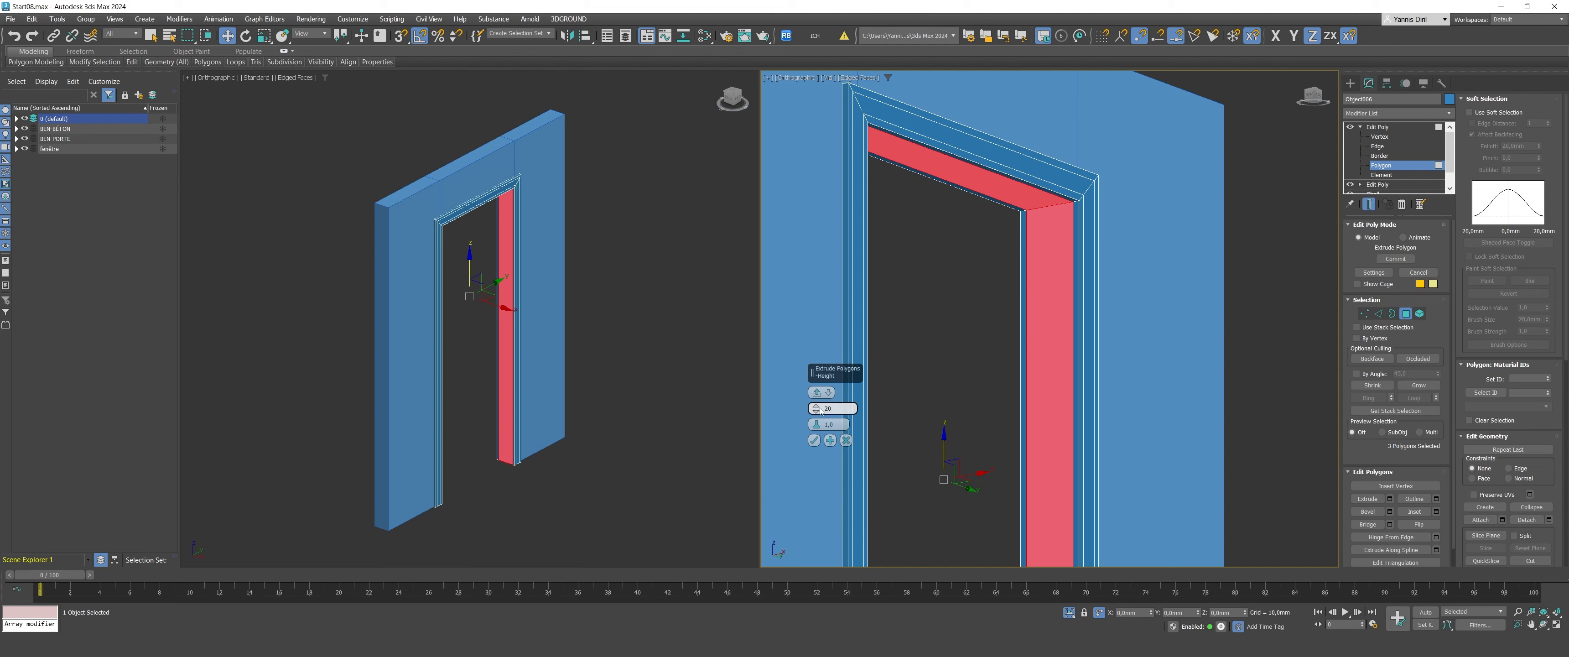
pyautogui.press('Return')
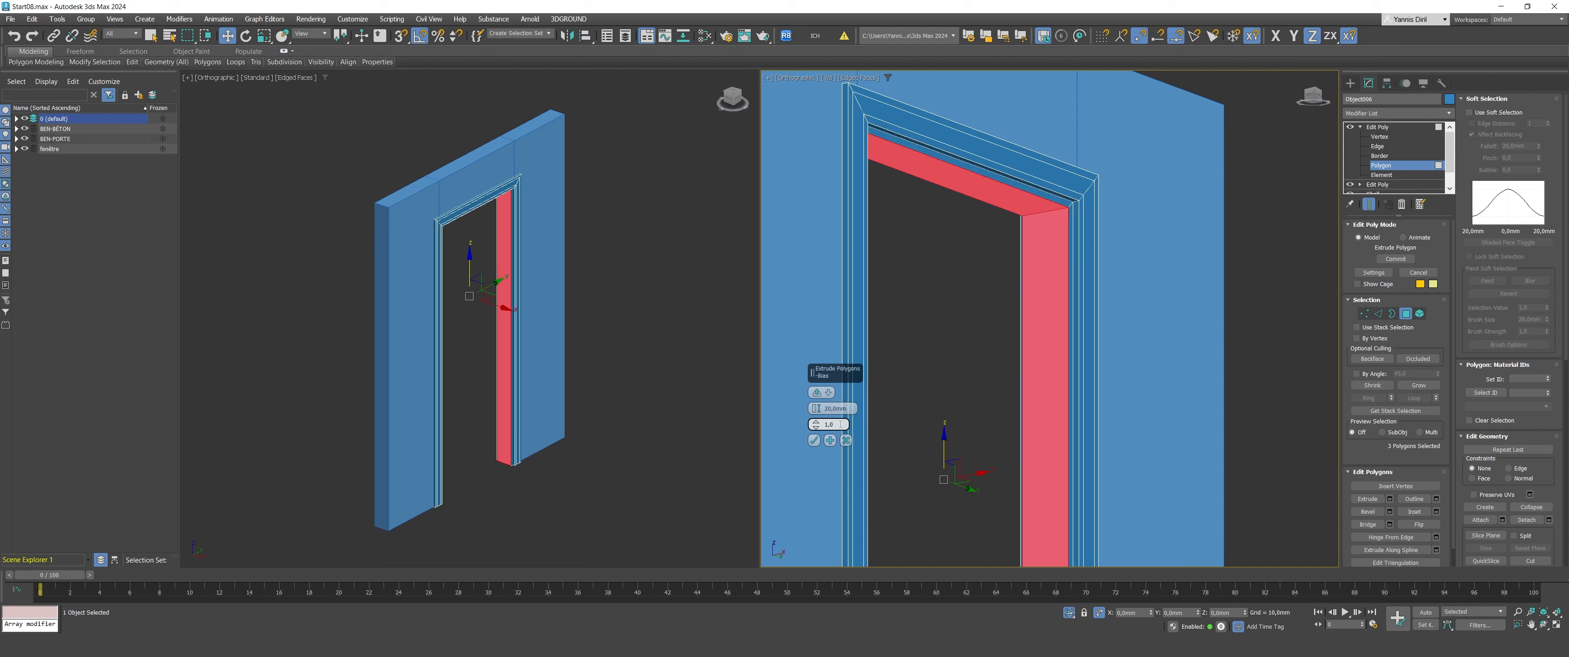
pyautogui.click(1320, 95)
pyautogui.click(814, 440)
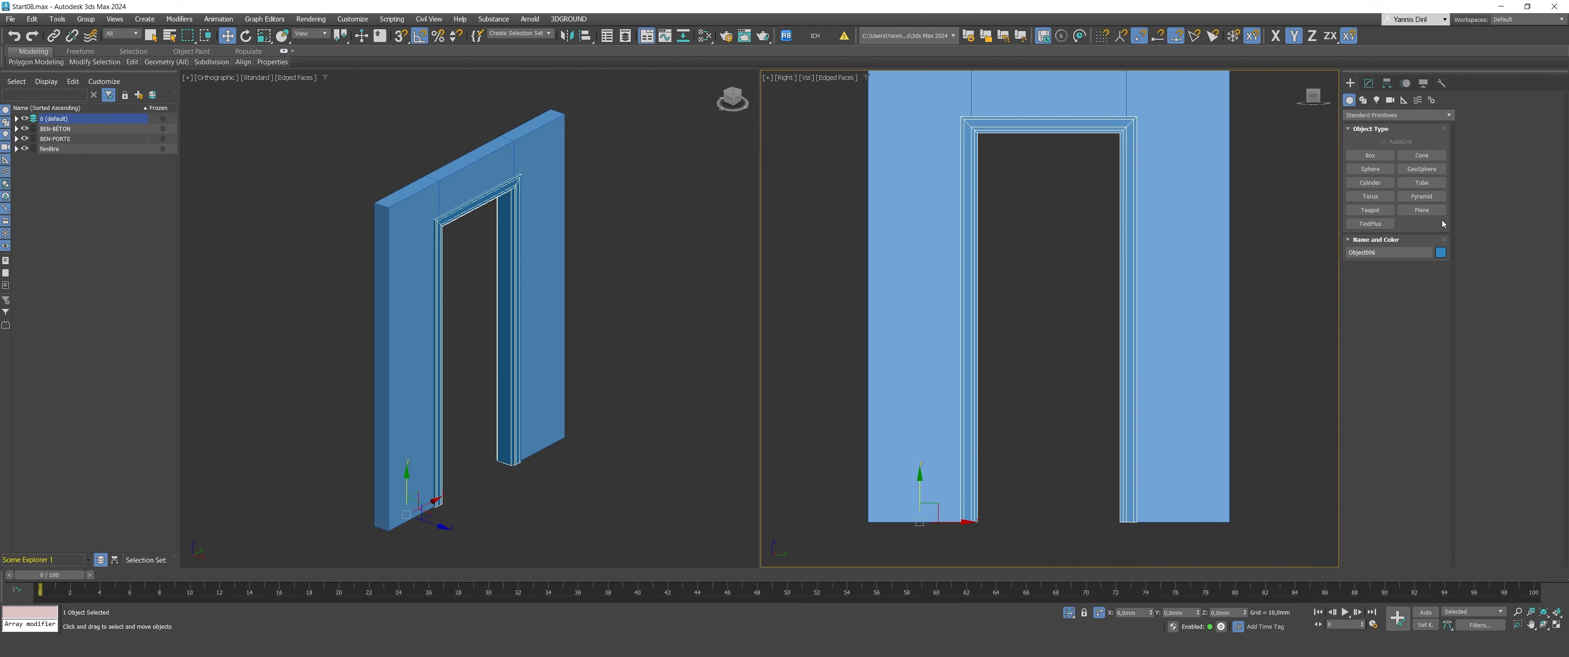
# Step: With snapping enabled, draw a plane spanning the full door opening in the wireframe Right view
pyautogui.click(1422, 210)
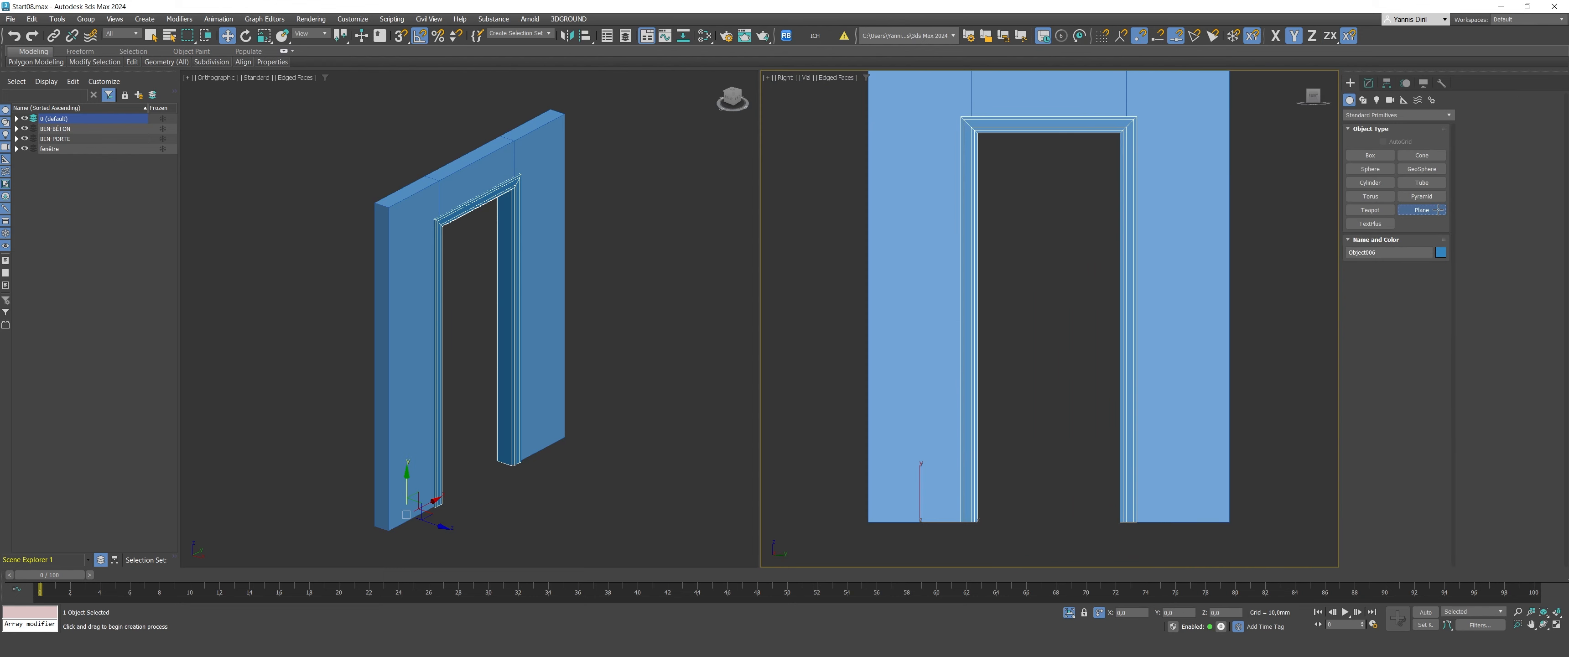
pyautogui.click(847, 78)
pyautogui.click(850, 189)
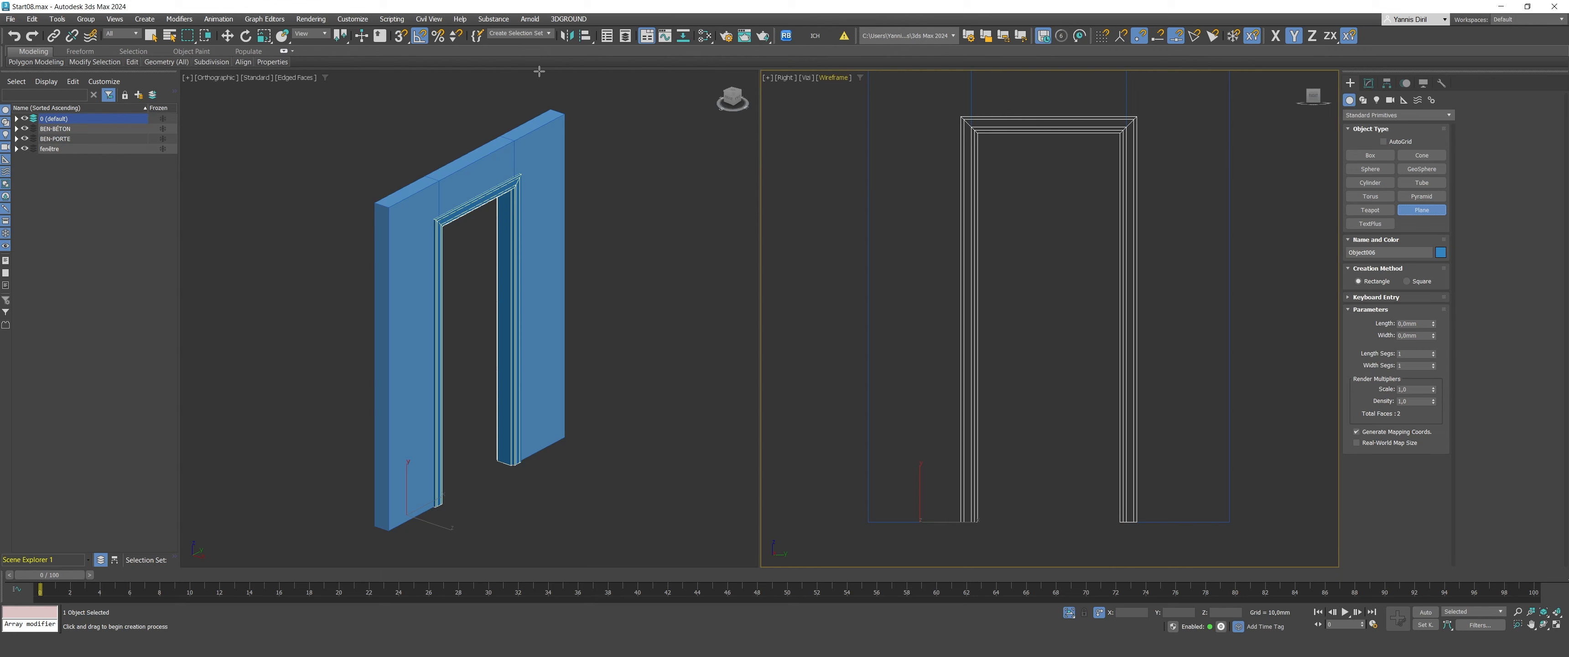
pyautogui.click(398, 40)
pyautogui.scroll(8, 1126, 143)
pyautogui.moveTo(1127, 151); pyautogui.dragTo(1028, 388)
pyautogui.scroll(-6, 1124, 181)
pyautogui.scroll(-2, 1076, 208)
pyautogui.scroll(2, 1029, 378)
pyautogui.scroll(4, 1033, 407)
pyautogui.scroll(-6, 1031, 389)
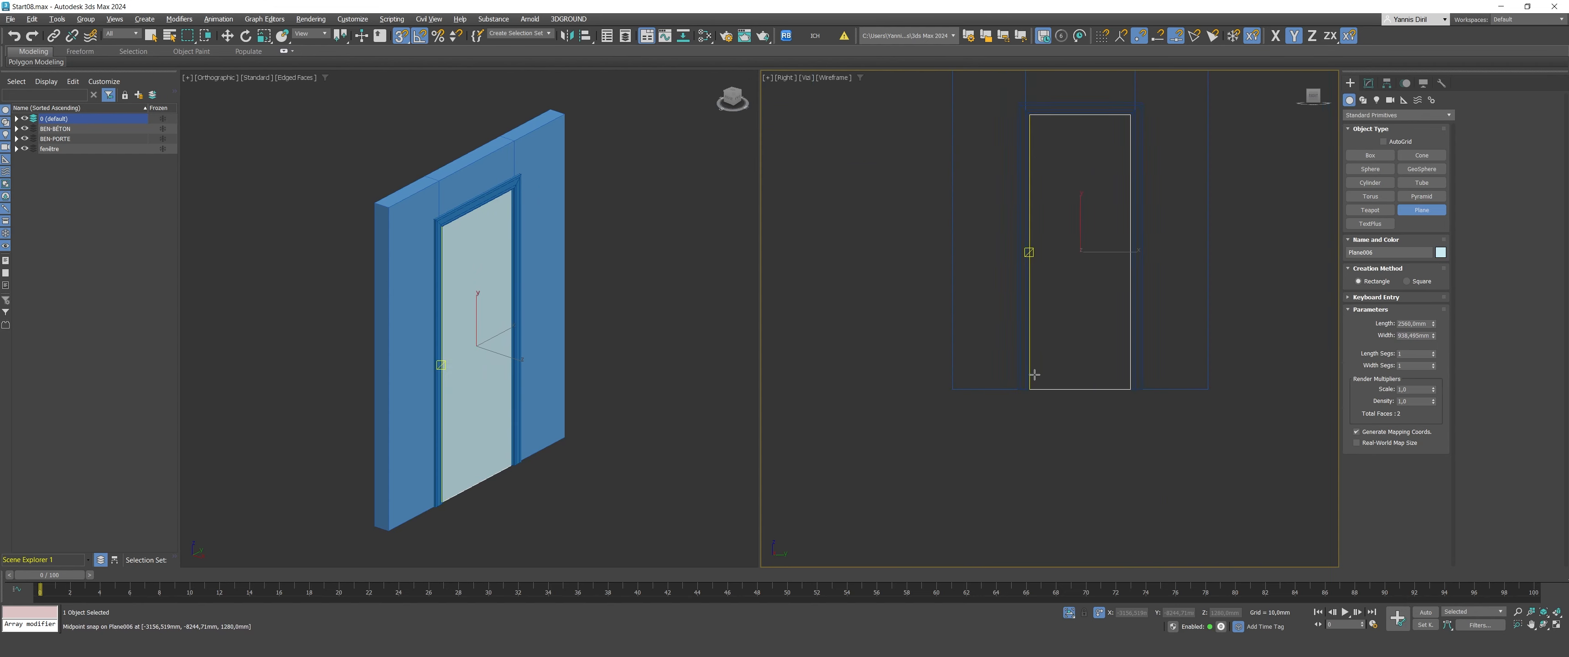
# Step: Orbit the wireframe Right view to an angled view of the door and switch it to default shading
pyautogui.keyDown('alt'); pyautogui.moveTo(1034, 374); pyautogui.dragTo(874, 144, button='middle'); pyautogui.keyUp('alt')
pyautogui.click(862, 74)
pyautogui.click(875, 88)
pyautogui.scroll(9, 1049, 123)
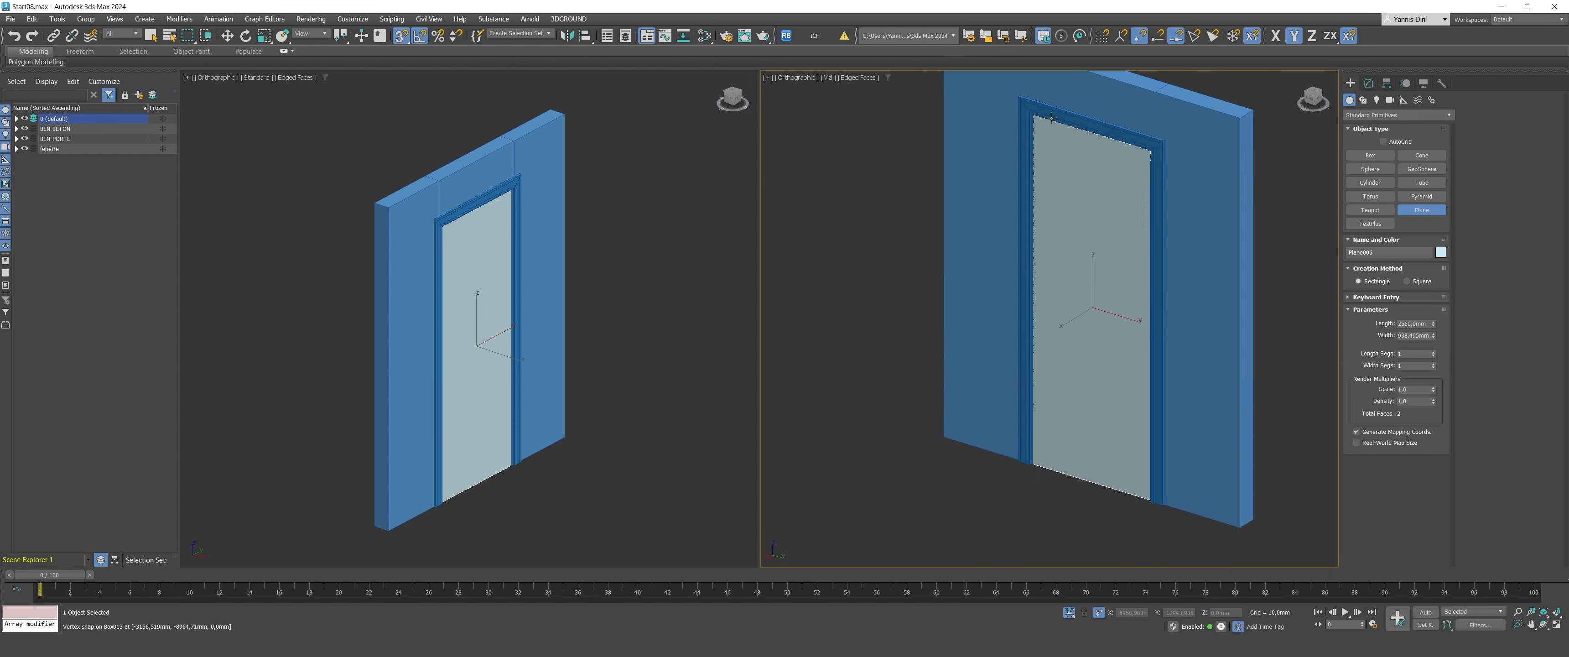
pyautogui.scroll(-4, 1049, 123)
# Step: Add a Shell modifier to the door leaf plane and set its outer amount
pyautogui.click(1369, 83)
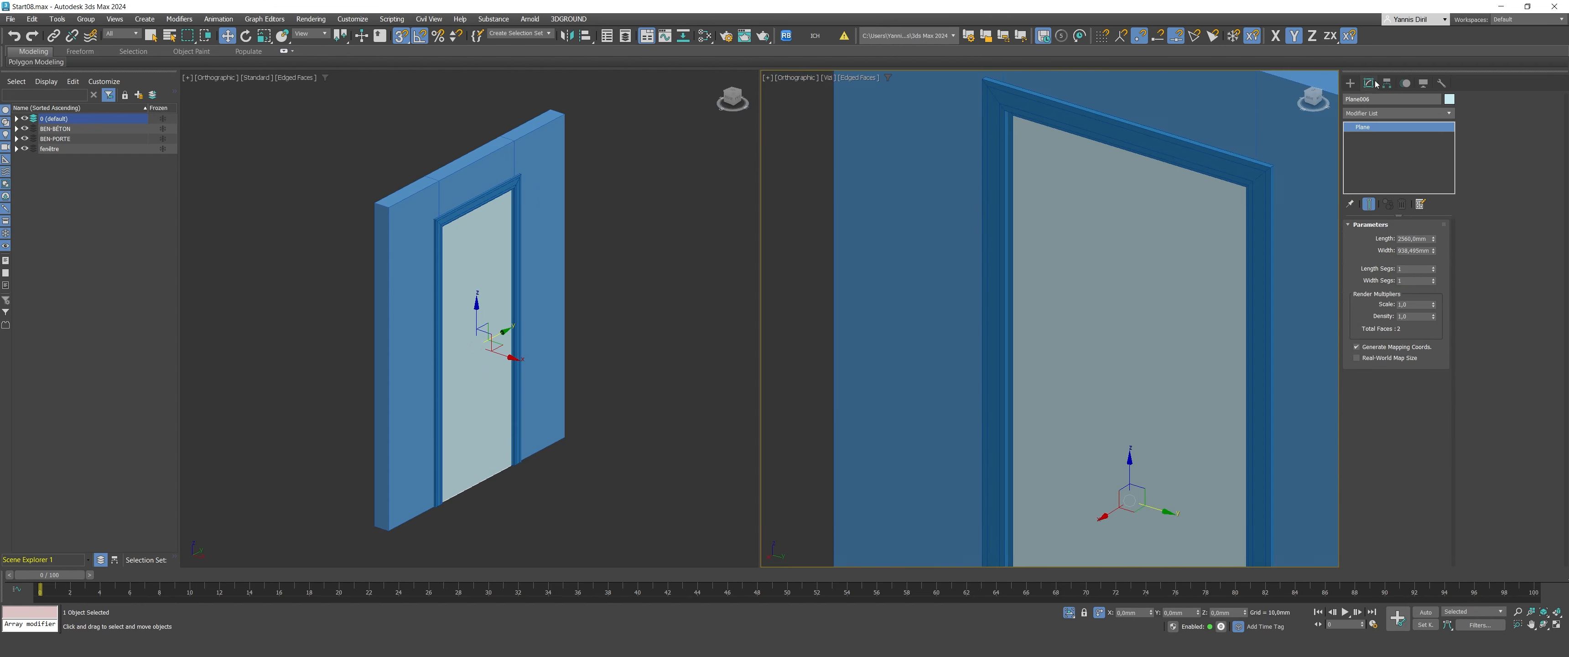
pyautogui.click(1381, 113)
pyautogui.write('sh')
pyautogui.press('Return')
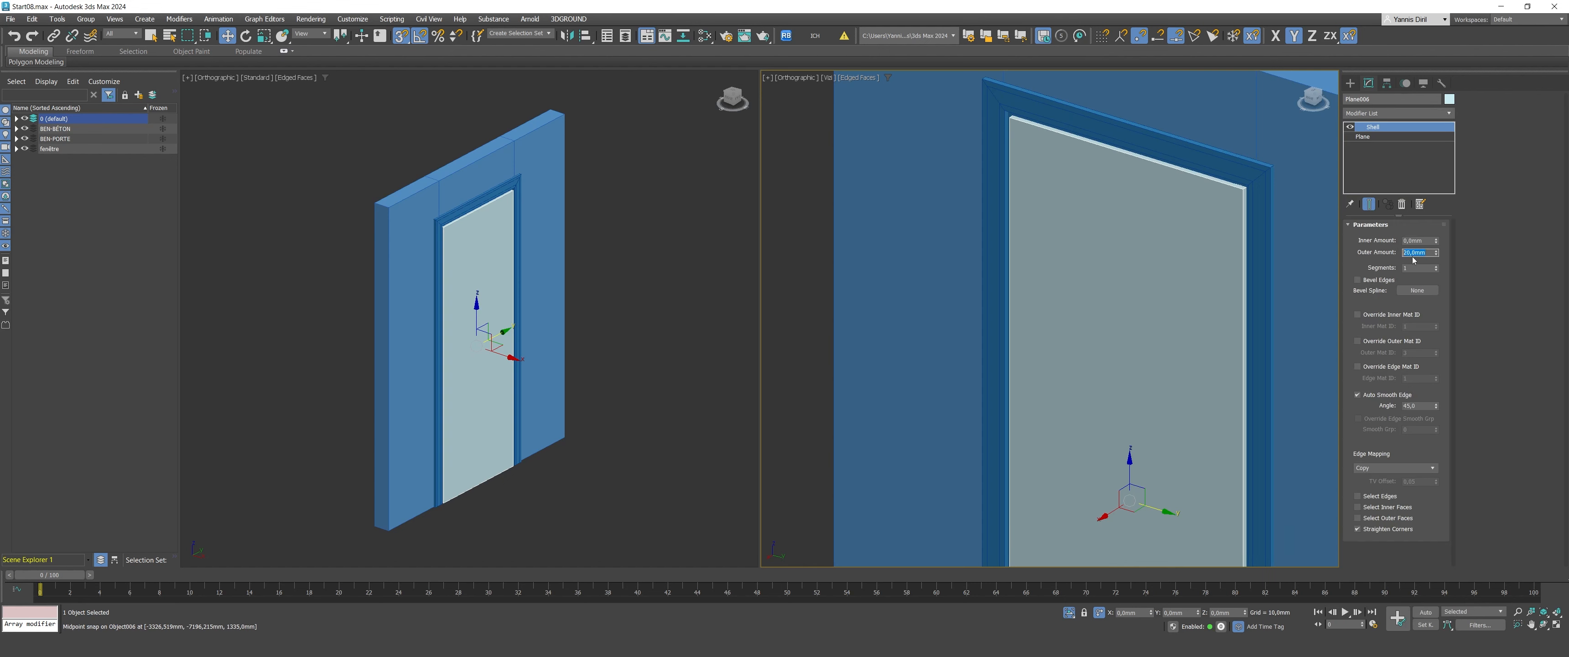
pyautogui.press('Tab')
# Step: Move the door leaf deeper into the opening by snapping its upper corner to the matching corner of the frame's rebate
pyautogui.scroll(-3, 1005, 177)
pyautogui.scroll(5, 1005, 177)
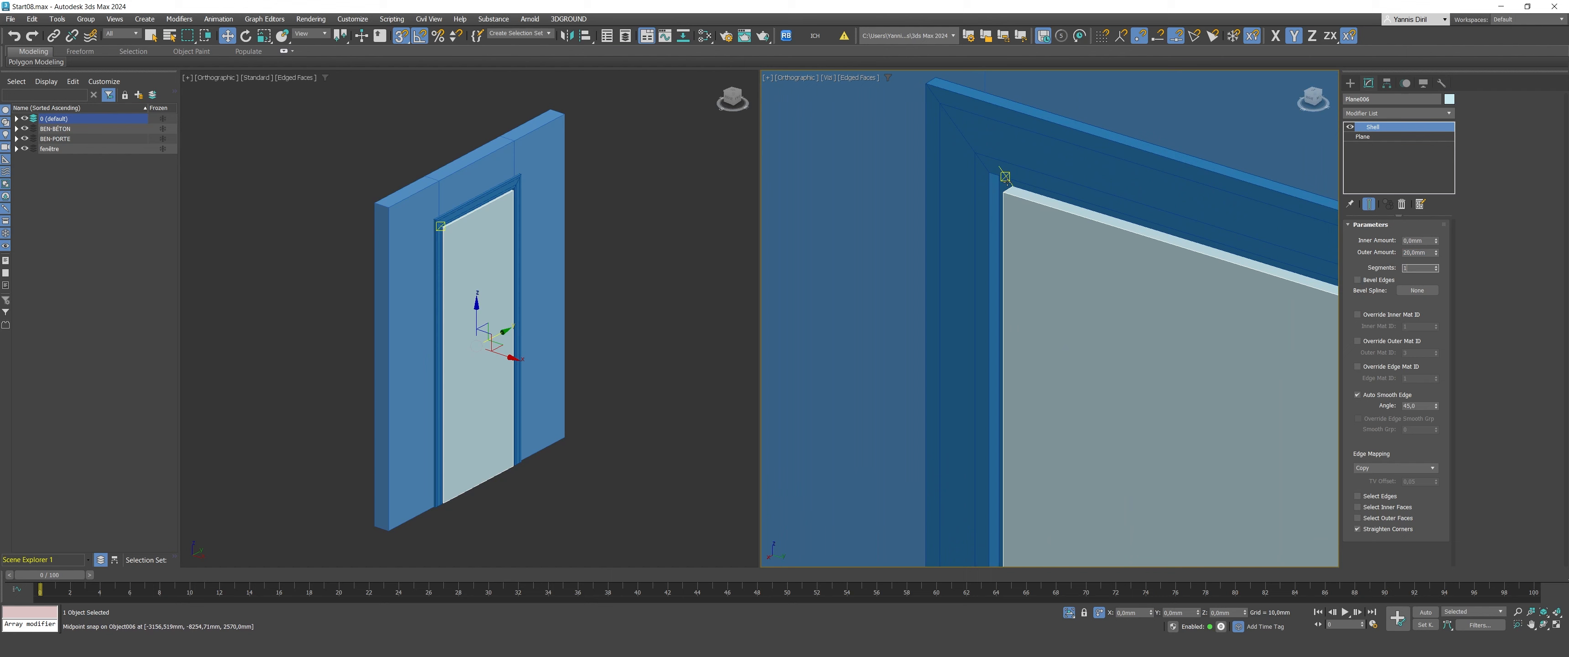
pyautogui.scroll(-3, 1005, 176)
pyautogui.scroll(-3, 1057, 379)
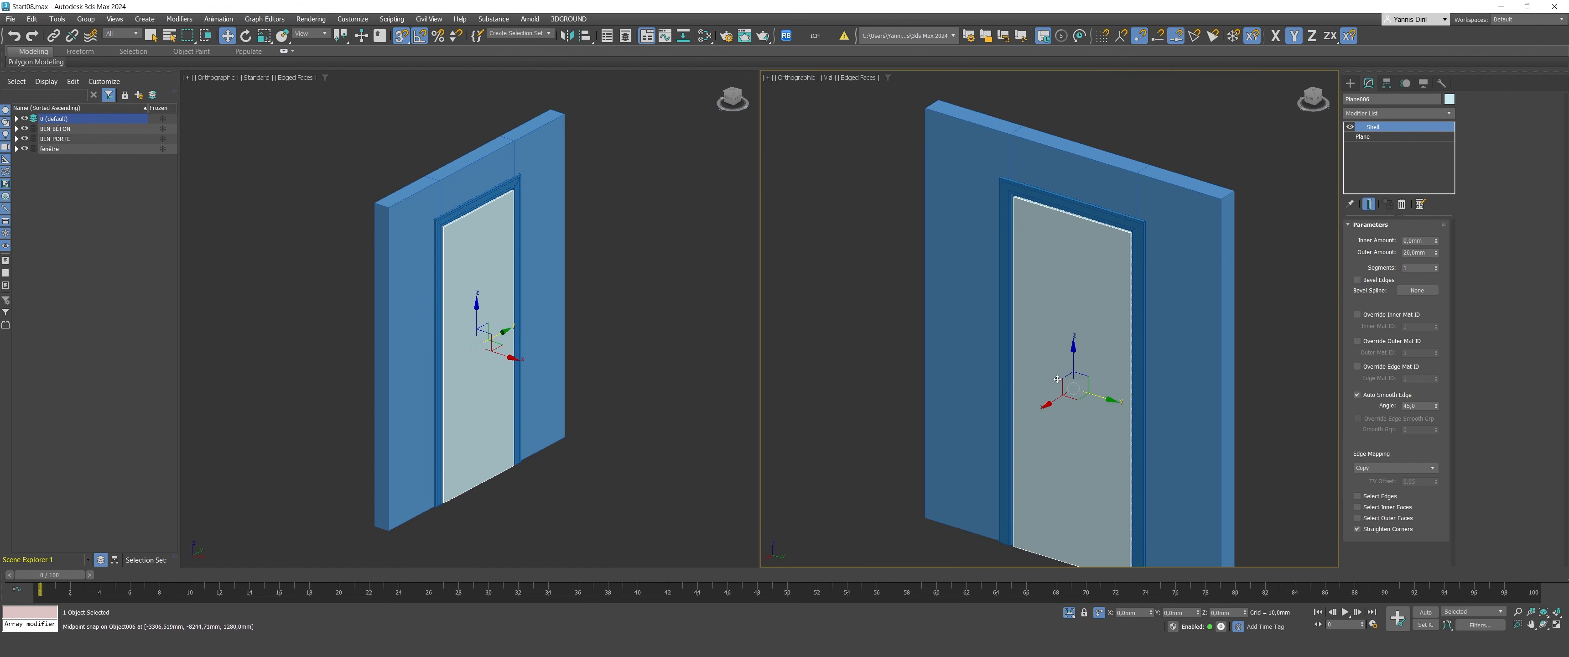
pyautogui.scroll(8, 1028, 210)
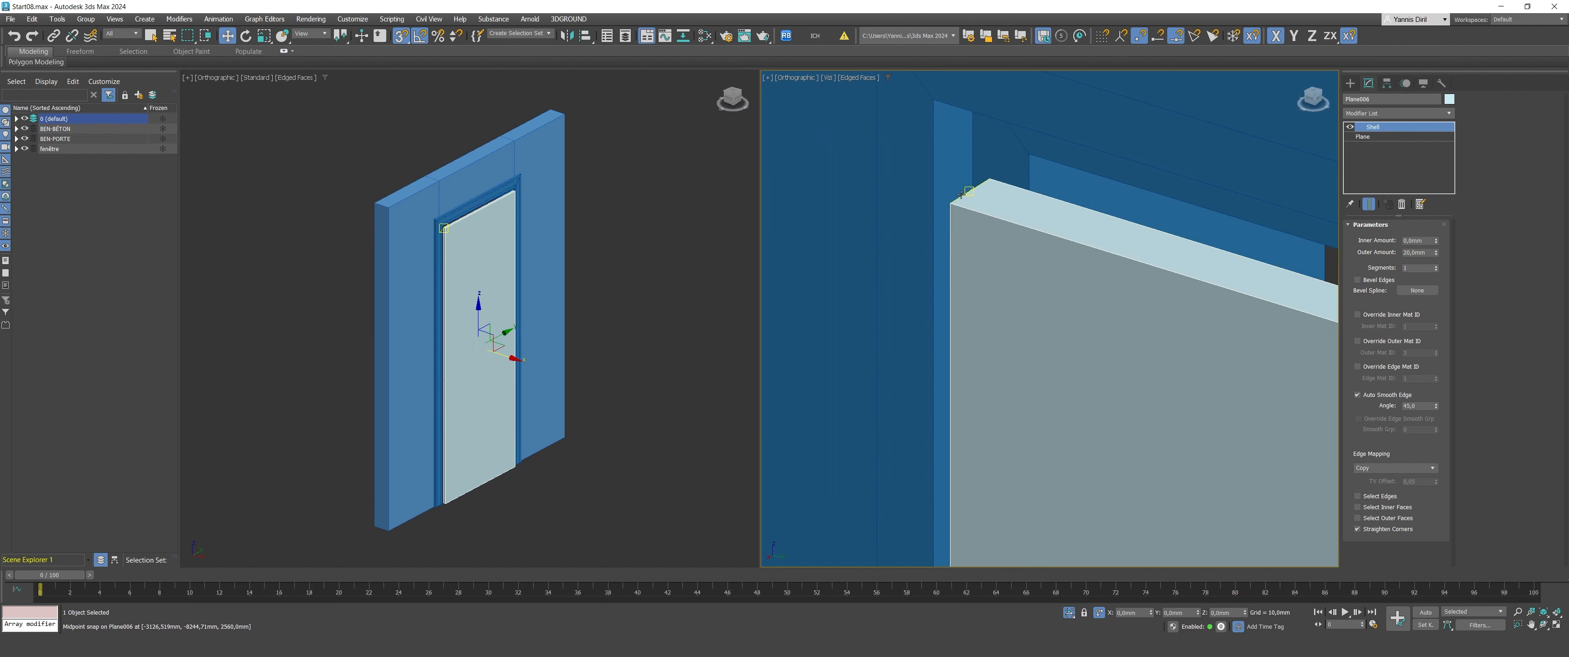
pyautogui.moveTo(951, 201); pyautogui.dragTo(1031, 161)
pyautogui.scroll(-4, 1031, 161)
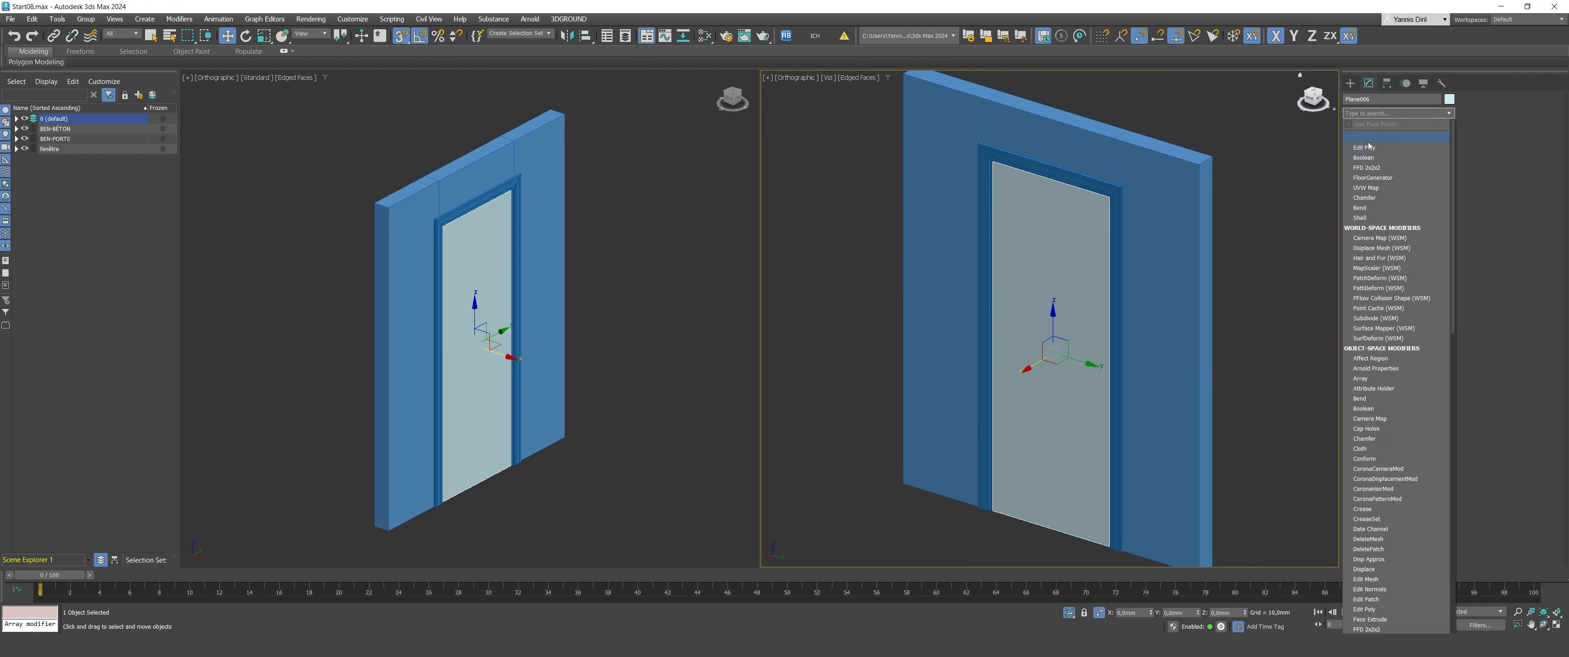
# Step: Add an Edit Poly modifier to the door leaf and select its large front polygon
pyautogui.click(1365, 147)
pyautogui.press('4')
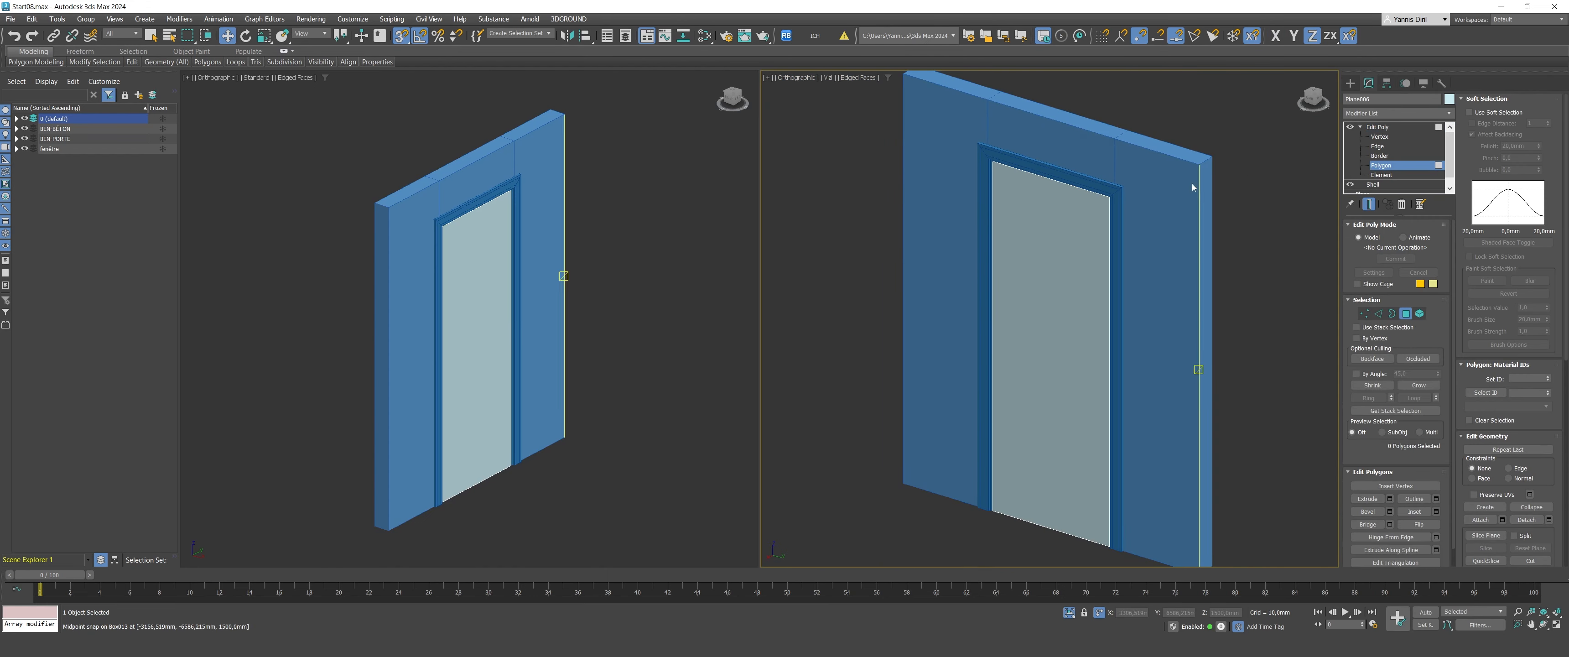
pyautogui.click(1042, 344)
# Step: In a wireframe view from above, extrude the leaf's front polygon by 20 mm
pyautogui.keyDown('alt'); pyautogui.moveTo(1042, 356); pyautogui.dragTo(1039, 87, button='middle'); pyautogui.keyUp('alt')
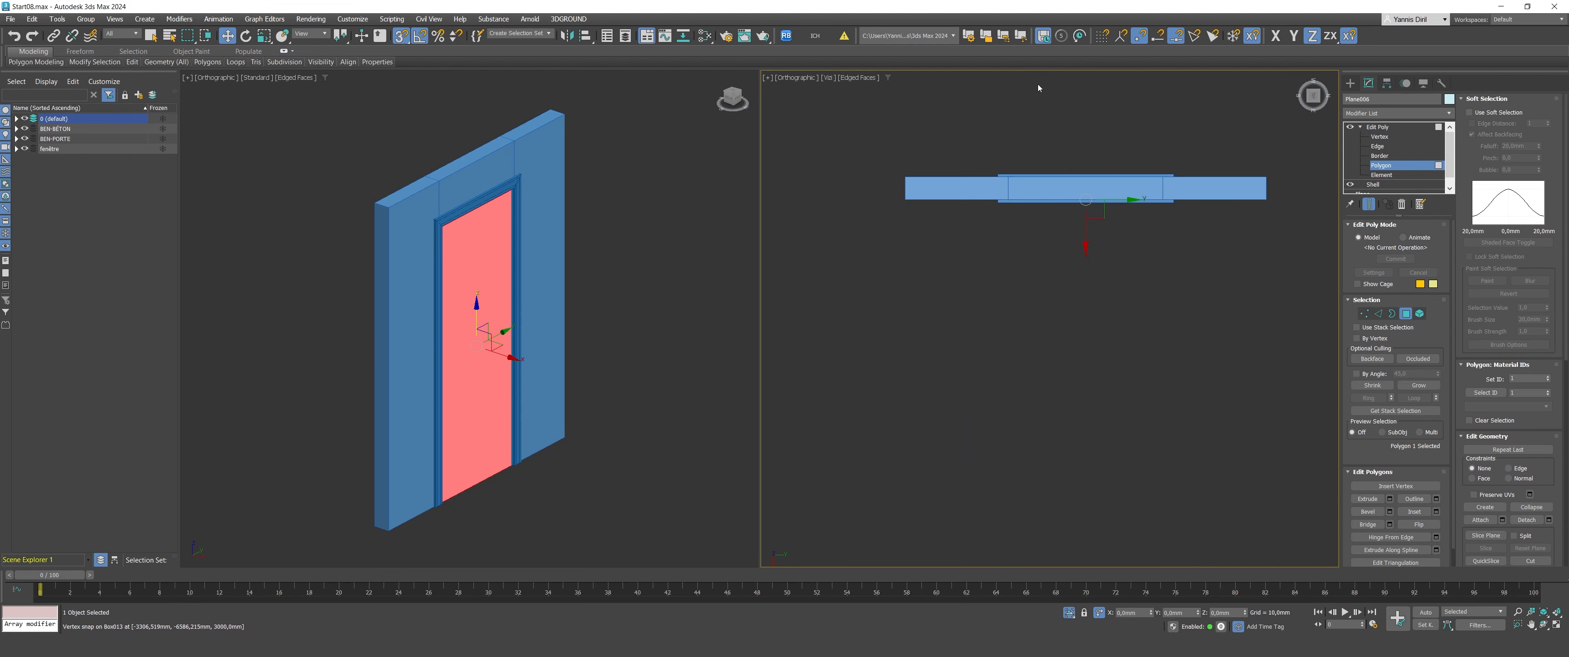
pyautogui.click(869, 82)
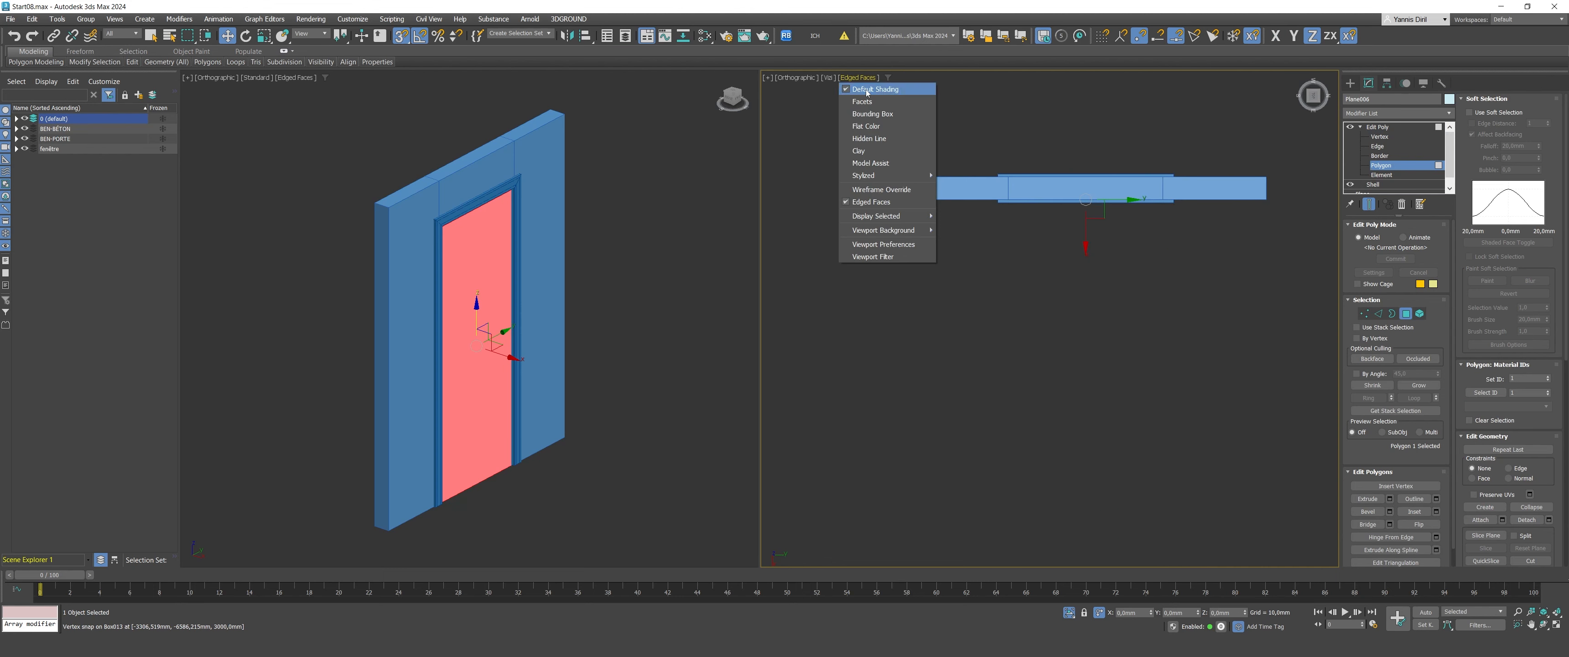
pyautogui.click(890, 189)
pyautogui.scroll(5, 1064, 184)
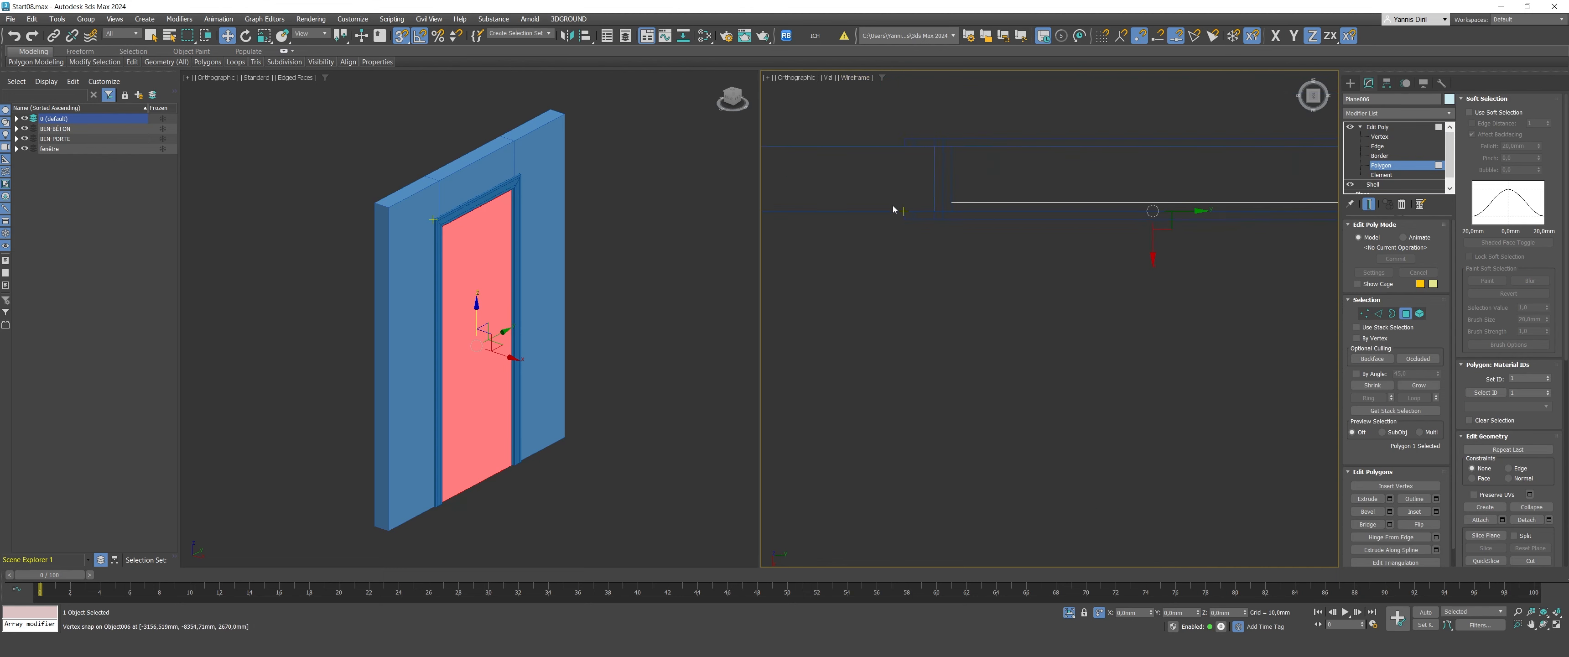
pyautogui.click(1390, 499)
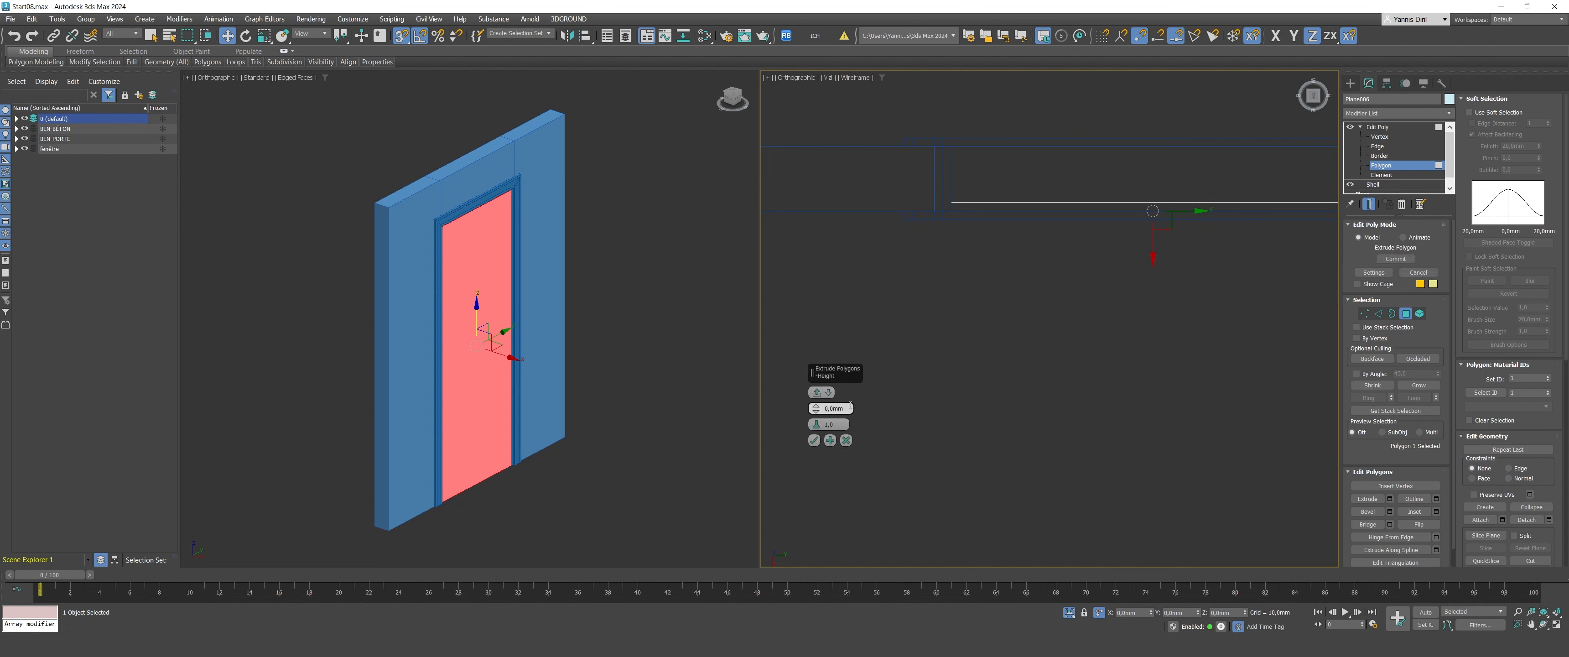
pyautogui.write('20')
pyautogui.press('Return')
pyautogui.click(814, 440)
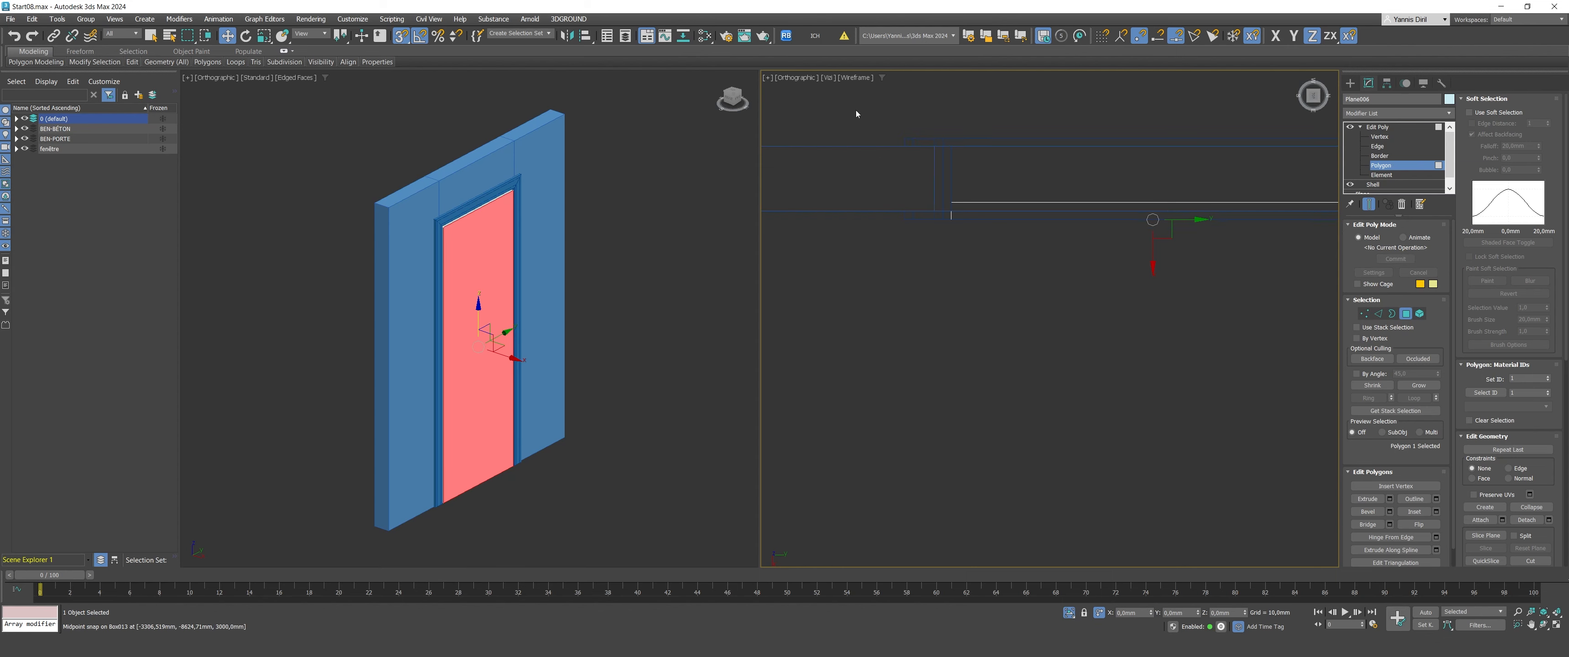
# Step: Restore default shading, leave polygon editing and orbit to the leaf's upper corner at the frame
pyautogui.click(870, 78)
pyautogui.click(871, 88)
pyautogui.click(1350, 82)
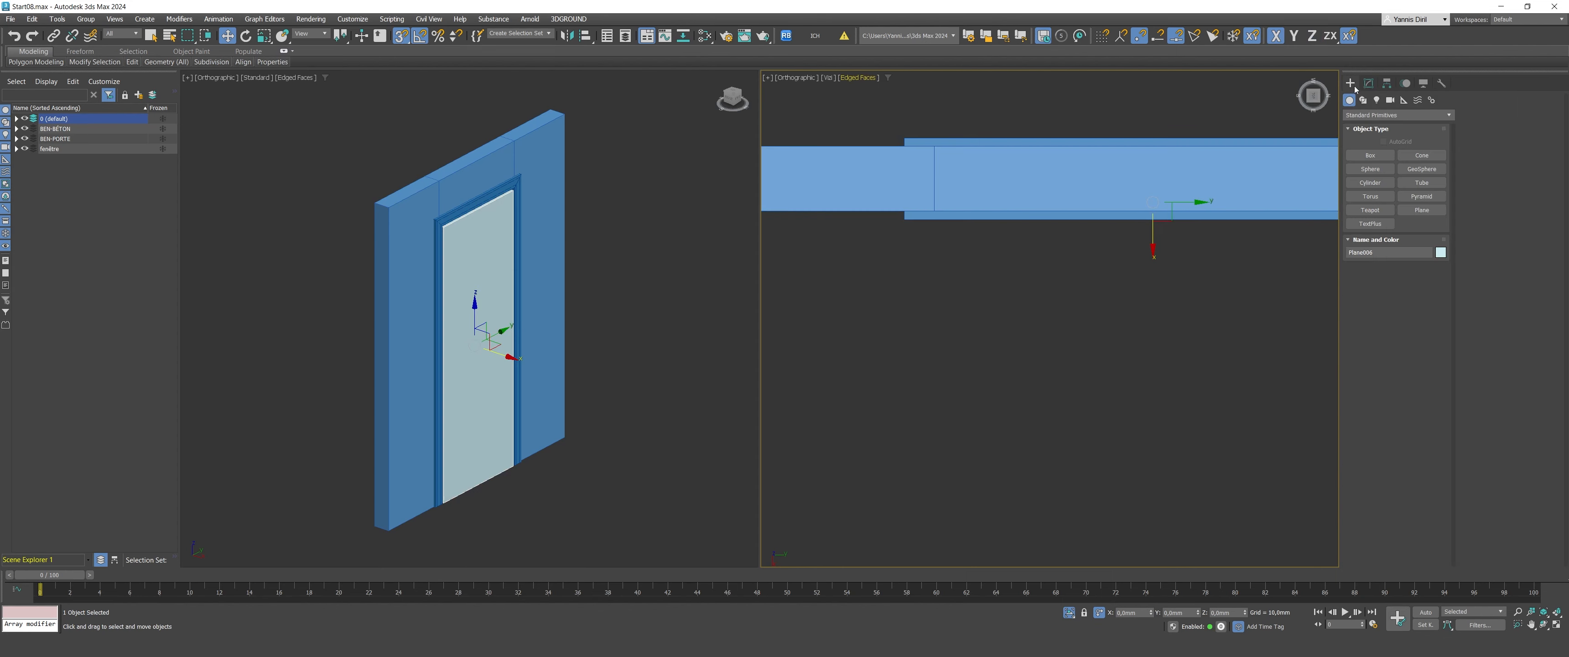
pyautogui.moveTo(1036, 255)
pyautogui.keyDown('alt'); pyautogui.mouseDown(button='middle')
pyautogui.moveTo(1081, 225)
pyautogui.moveTo(1053, 323)
pyautogui.mouseUp(button='middle'); pyautogui.keyUp('alt')
pyautogui.scroll(8, 1054, 323)
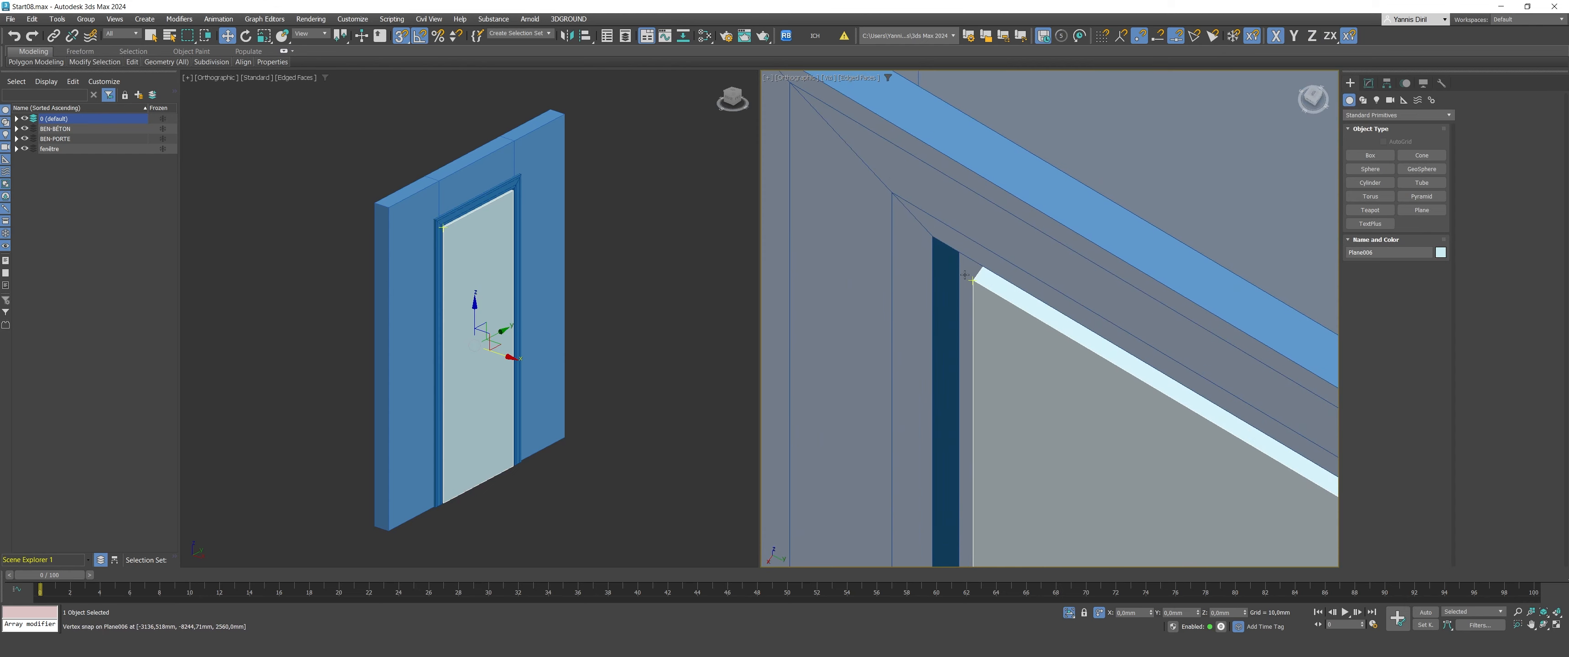
# Step: Add a second Edit Poly modifier to the door leaf at polygon level
pyautogui.click(1369, 83)
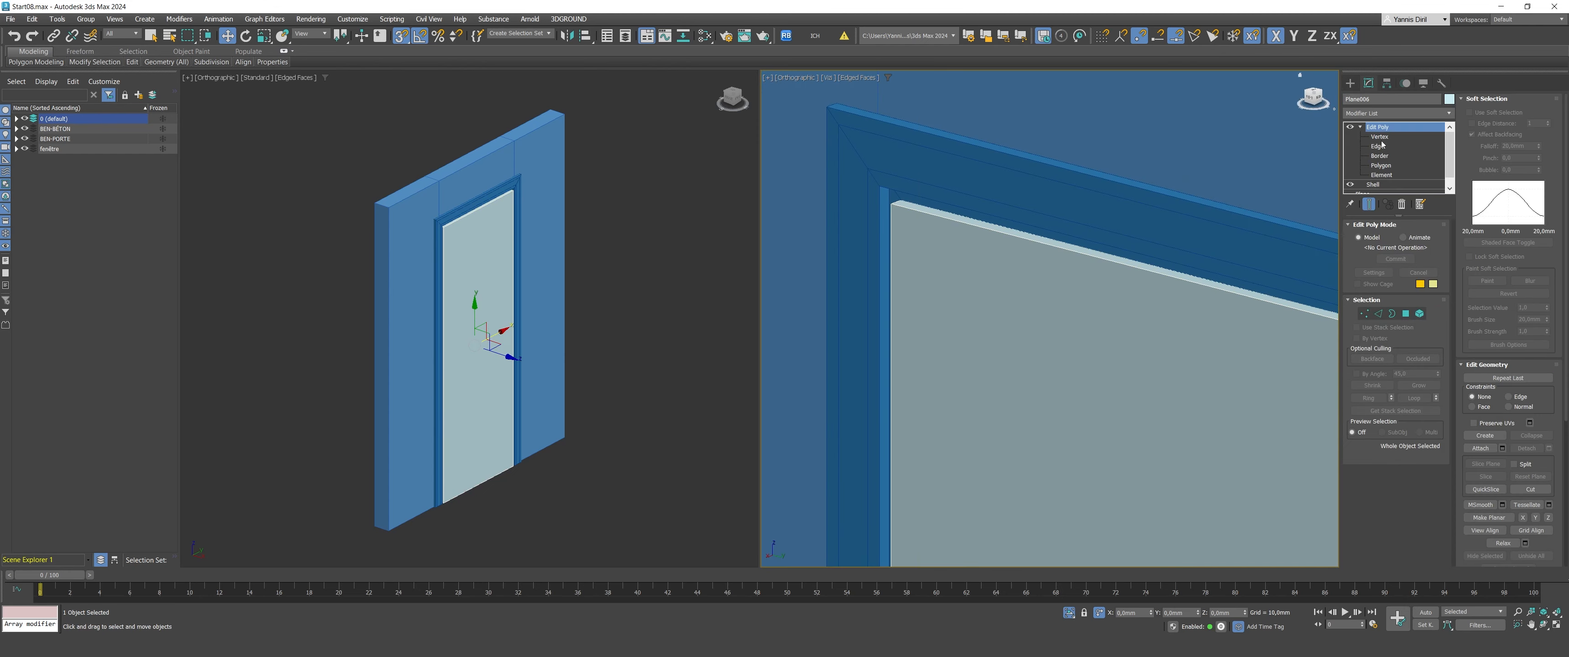
pyautogui.click(1368, 114)
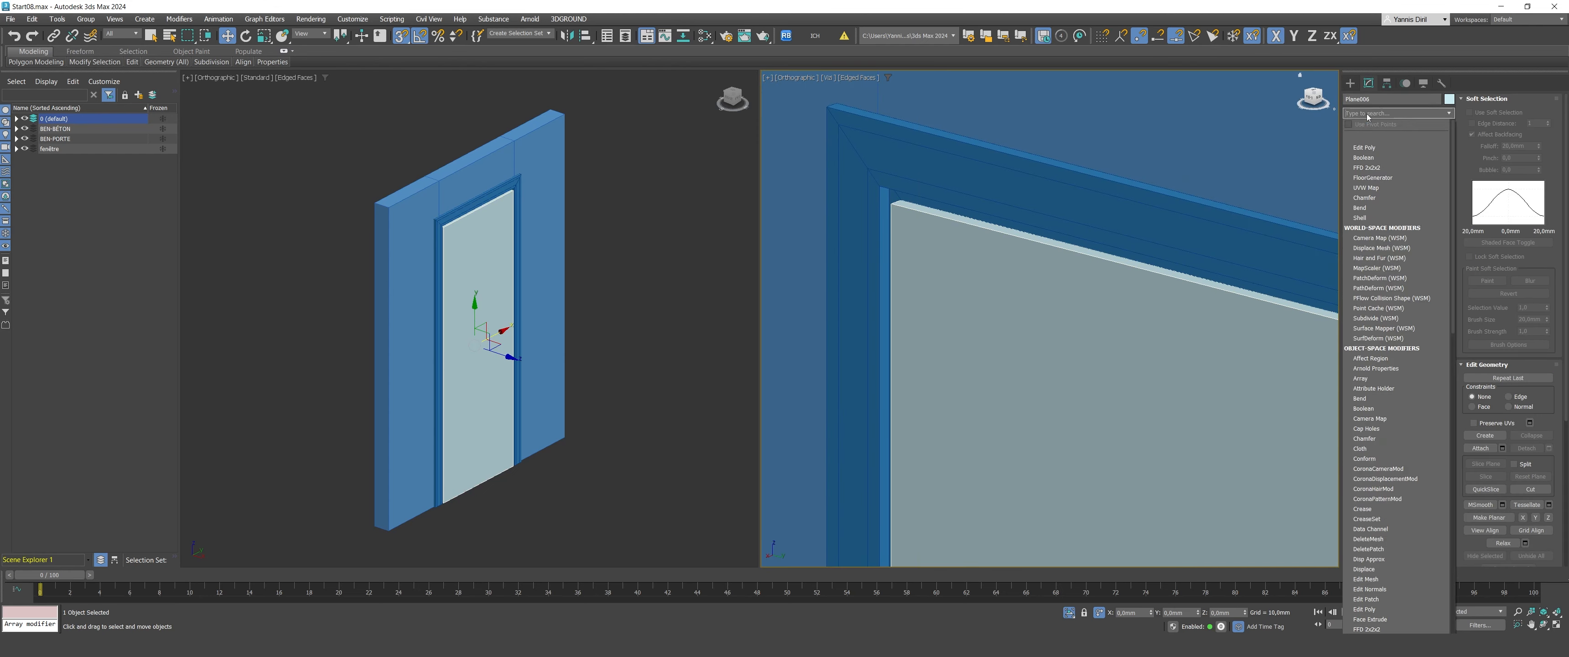
pyautogui.click(1365, 147)
pyautogui.press('4')
# Step: Select the three narrow edge polygons around the leaf's extruded front: the top and both sides
pyautogui.scroll(3, 930, 210)
pyautogui.click(928, 212)
pyautogui.keyDown('alt'); pyautogui.moveTo(925, 220); pyautogui.dragTo(999, 347, button='middle'); pyautogui.keyUp('alt')
pyautogui.keyDown('ctrl'); pyautogui.click(999, 347); pyautogui.keyUp('ctrl')
pyautogui.scroll(-4, 999, 347)
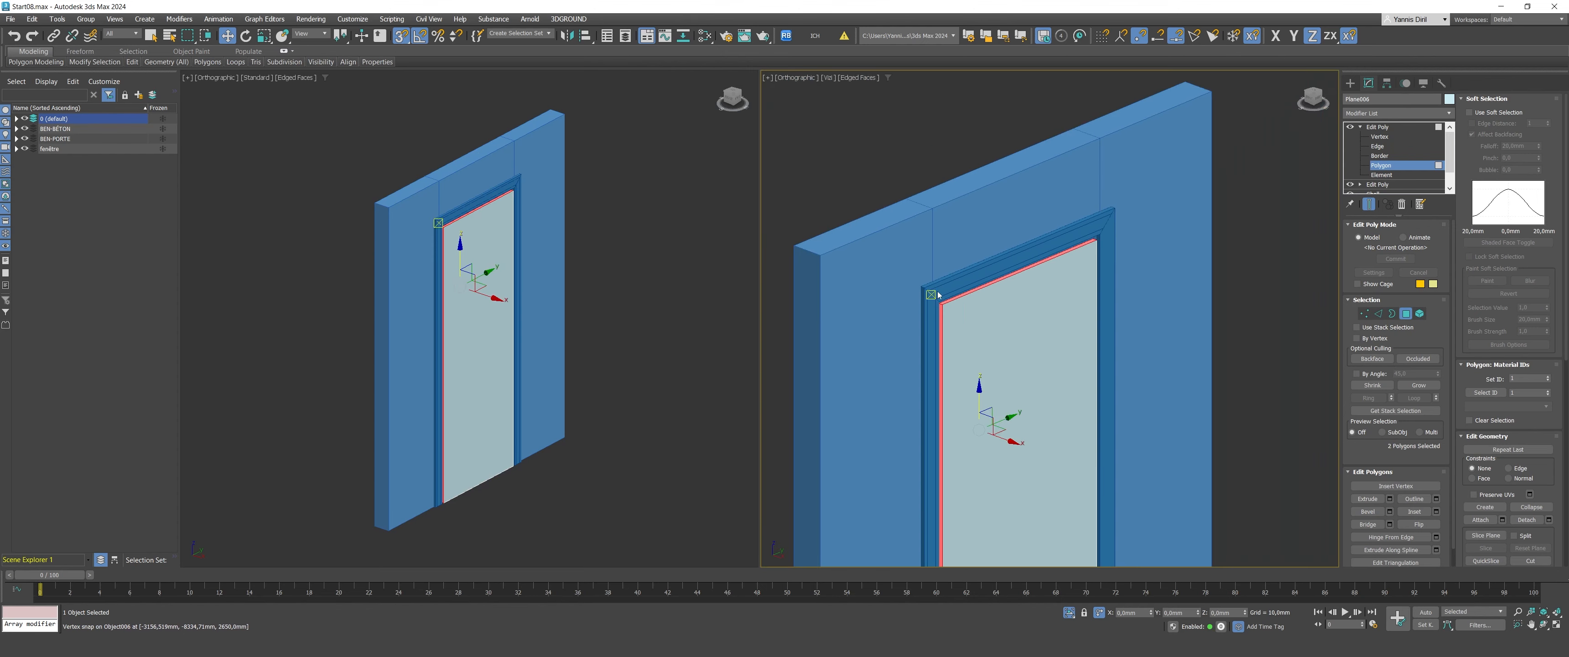
pyautogui.scroll(3, 1036, 305)
pyautogui.keyDown('alt'); pyautogui.moveTo(1035, 305); pyautogui.dragTo(1157, 304, button='middle'); pyautogui.keyUp('alt')
pyautogui.scroll(5, 1215, 304)
pyautogui.keyDown('ctrl'); pyautogui.click(1202, 318); pyautogui.keyUp('ctrl')
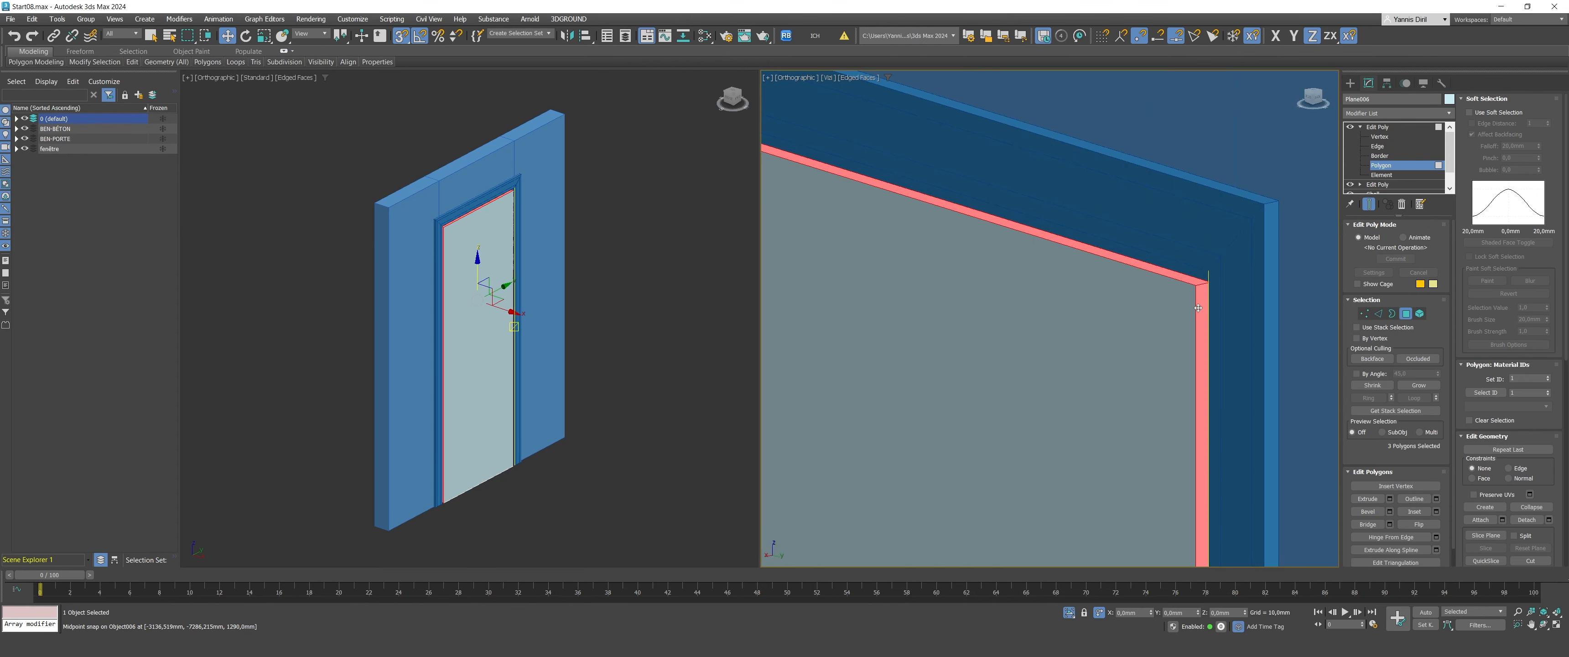
# Step: Extrude the leaf's three edge polygons by 15 mm to form an overlapping lip and leave polygon editing
pyautogui.click(1310, 100)
pyautogui.scroll(-5, 1084, 213)
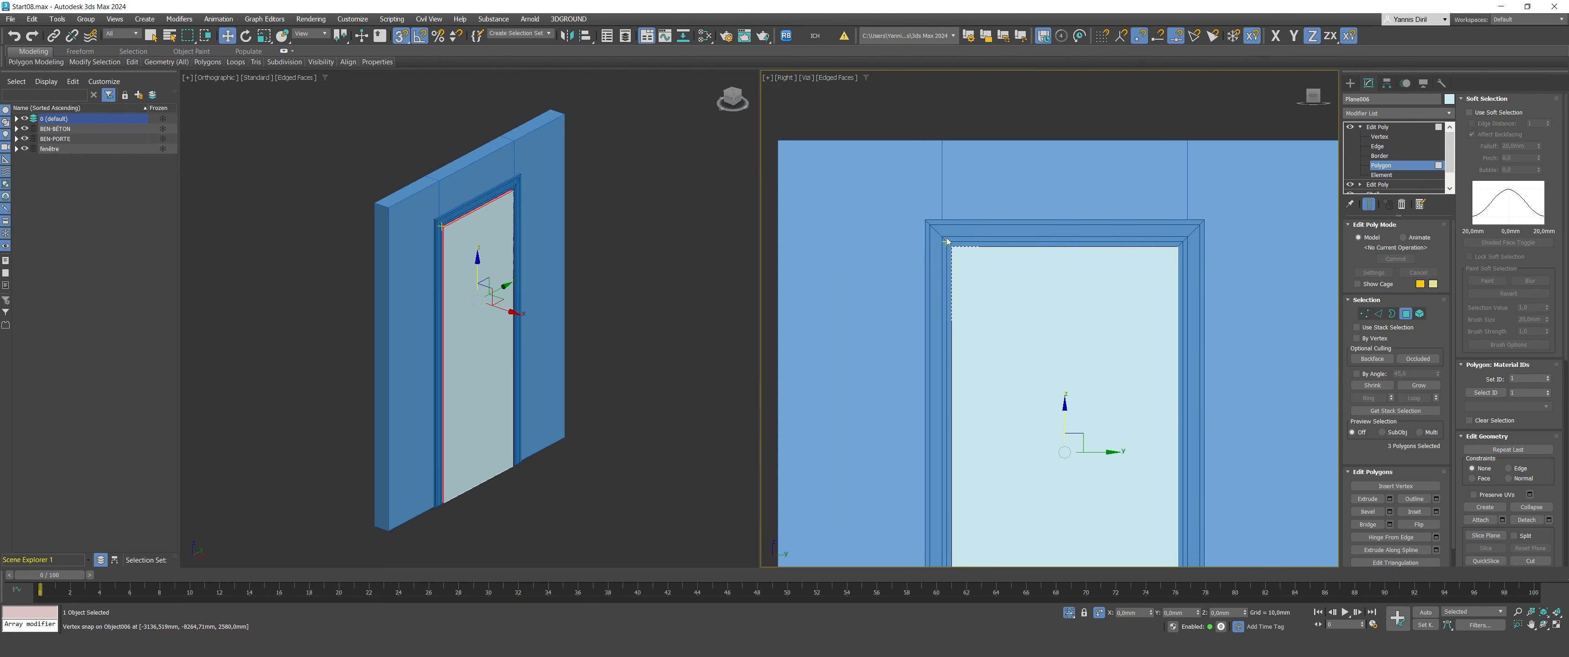
pyautogui.scroll(6, 943, 264)
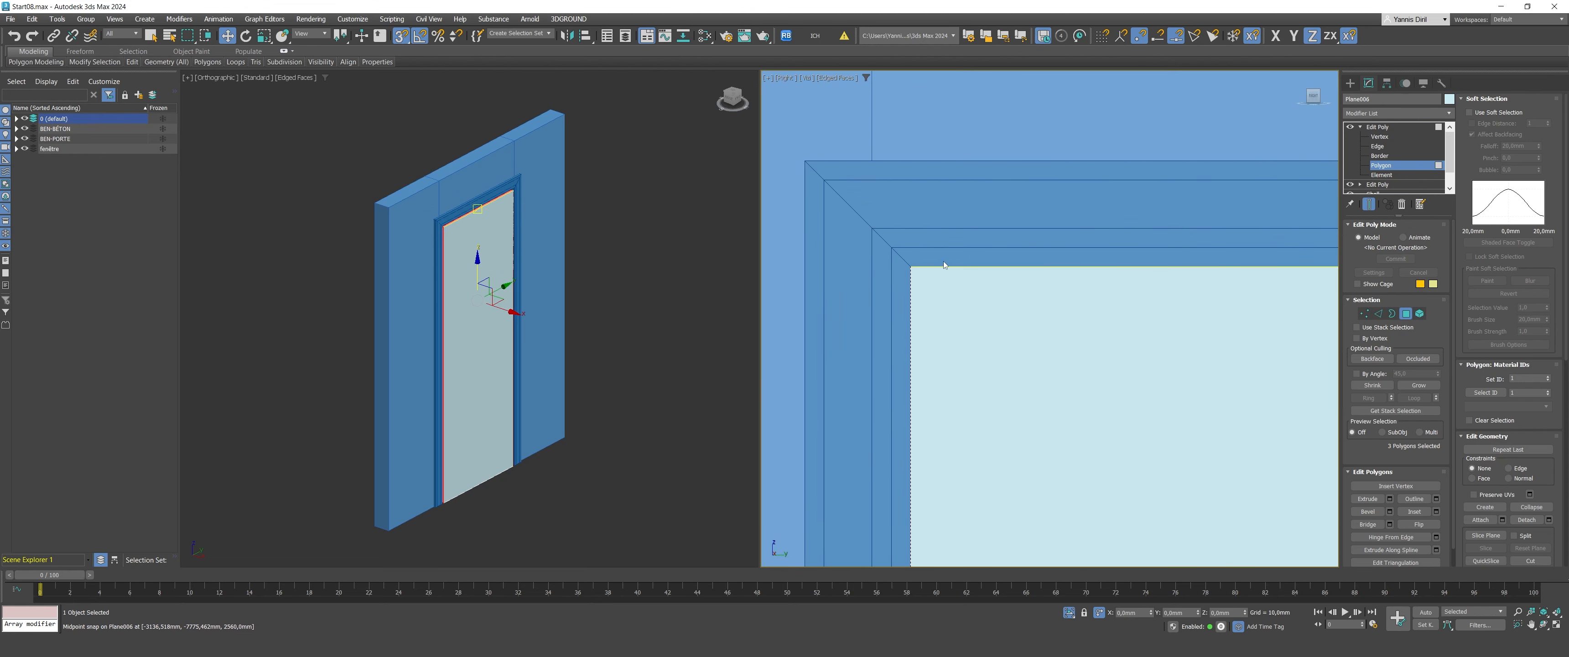
pyautogui.click(1390, 499)
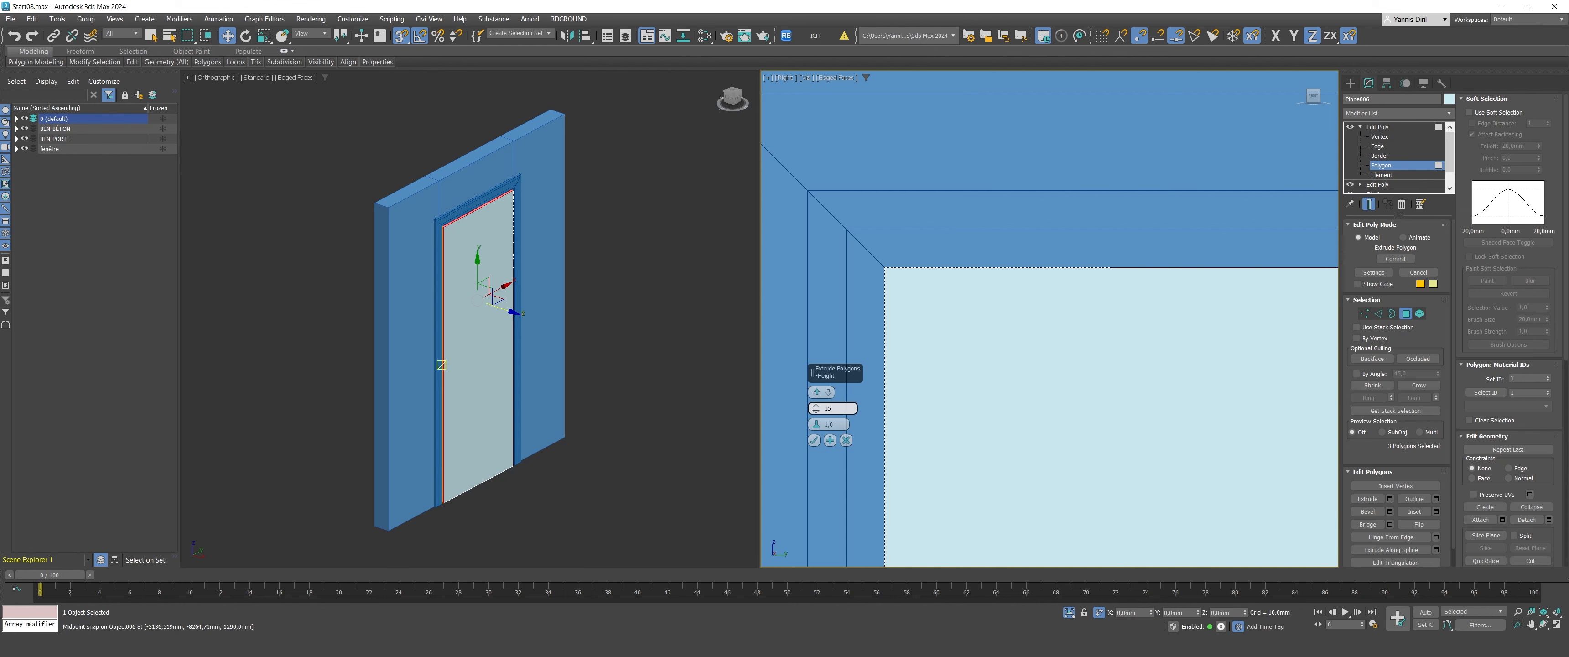
pyautogui.press('Return')
pyautogui.click(814, 440)
pyautogui.click(1375, 127)
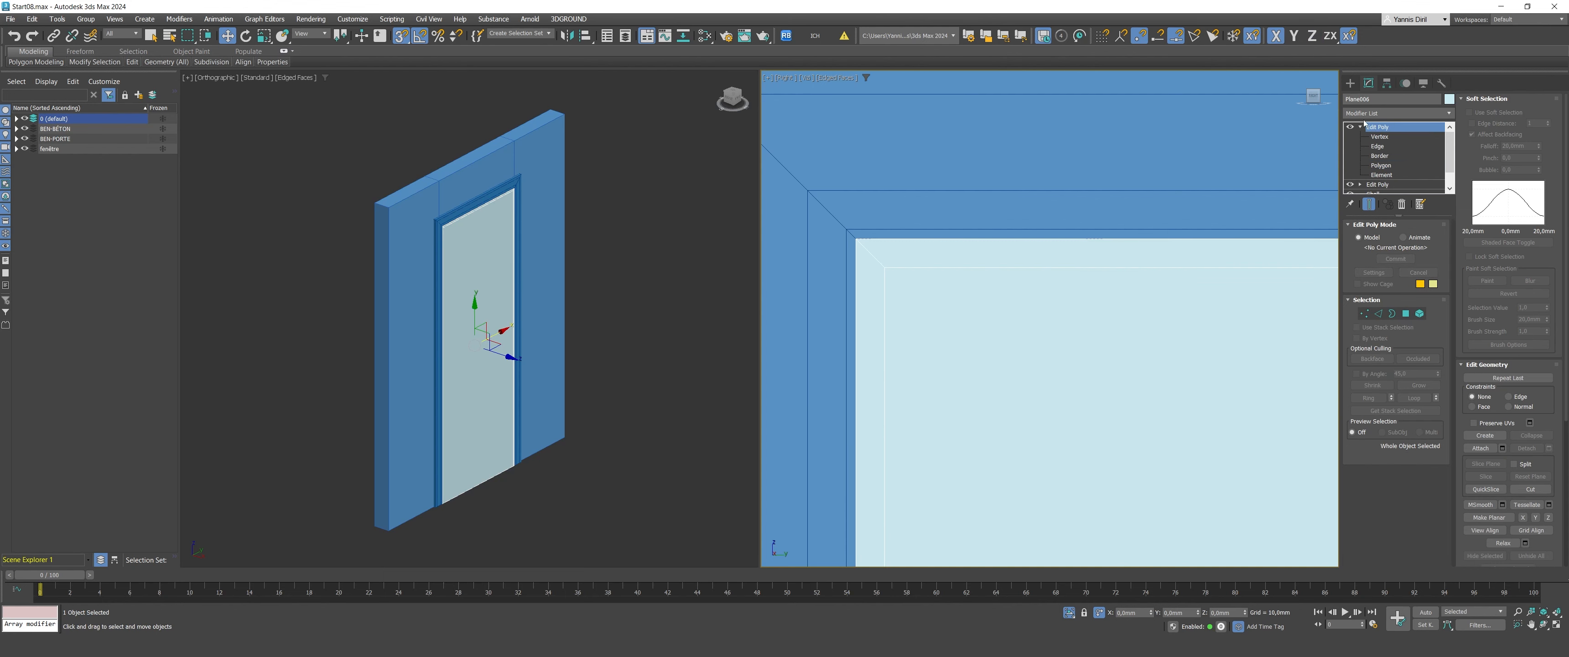
# Step: Deselect the leaf, then select the door frame and isolate it
pyautogui.press('z')
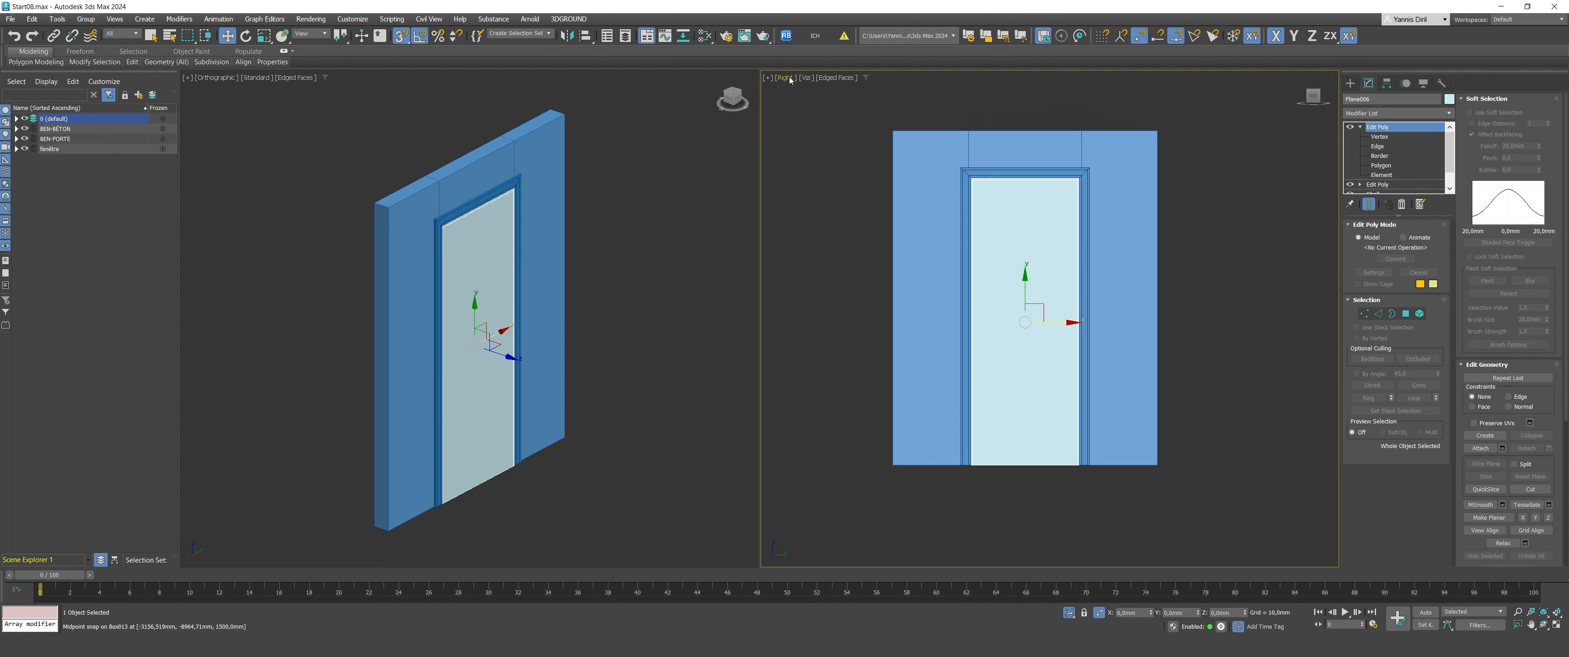
pyautogui.press('q')
pyautogui.click(870, 138)
pyautogui.scroll(5, 870, 137)
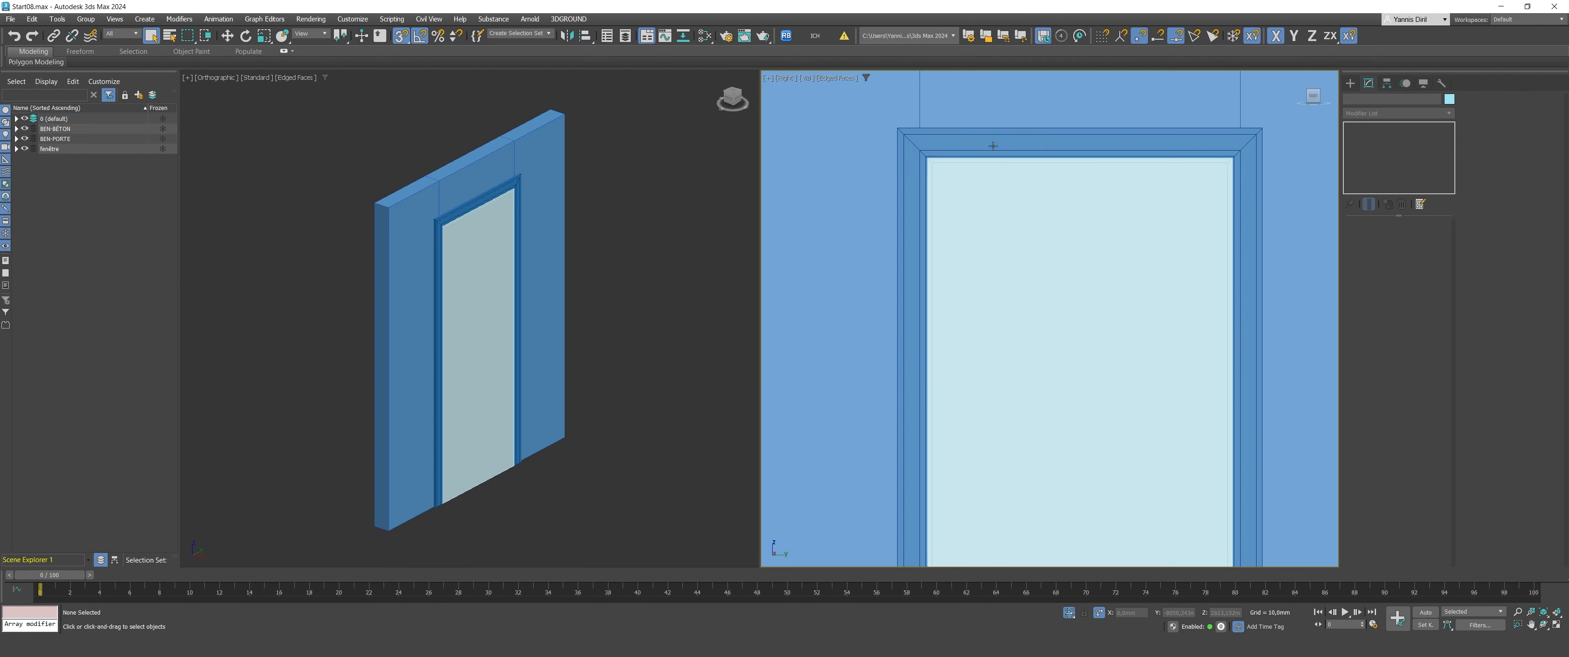
pyautogui.scroll(-5, 983, 143)
pyautogui.keyDown('alt'); pyautogui.moveTo(982, 143); pyautogui.dragTo(938, 217, button='middle'); pyautogui.keyUp('alt')
pyautogui.scroll(5, 938, 218)
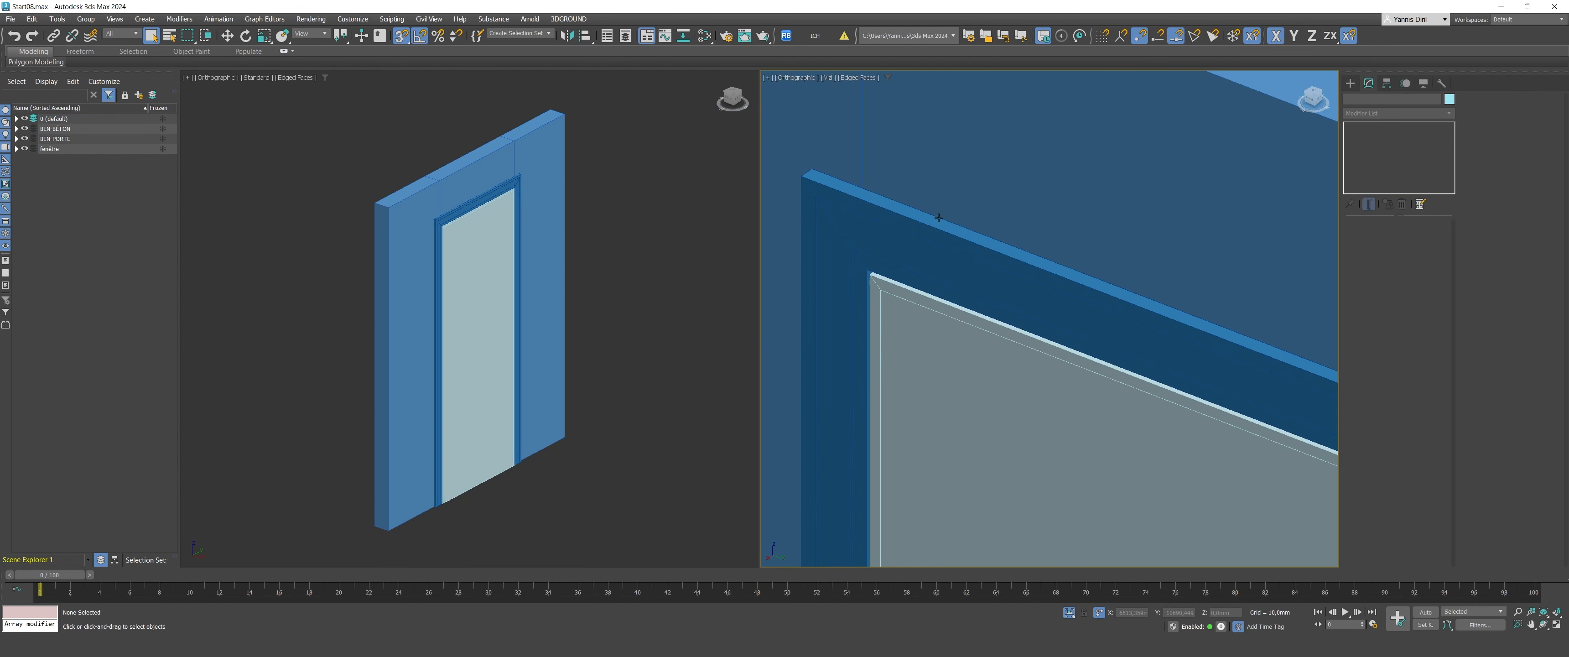
pyautogui.click(902, 233)
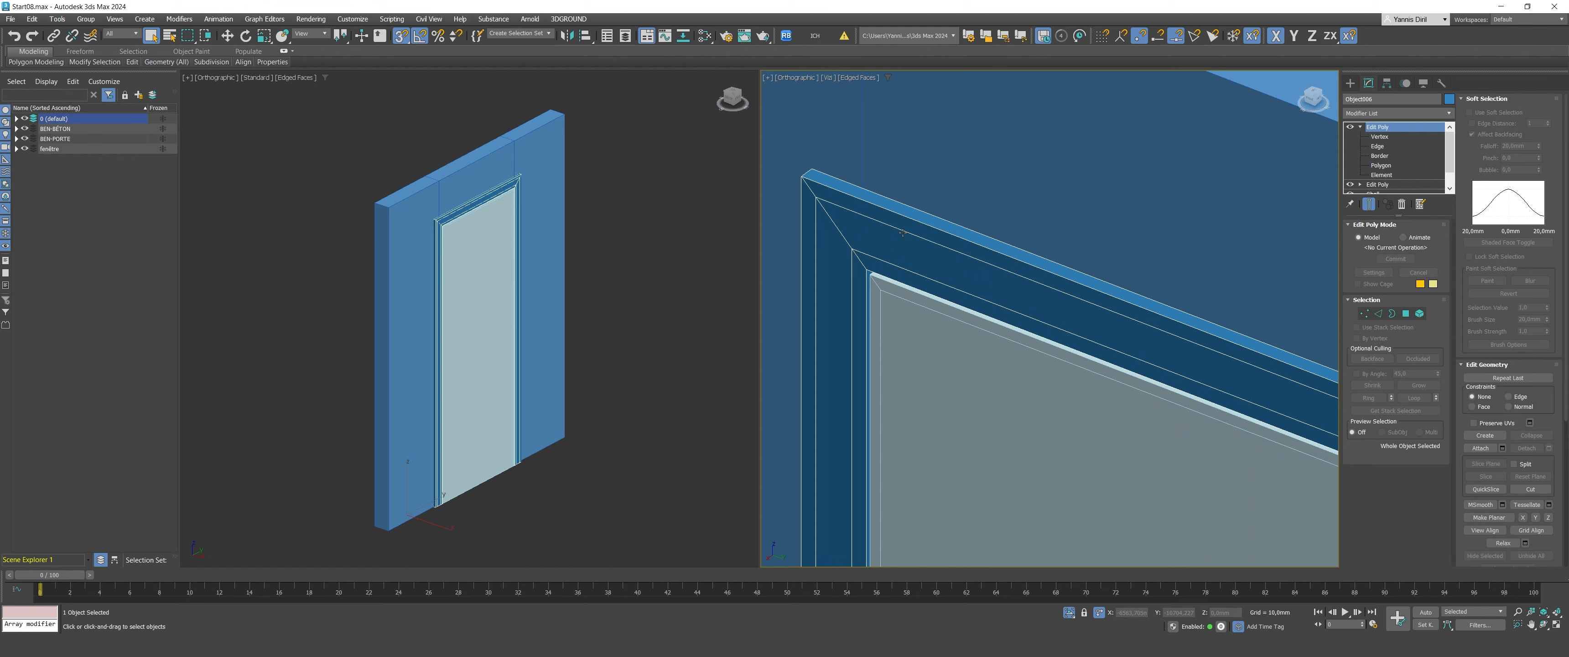
pyautogui.click(1069, 612)
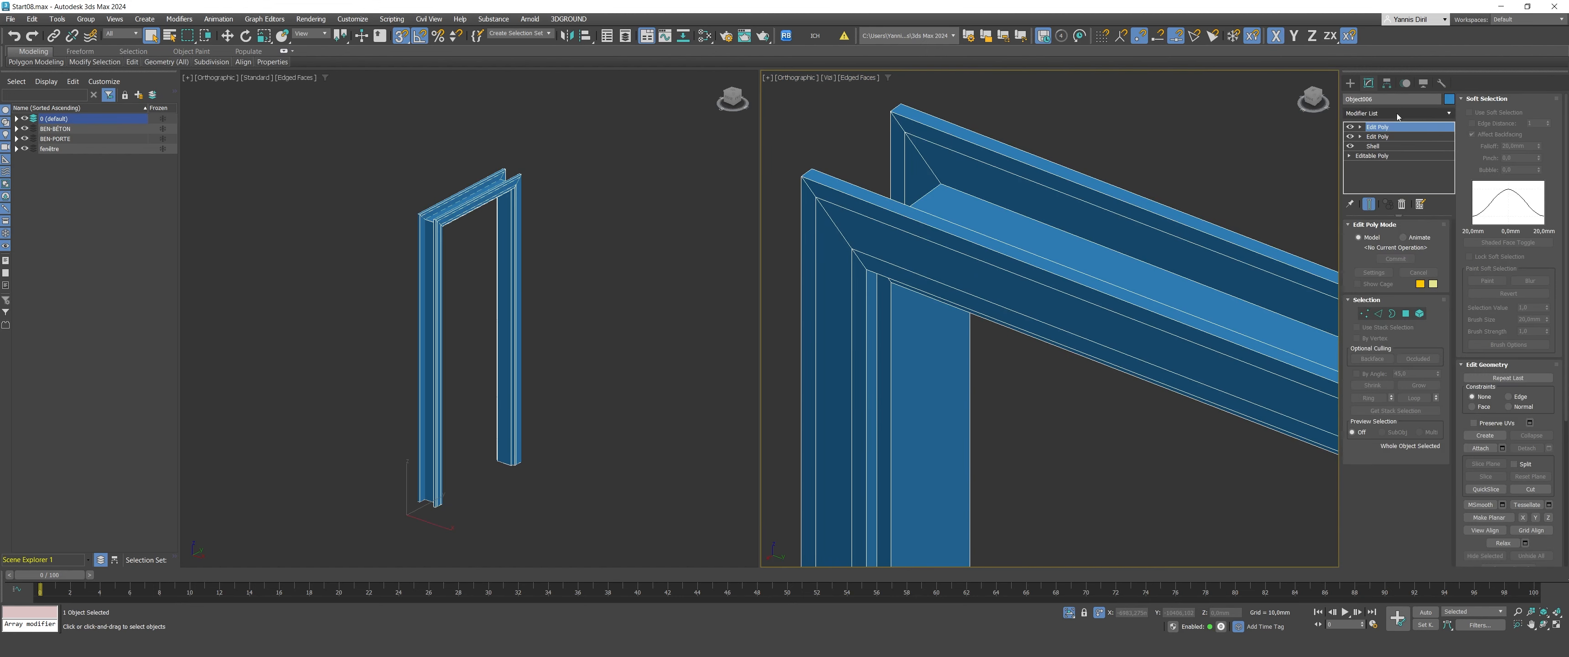
# Step: Add another Edit Poly modifier to the frame and, at edge level, loop-select the diagonal mitre edges at its corners
pyautogui.click(1392, 113)
pyautogui.click(1377, 148)
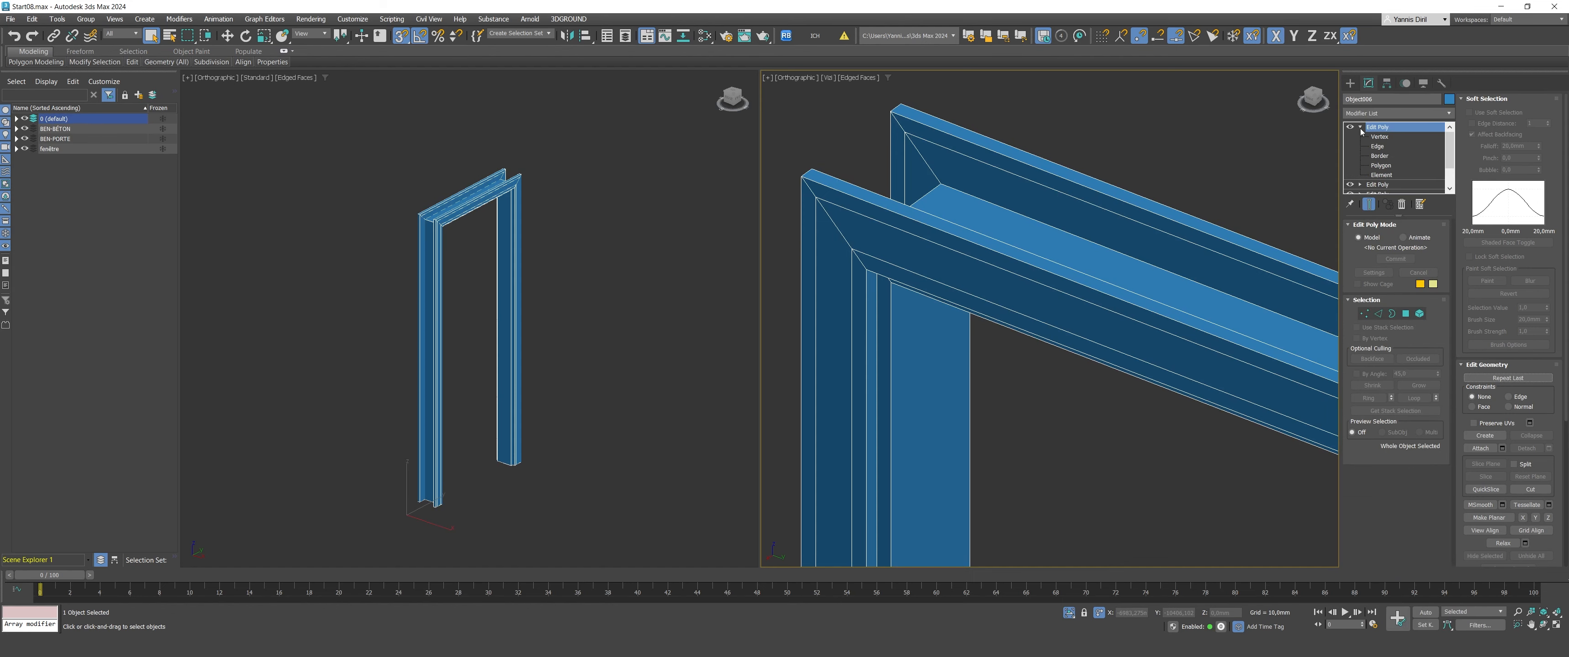
pyautogui.click(1378, 147)
pyautogui.scroll(-3, 1035, 305)
pyautogui.scroll(4, 1111, 237)
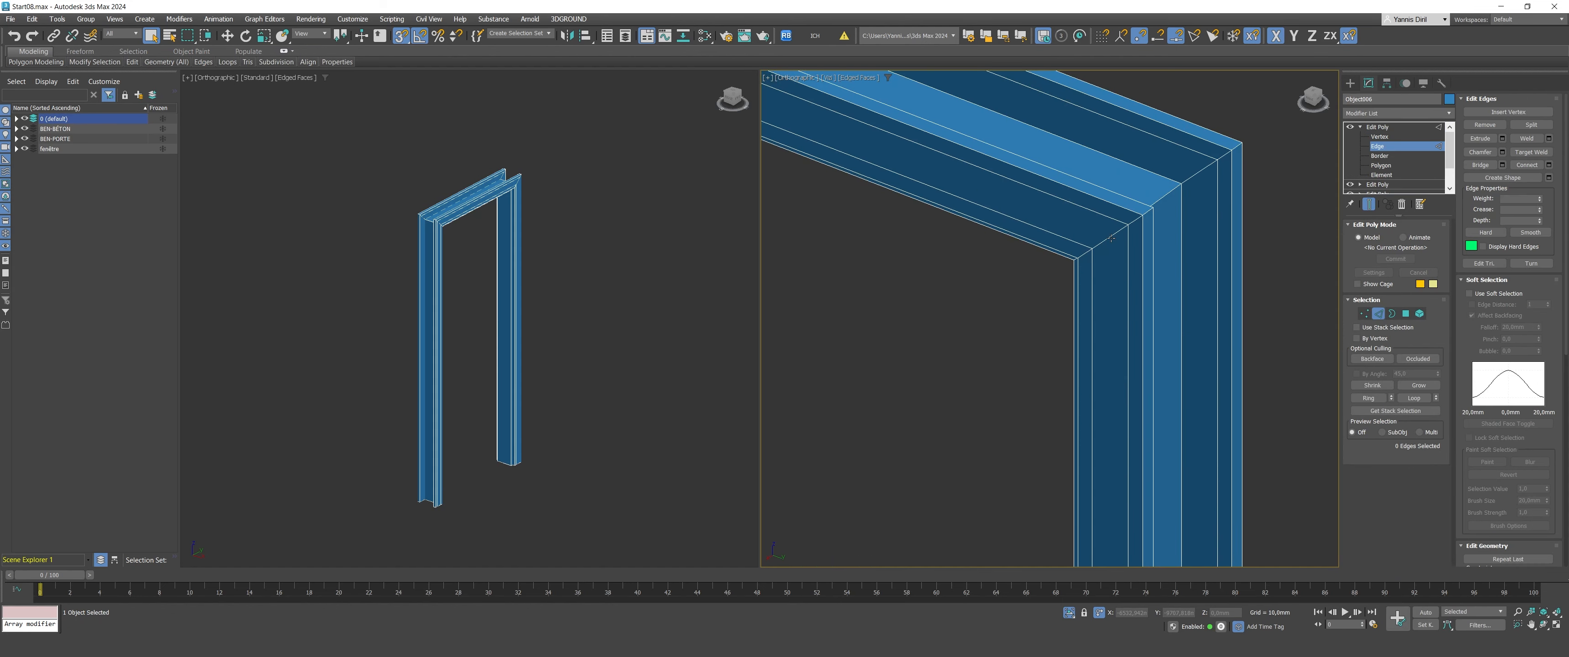
pyautogui.scroll(-2, 1121, 230)
pyautogui.scroll(2, 795, 109)
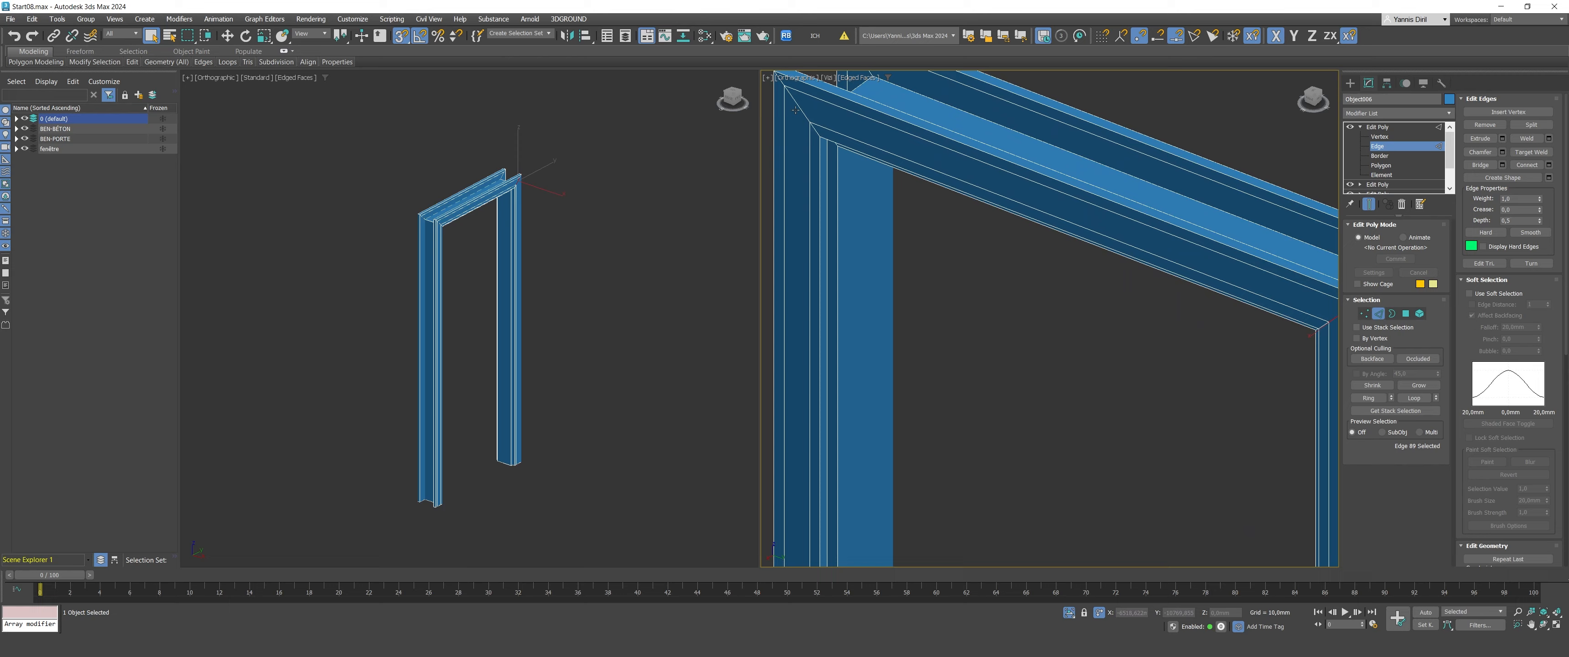
pyautogui.scroll(-1, 797, 109)
pyautogui.click(1420, 401)
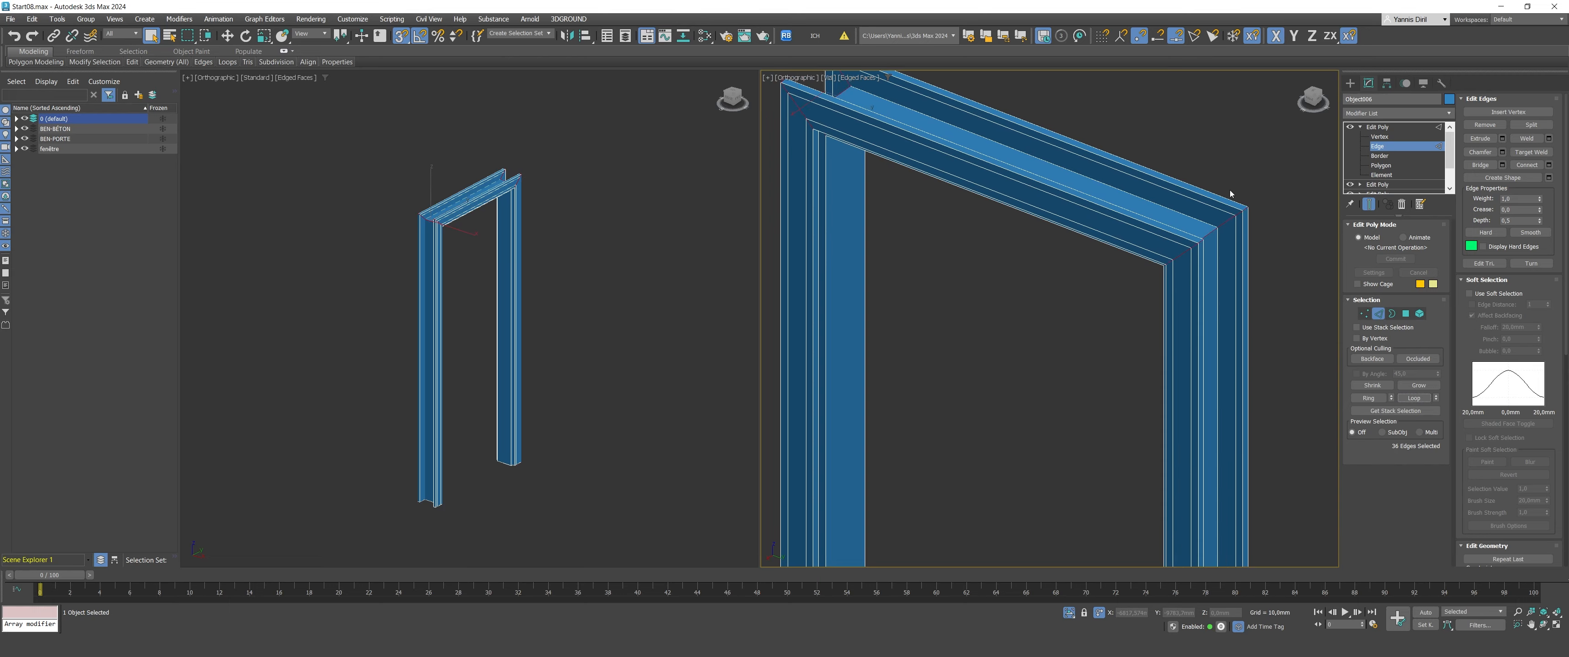
# Step: Extrude the selected mitre edges at the frame corners with a height of -5 mm and a width of 2 mm
pyautogui.scroll(2, 1233, 194)
pyautogui.scroll(-3, 1233, 194)
pyautogui.keyDown('alt'); pyautogui.moveTo(1246, 204); pyautogui.dragTo(1273, 241, button='middle'); pyautogui.keyUp('alt')
pyautogui.scroll(-2, 1300, 233)
pyautogui.click(1315, 103)
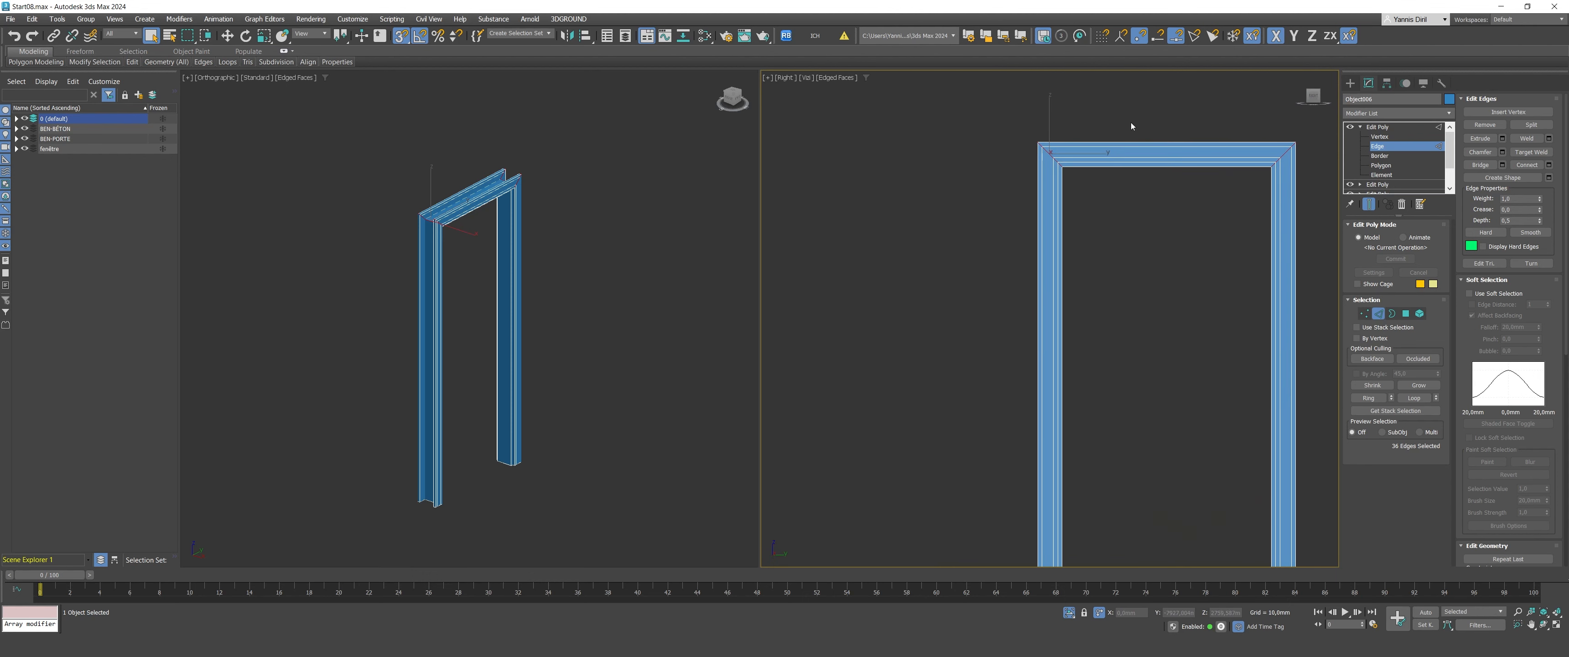
pyautogui.keyDown('alt'); pyautogui.moveTo(1132, 125); pyautogui.dragTo(1072, 163, button='middle'); pyautogui.keyUp('alt')
pyautogui.scroll(4, 1037, 159)
pyautogui.scroll(5, 1037, 160)
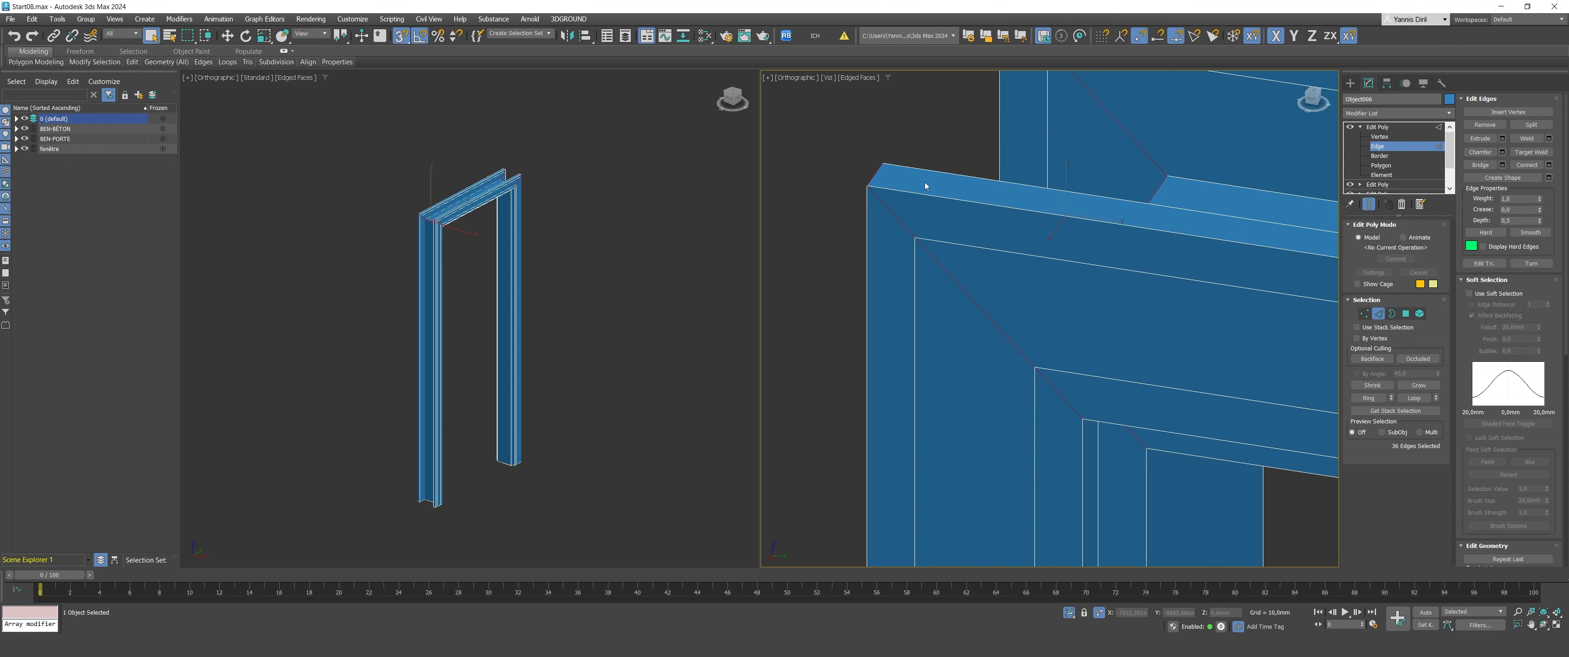
pyautogui.click(1503, 144)
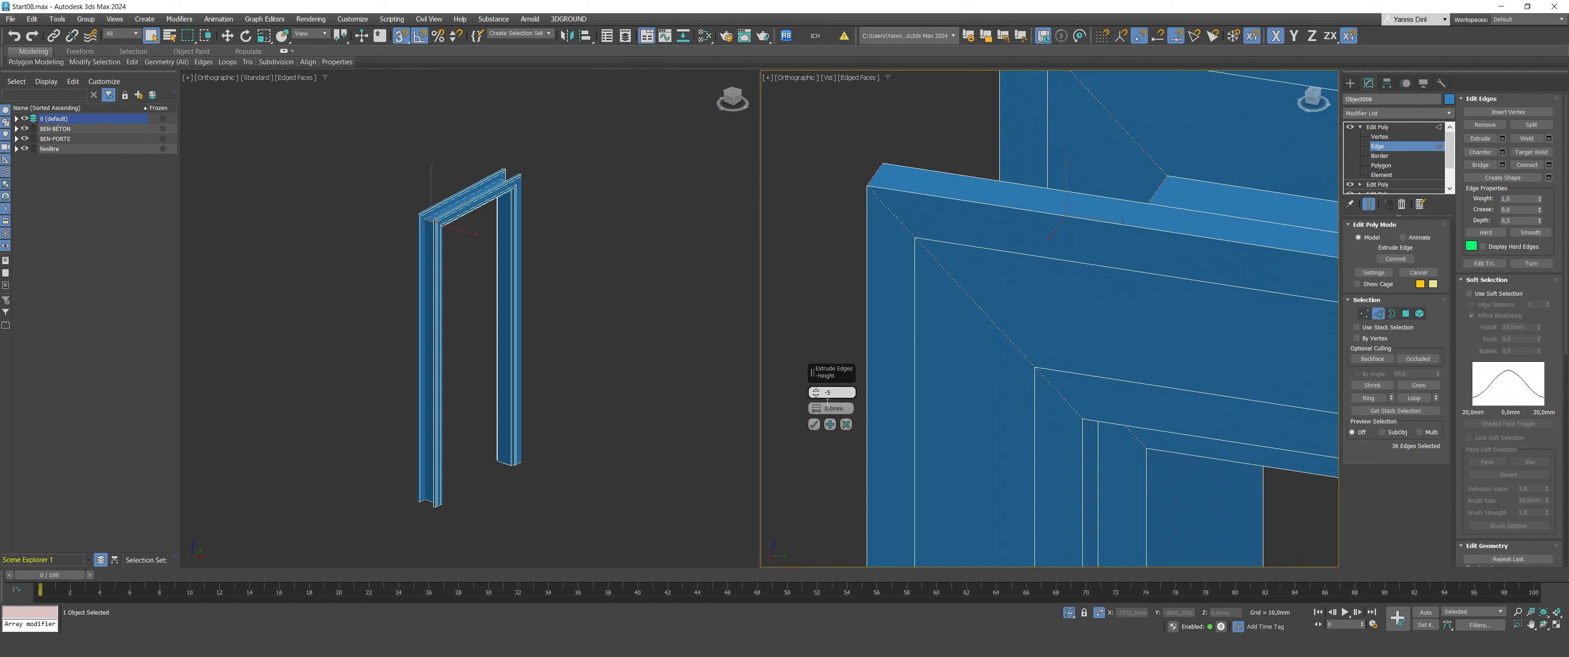
pyautogui.press('Return')
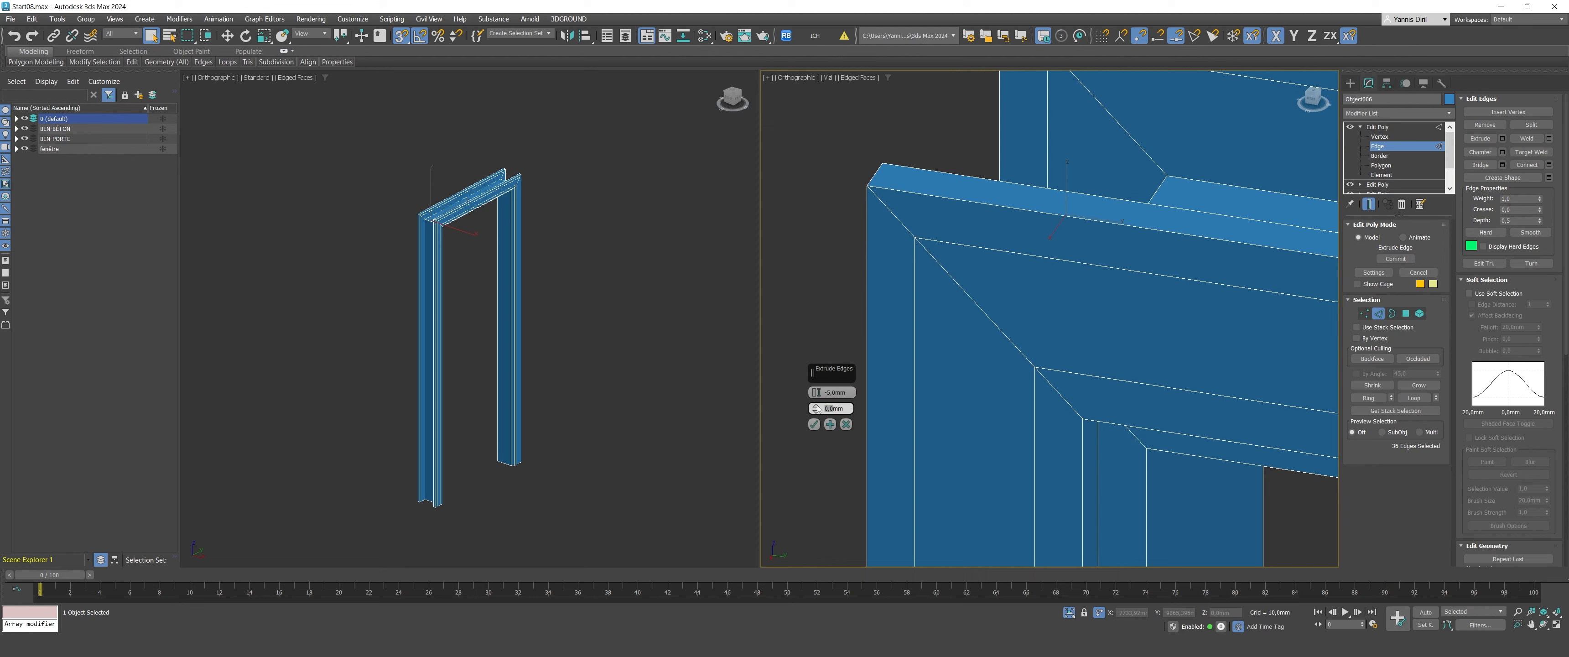
pyautogui.click(827, 408)
pyautogui.write('2mm')
pyautogui.press('Return')
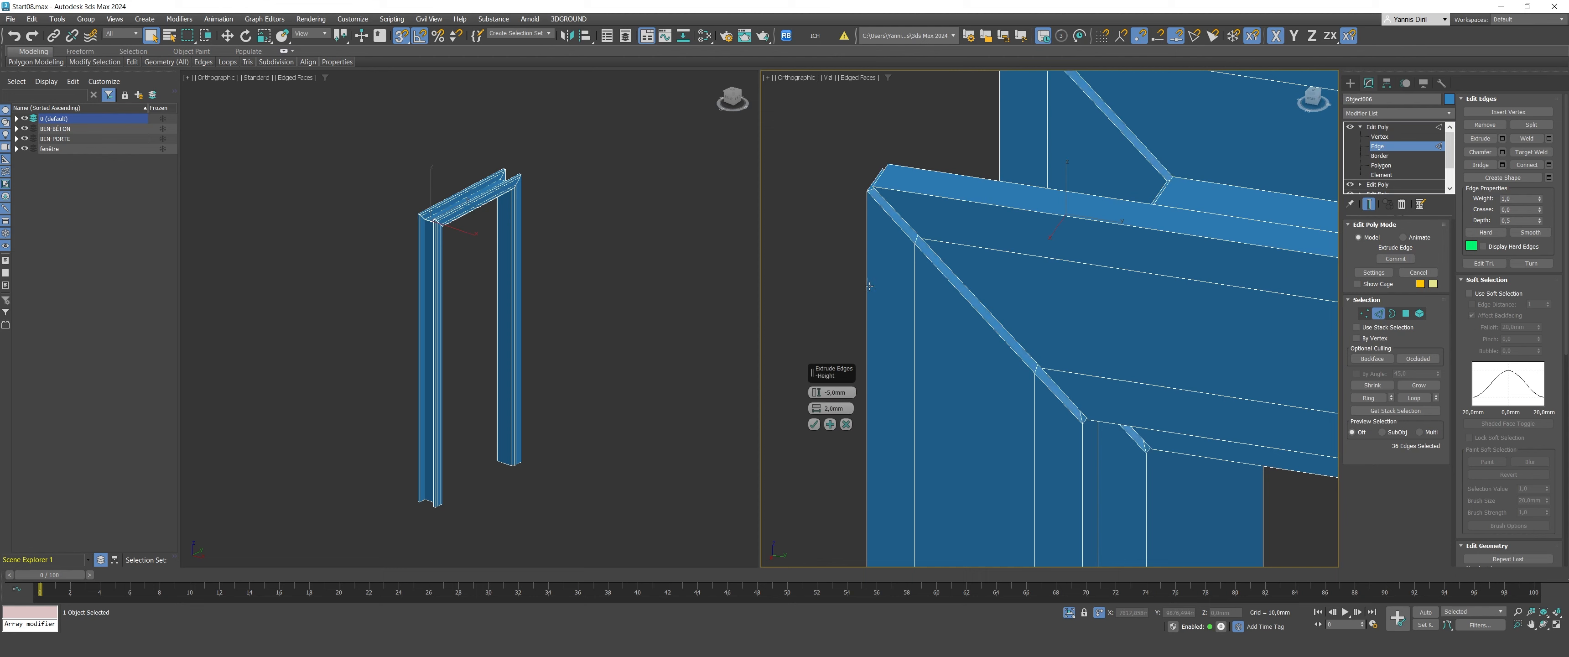
pyautogui.click(814, 424)
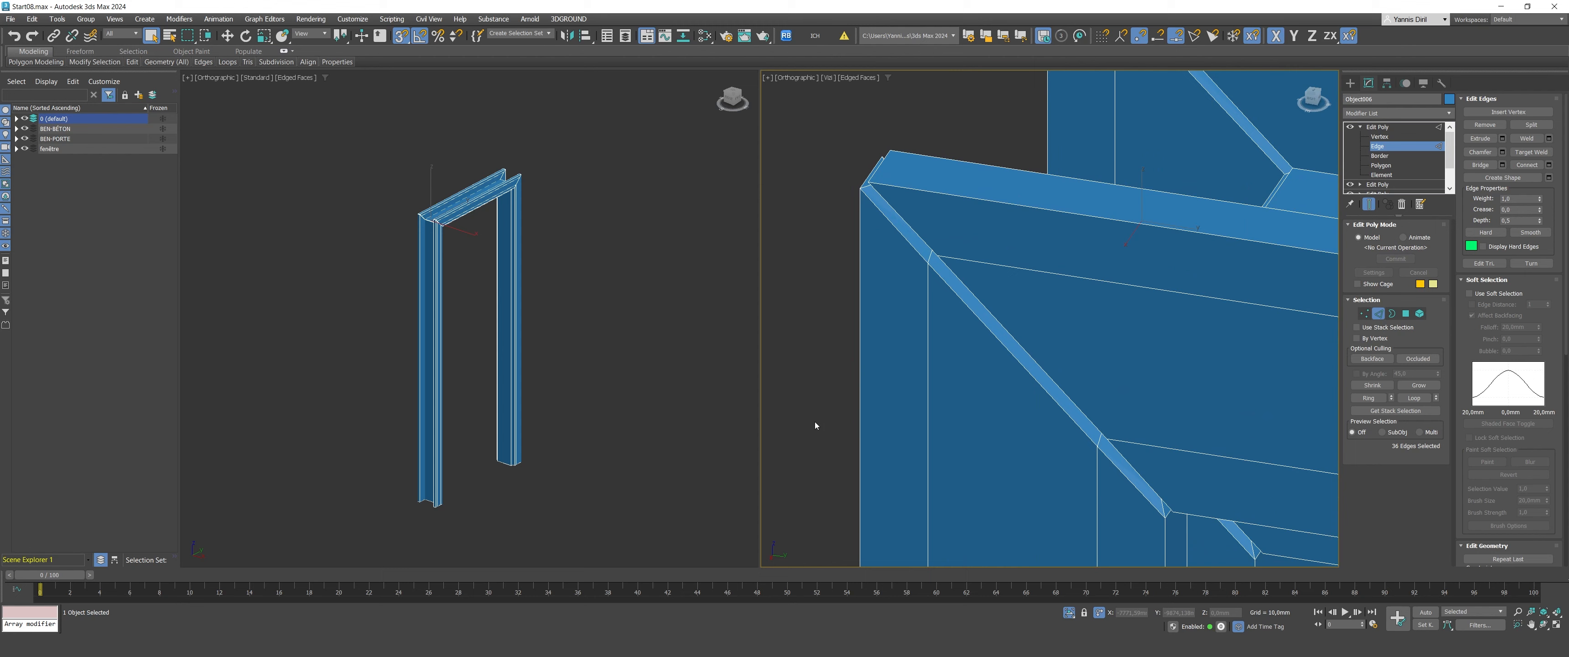
# Step: Leave edge editing and examine the mitre grooves at the frame corners, including in a straight-on view
pyautogui.scroll(-10, 925, 239)
pyautogui.scroll(10, 1195, 312)
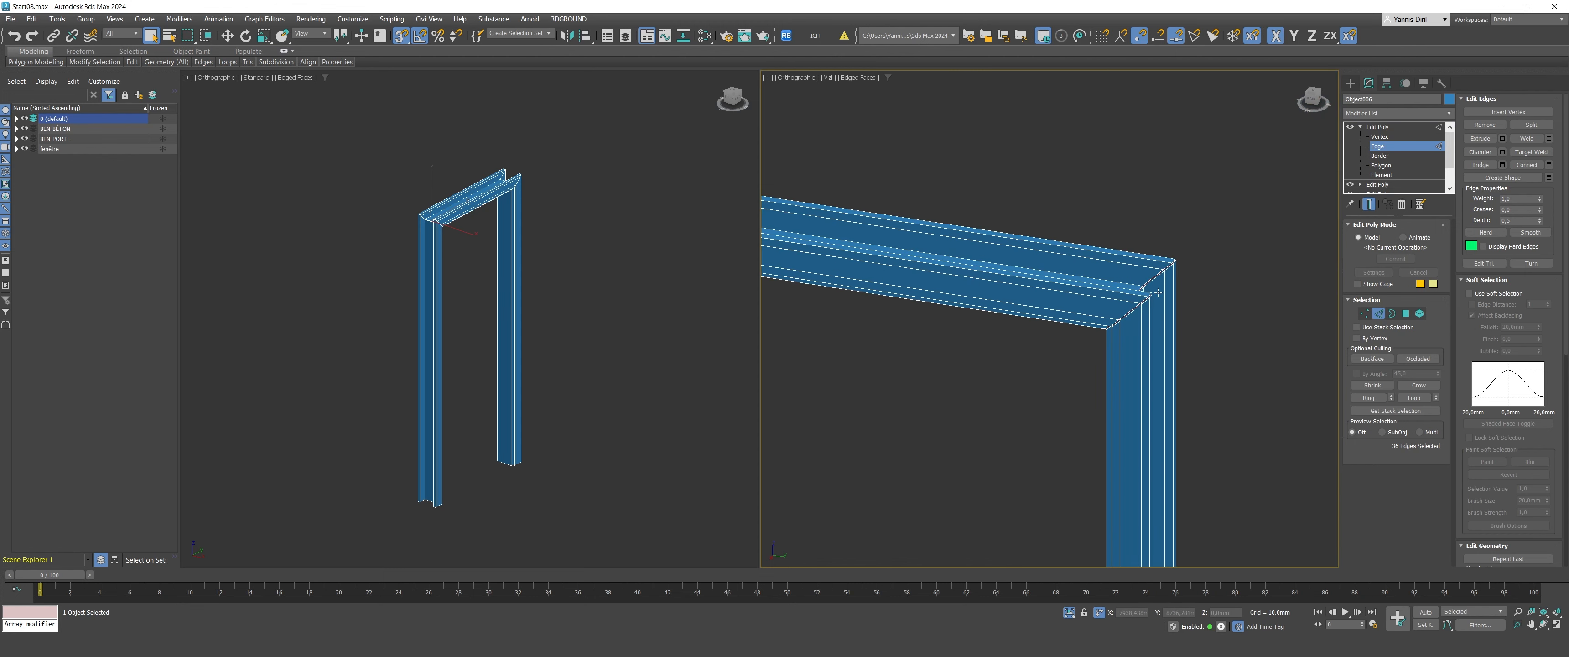
pyautogui.scroll(-3, 1232, 186)
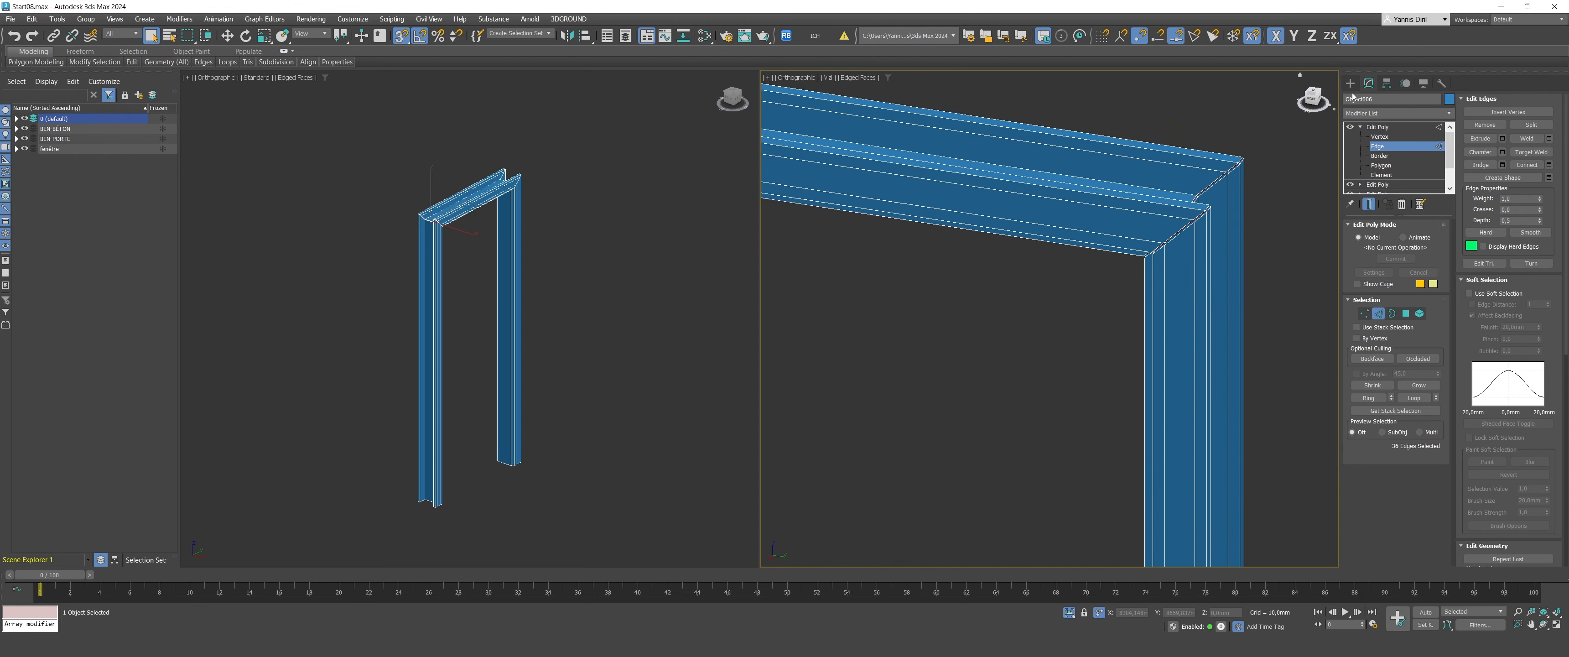
pyautogui.click(1386, 128)
pyautogui.click(1312, 98)
pyautogui.scroll(5, 1215, 290)
pyautogui.click(1215, 291)
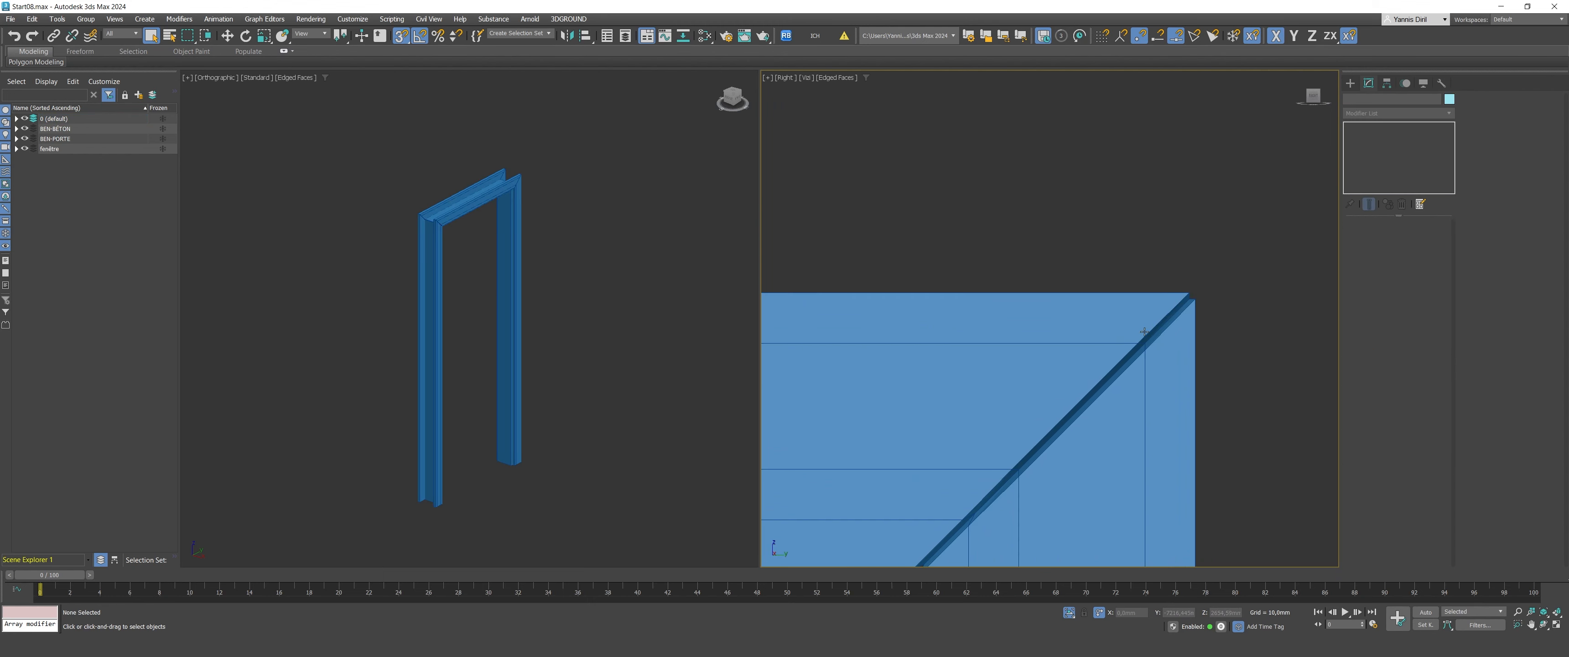
pyautogui.click(1144, 332)
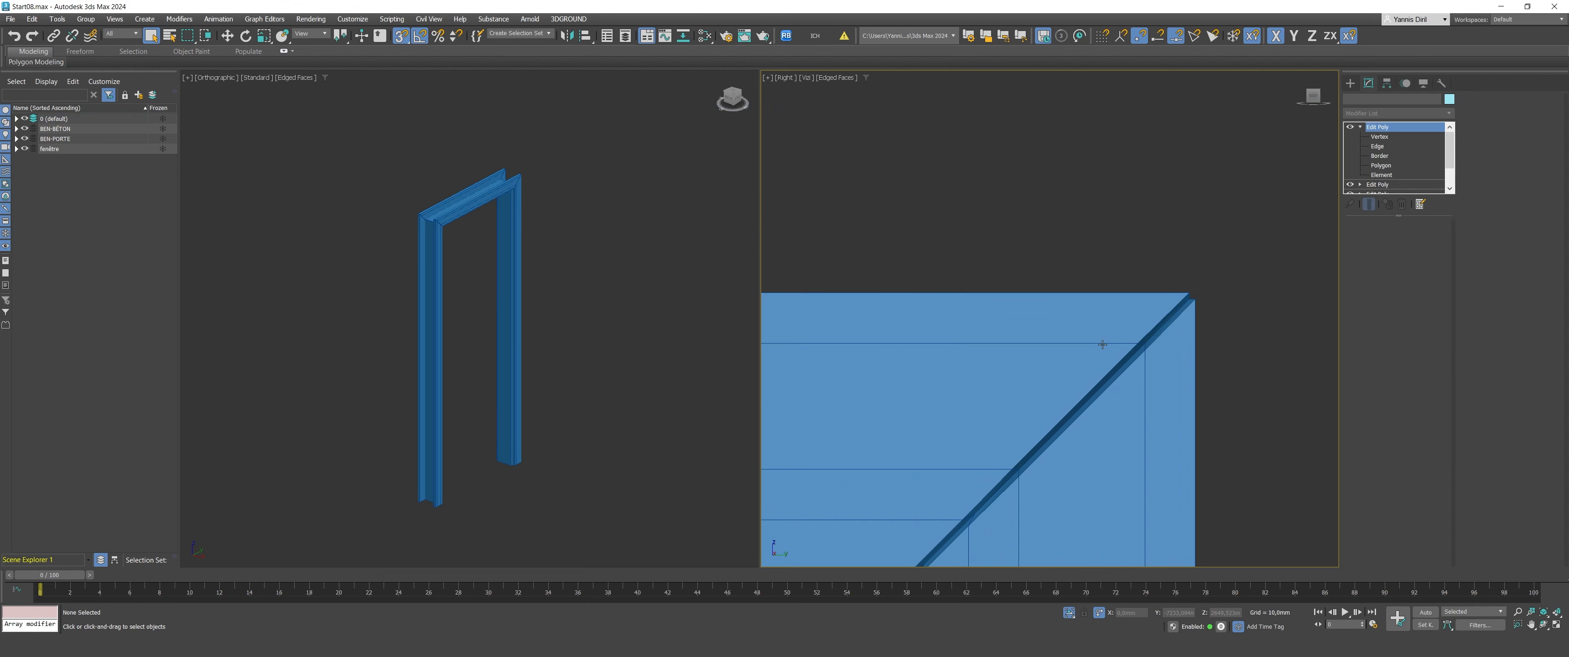
# Step: At edge level of the frame's Edit Poly, select the outer casing profile edges along the top and both sides
pyautogui.click(1360, 126)
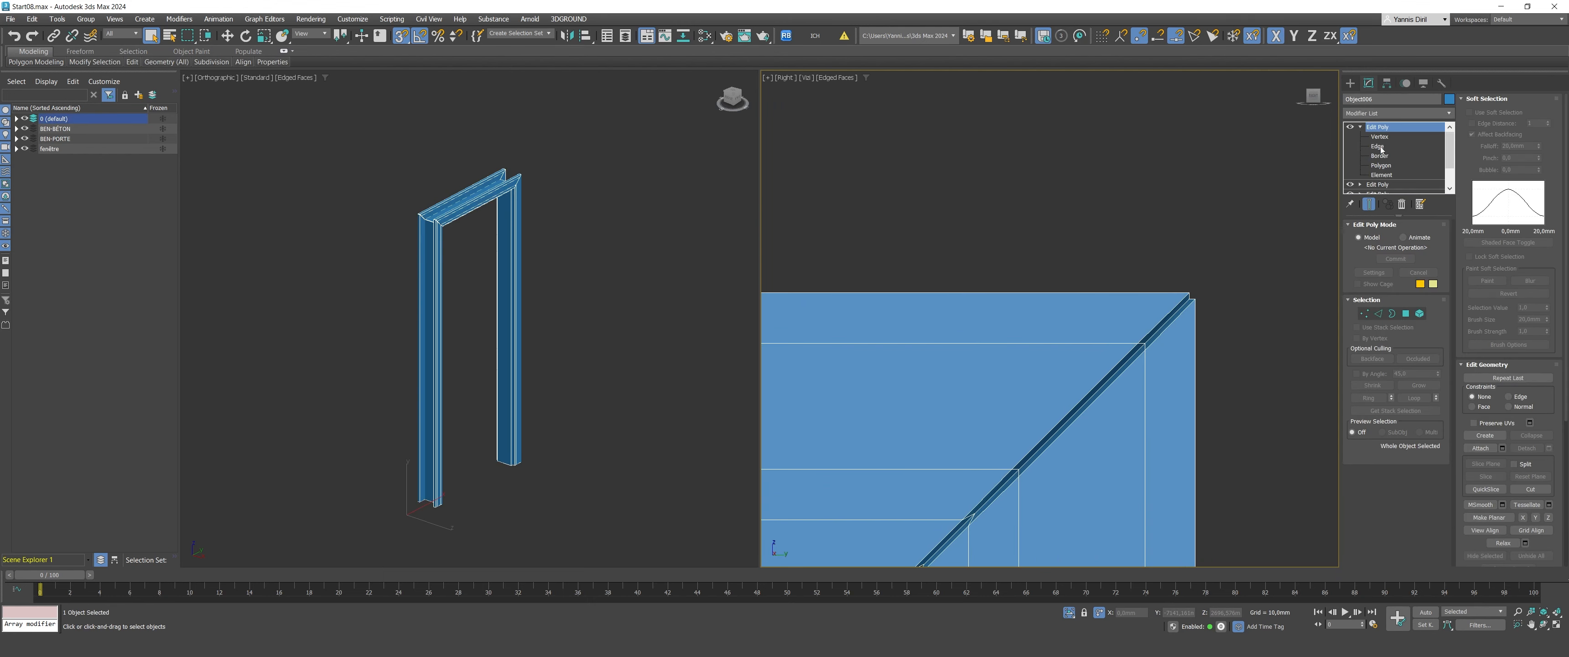
pyautogui.click(1378, 147)
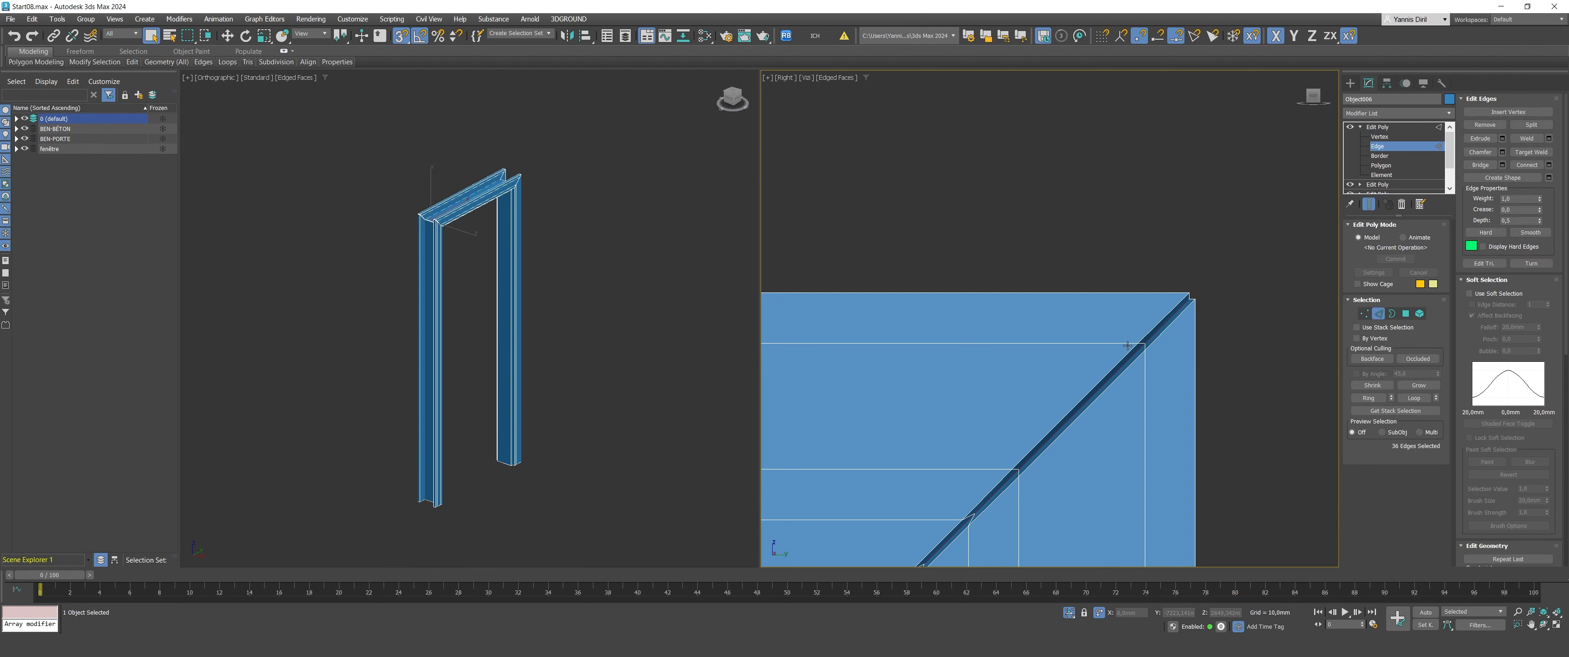
pyautogui.click(1129, 345)
pyautogui.keyDown('ctrl'); pyautogui.click(1147, 362); pyautogui.keyUp('ctrl')
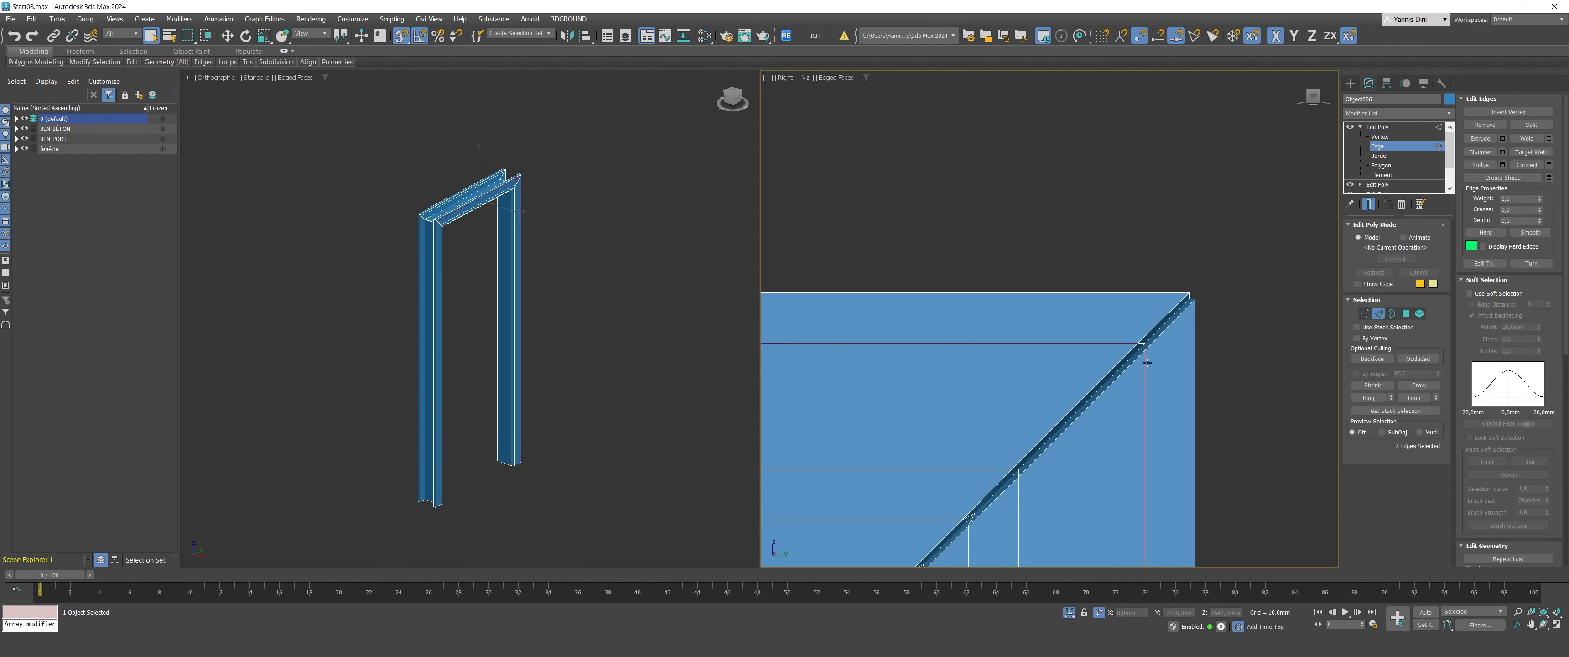
pyautogui.scroll(-5, 1226, 341)
pyautogui.scroll(5, 1036, 349)
pyautogui.scroll(3, 1036, 349)
pyautogui.keyDown('ctrl'); pyautogui.click(1031, 347); pyautogui.keyUp('ctrl')
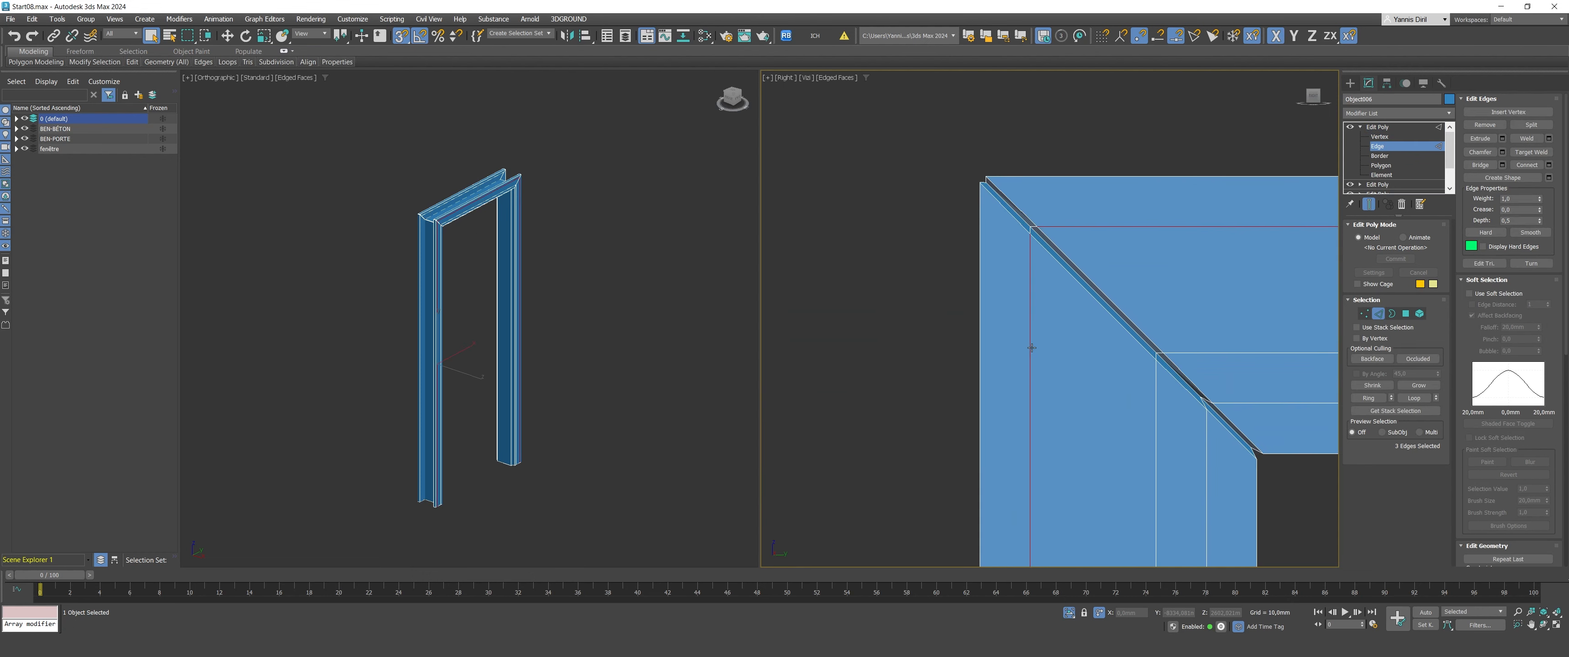
# Step: Add the next inner casing profile edges along the top and both sides to the edge selection
pyautogui.keyDown('ctrl'); pyautogui.click(1154, 380); pyautogui.keyUp('ctrl')
pyautogui.keyDown('ctrl'); pyautogui.click(1182, 354); pyautogui.keyUp('ctrl')
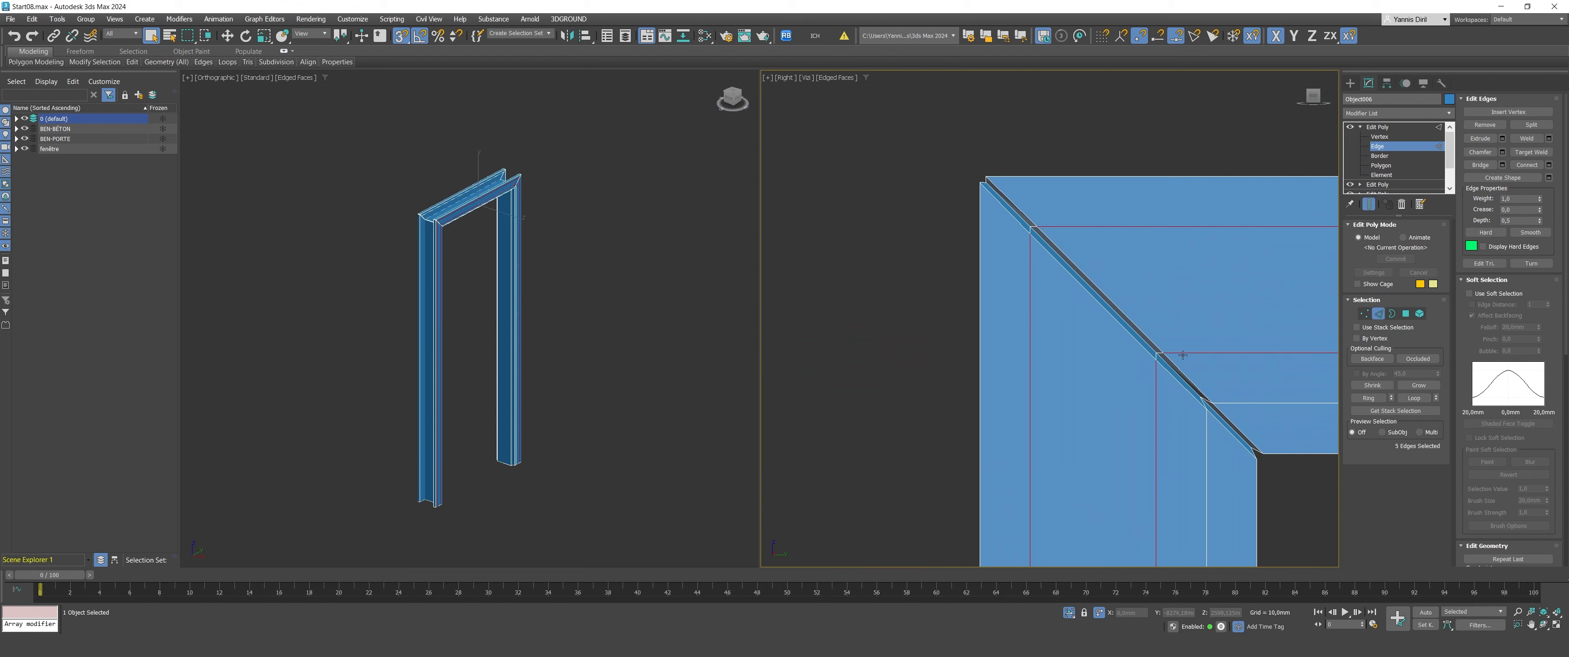
pyautogui.scroll(-5, 868, 314)
pyautogui.scroll(3, 1292, 316)
pyautogui.scroll(3, 1291, 317)
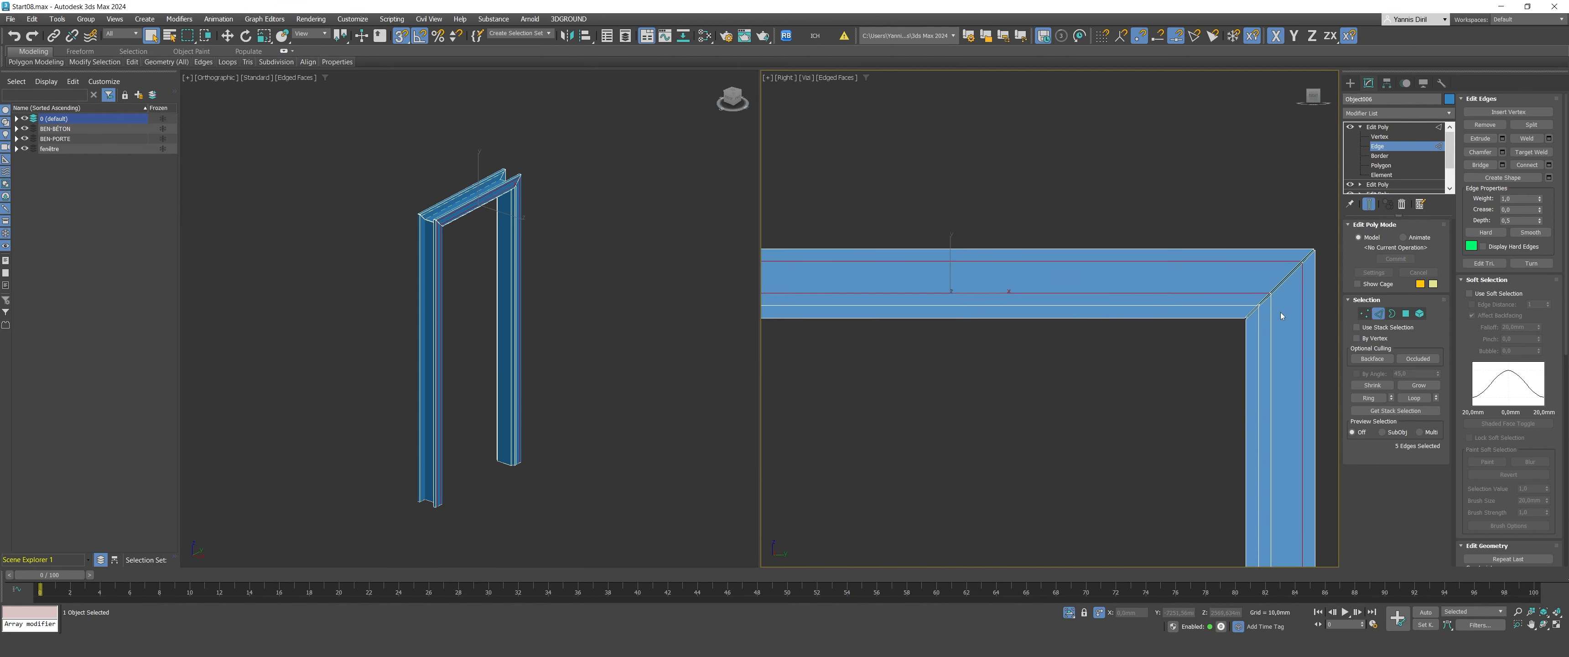
pyautogui.keyDown('ctrl'); pyautogui.click(1268, 313); pyautogui.keyUp('ctrl')
pyautogui.scroll(-3, 1268, 314)
pyautogui.scroll(3, 1268, 314)
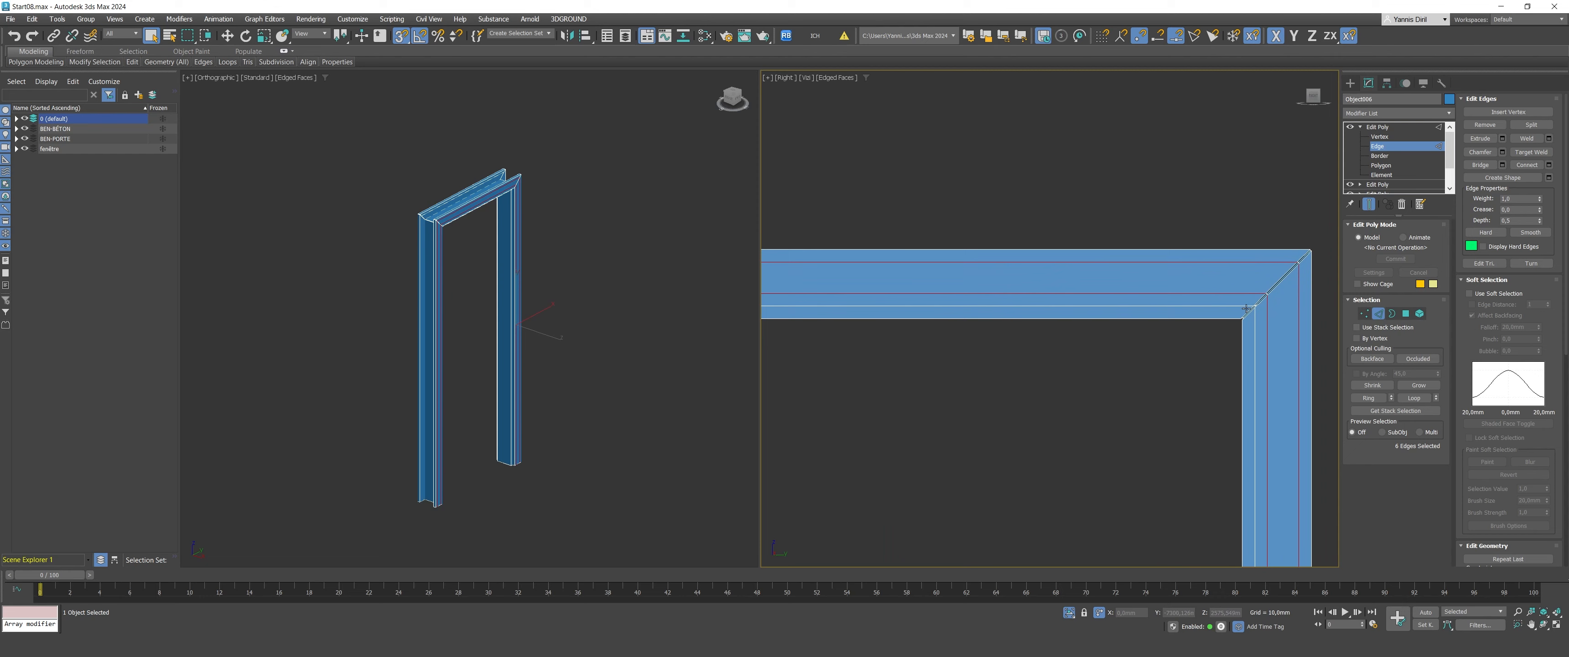
# Step: Add the matching profile edges on the opposite face of the frame and grow the edge selection
pyautogui.scroll(-3, 1200, 339)
pyautogui.keyDown('alt'); pyautogui.moveTo(1199, 339); pyautogui.dragTo(1000, 364, button='middle'); pyautogui.keyUp('alt')
pyautogui.scroll(3, 999, 365)
pyautogui.scroll(2, 999, 365)
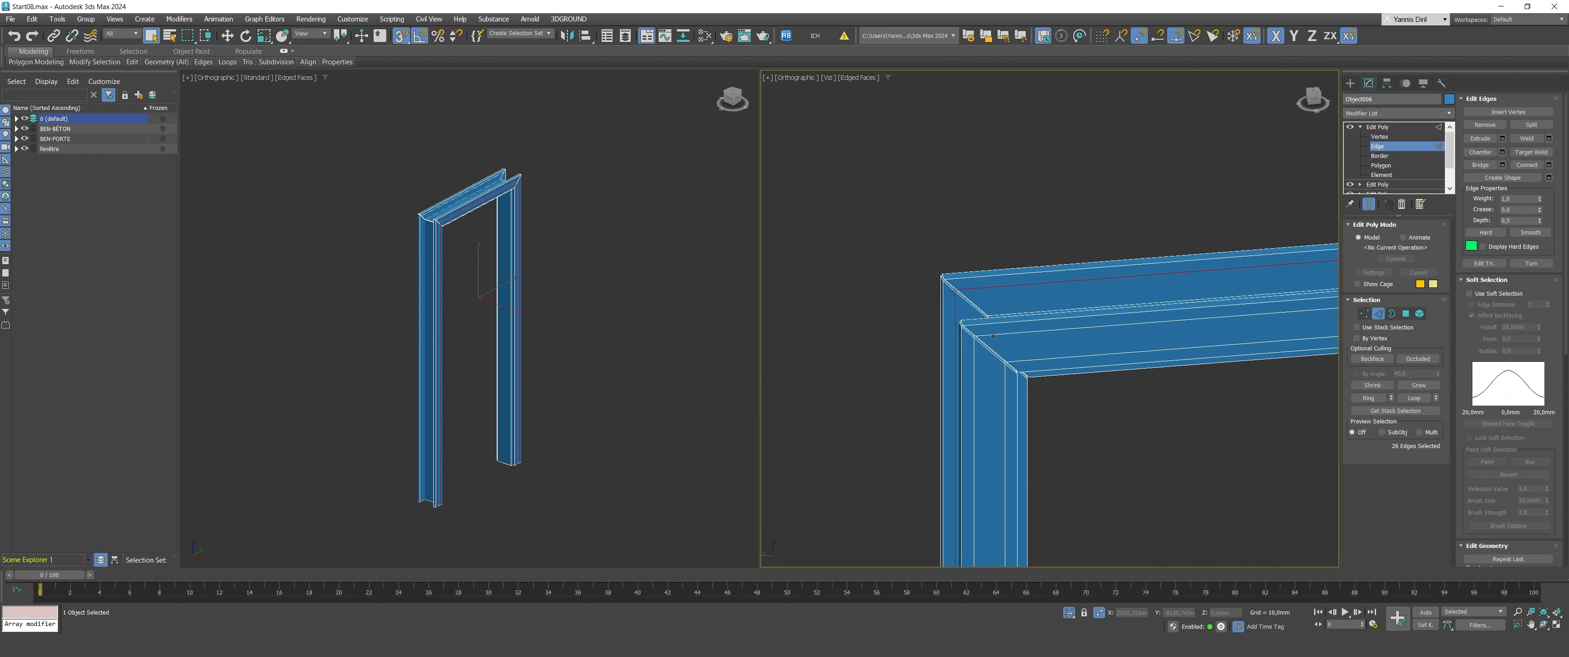
pyautogui.scroll(1, 994, 343)
pyautogui.keyDown('ctrl'); pyautogui.click(986, 329); pyautogui.keyUp('ctrl')
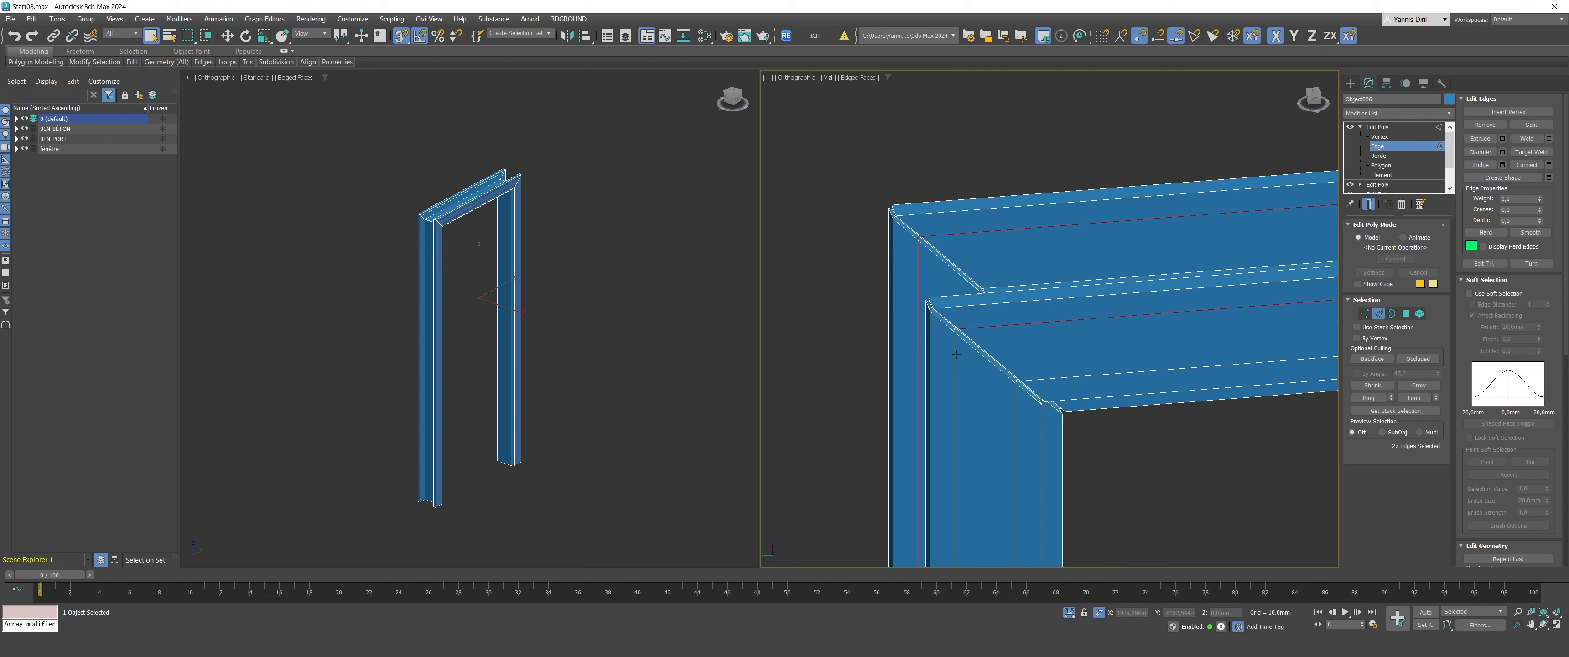
pyautogui.keyDown('ctrl'); pyautogui.click(1041, 381); pyautogui.keyUp('ctrl')
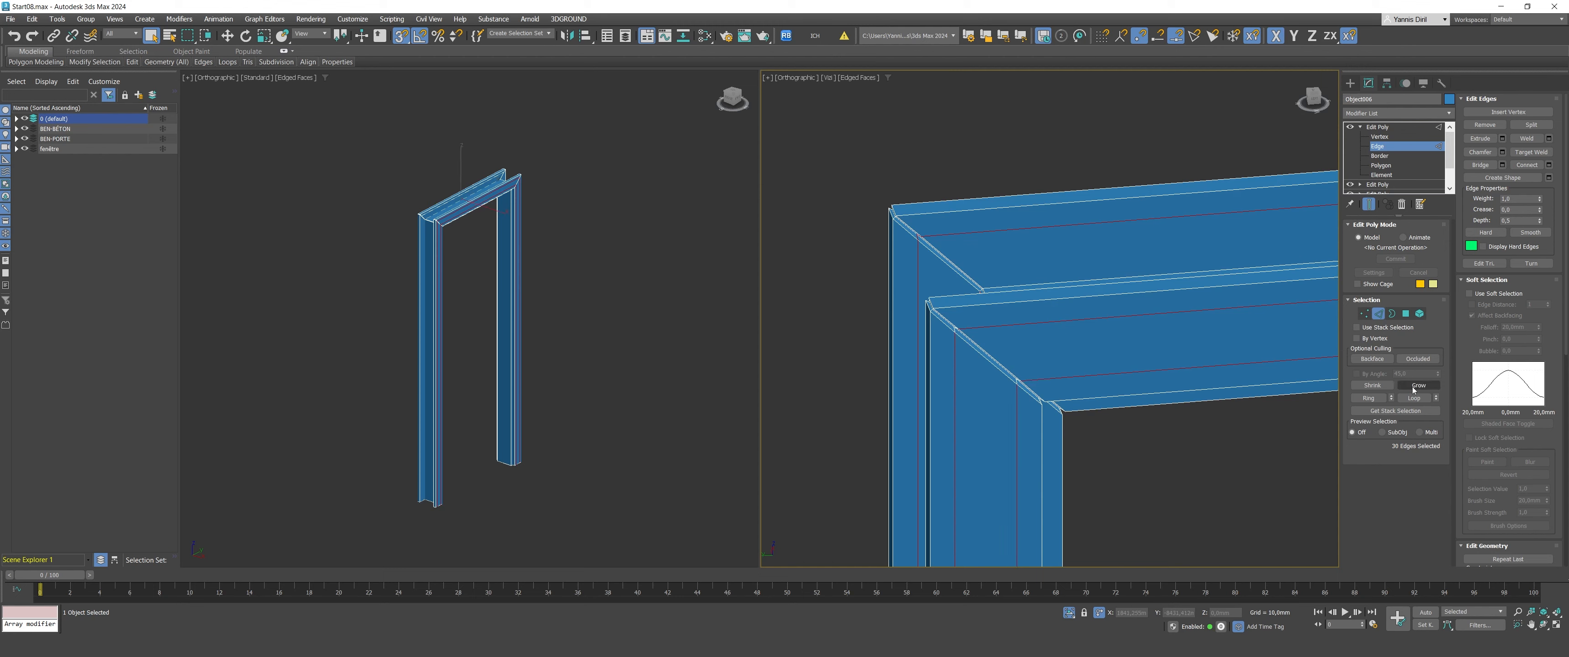
pyautogui.click(1414, 385)
pyautogui.scroll(-3, 1104, 319)
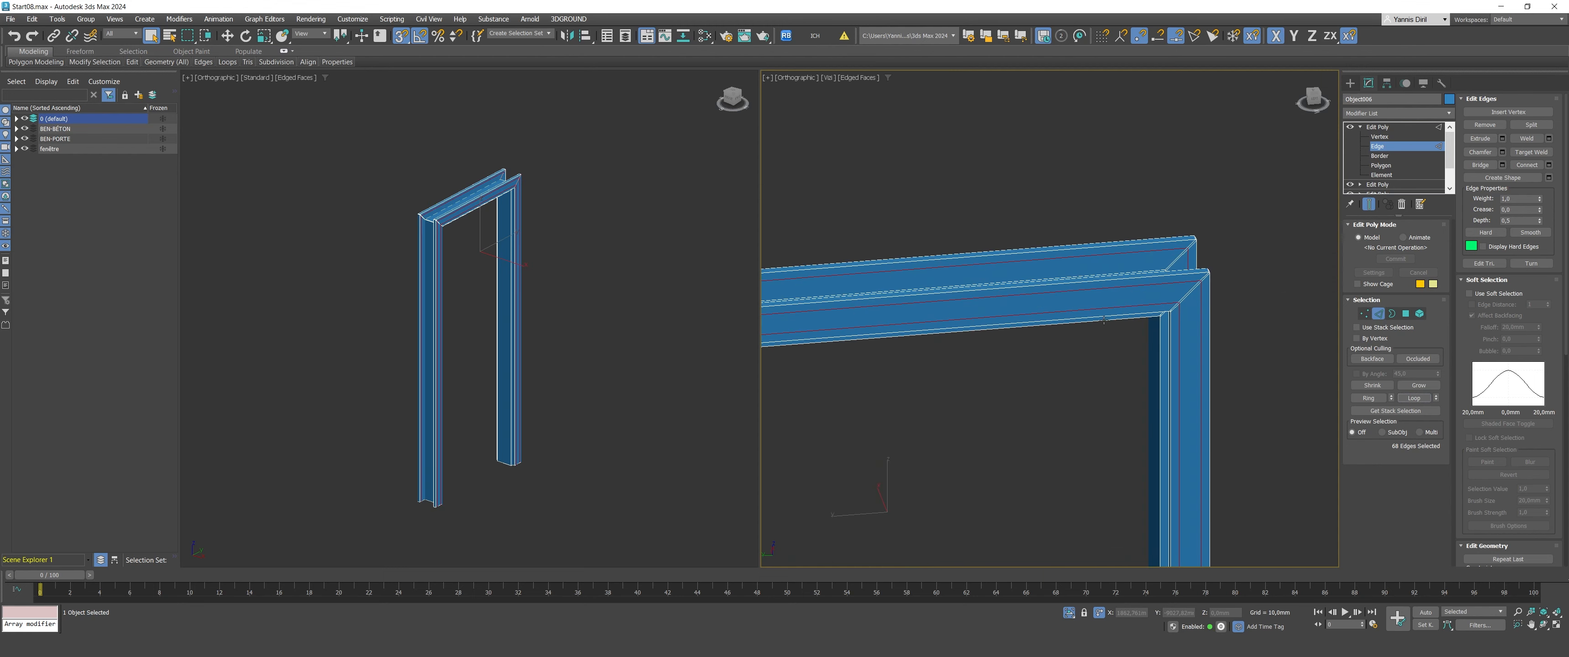
pyautogui.scroll(-4, 1186, 291)
pyautogui.keyDown('alt'); pyautogui.moveTo(1186, 290); pyautogui.dragTo(1102, 324, button='middle'); pyautogui.keyUp('alt')
pyautogui.scroll(5, 1137, 317)
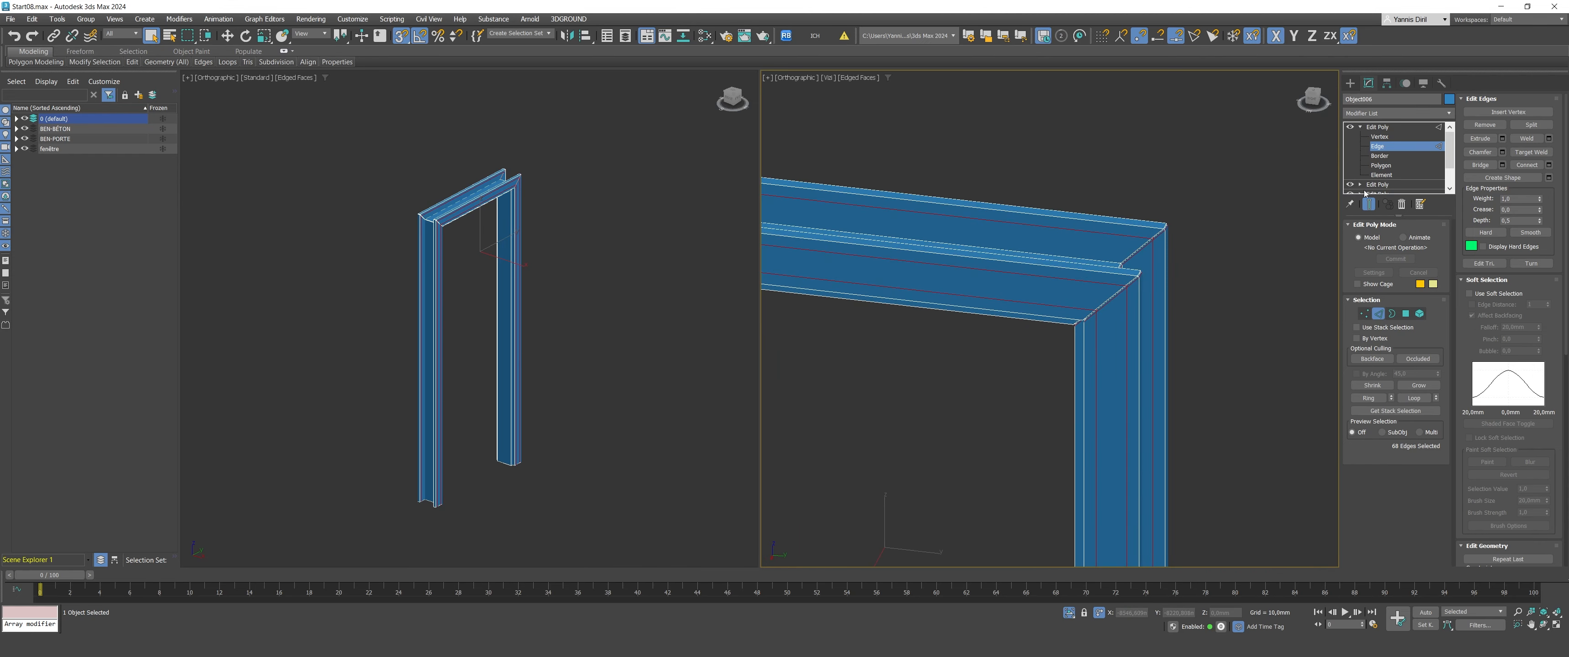
# Step: Extrude the selected profile edges with a height of -2 mm and a width of 1 mm
pyautogui.click(1503, 140)
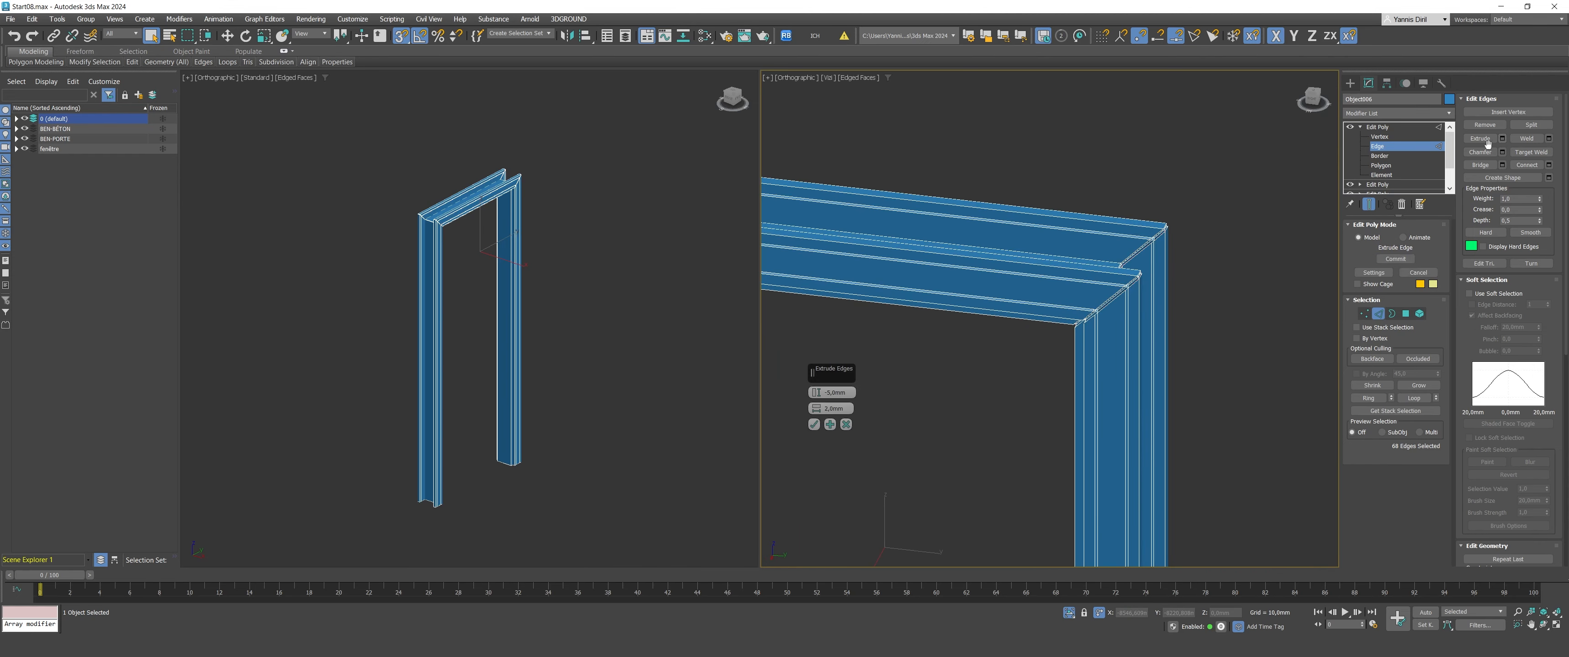
pyautogui.scroll(8, 1094, 309)
pyautogui.moveTo(837, 394); pyautogui.dragTo(823, 394)
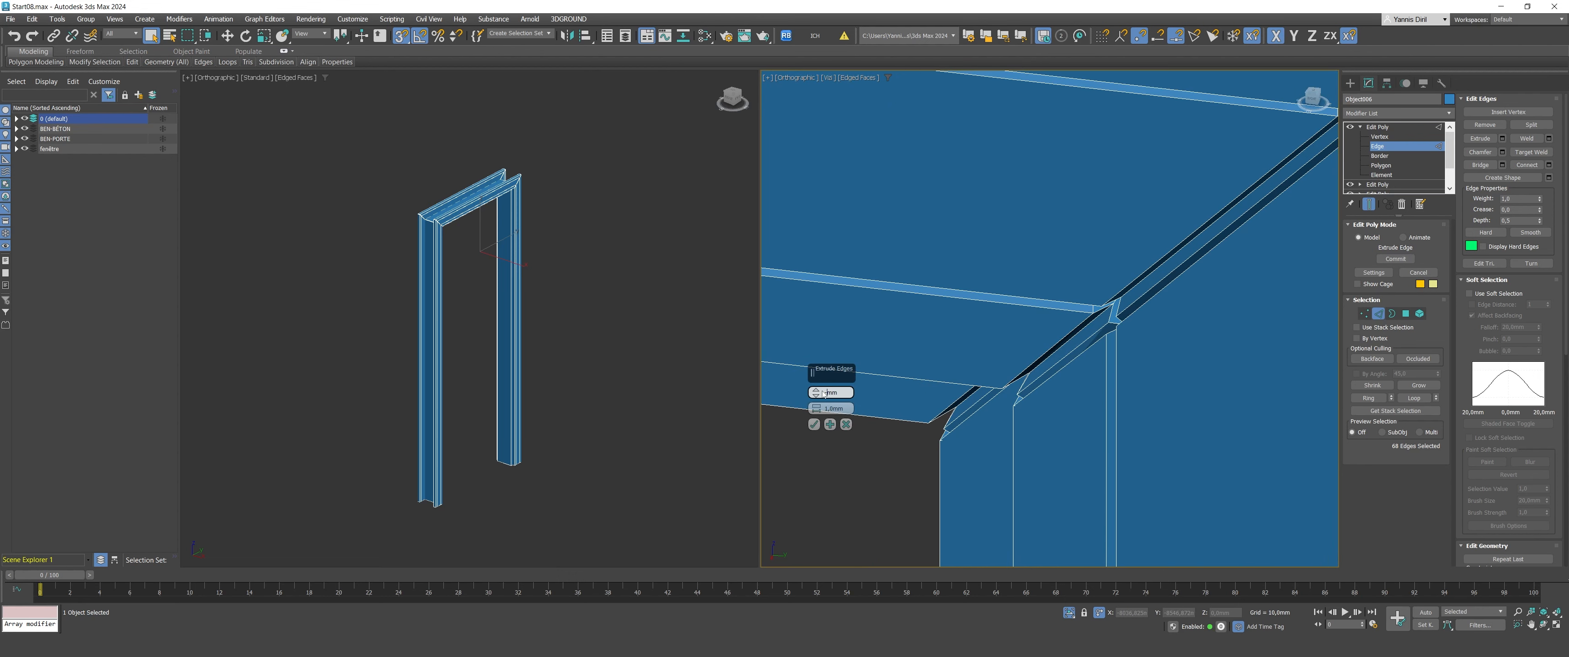
pyautogui.press('Tab')
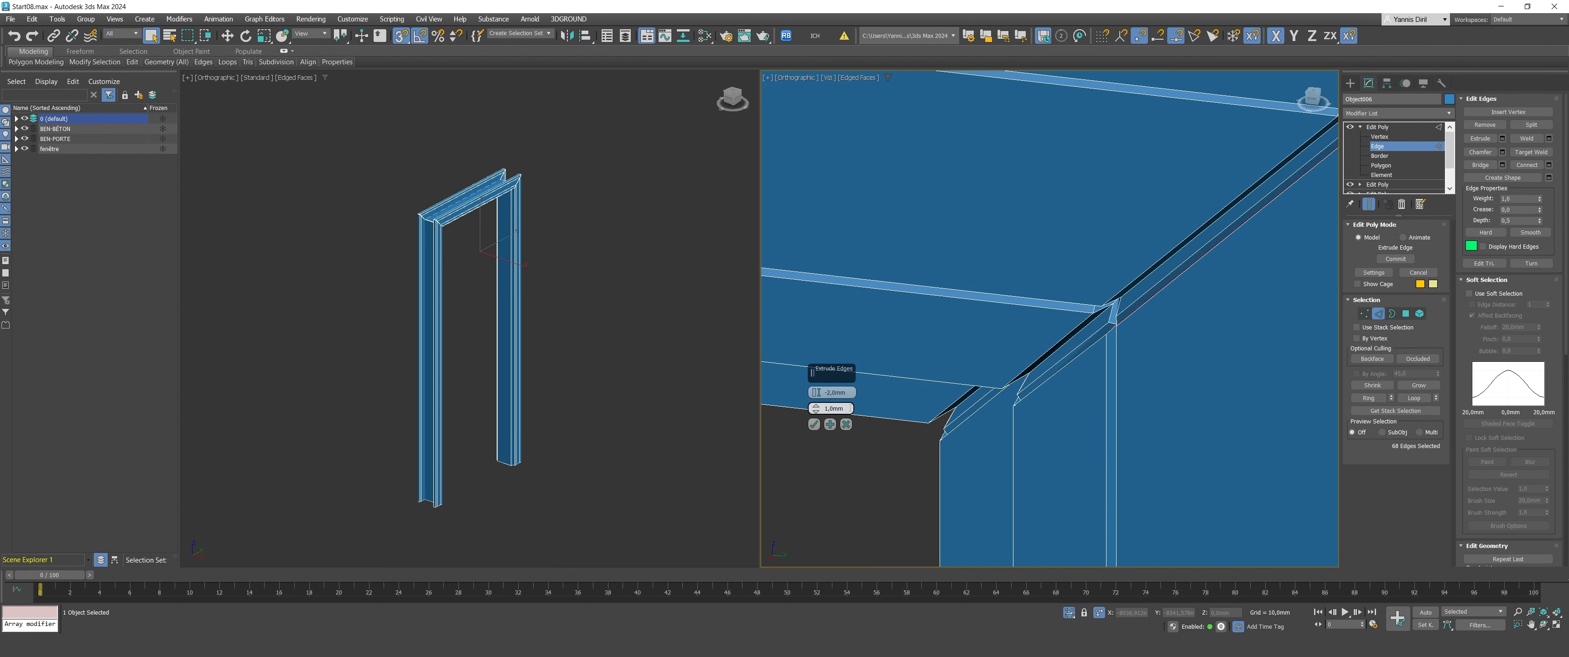
pyautogui.click(814, 424)
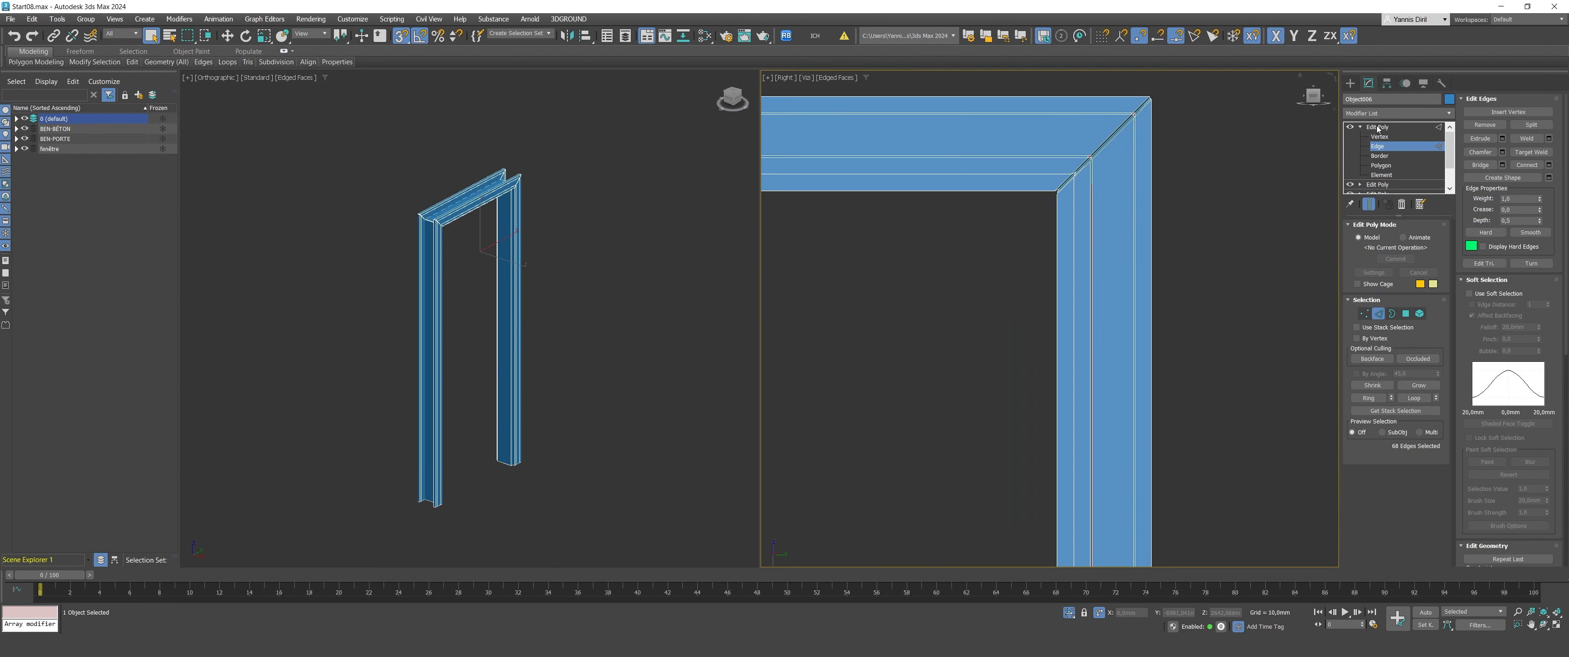
# Step: Add a Chamfer modifier to the whole frame with an amount of 0.2 mm and 2 segments
pyautogui.click(1378, 127)
pyautogui.click(1384, 114)
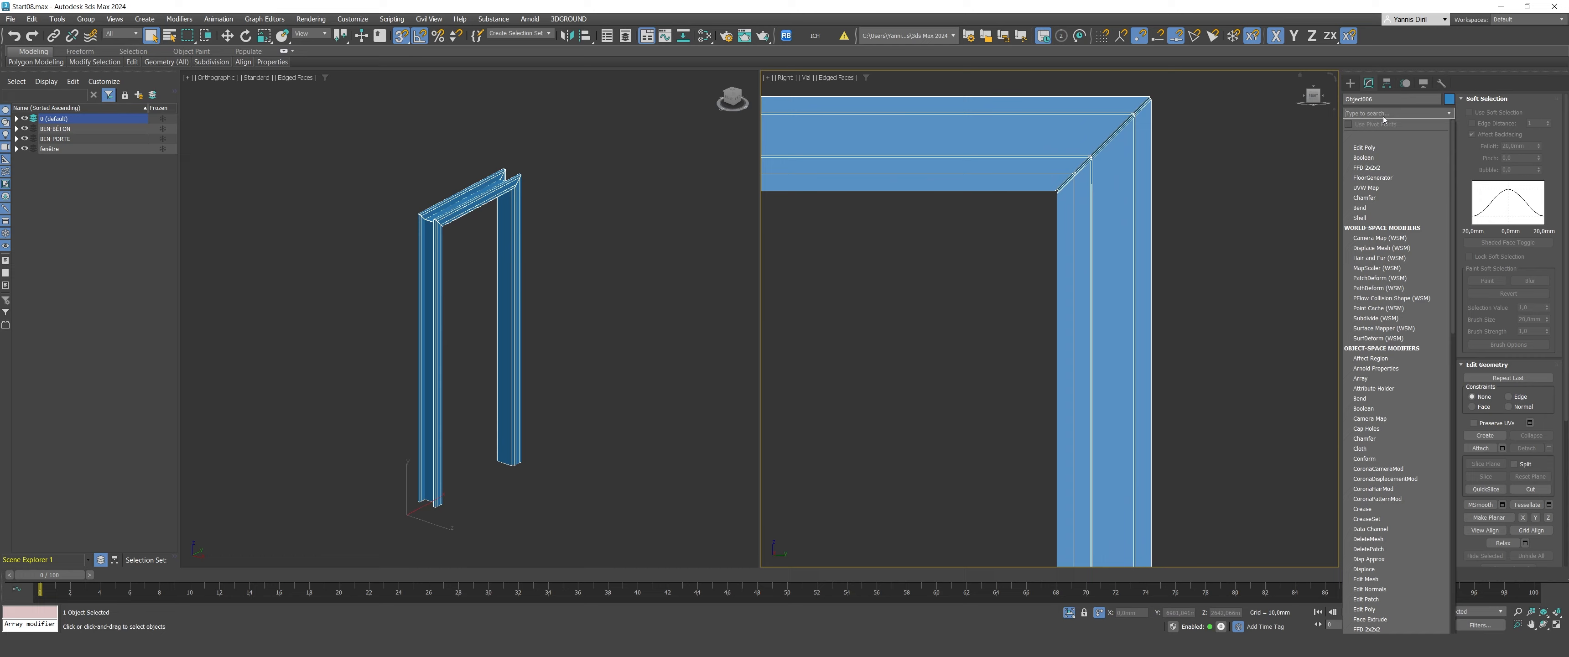
pyautogui.write('ch')
pyautogui.press('Return')
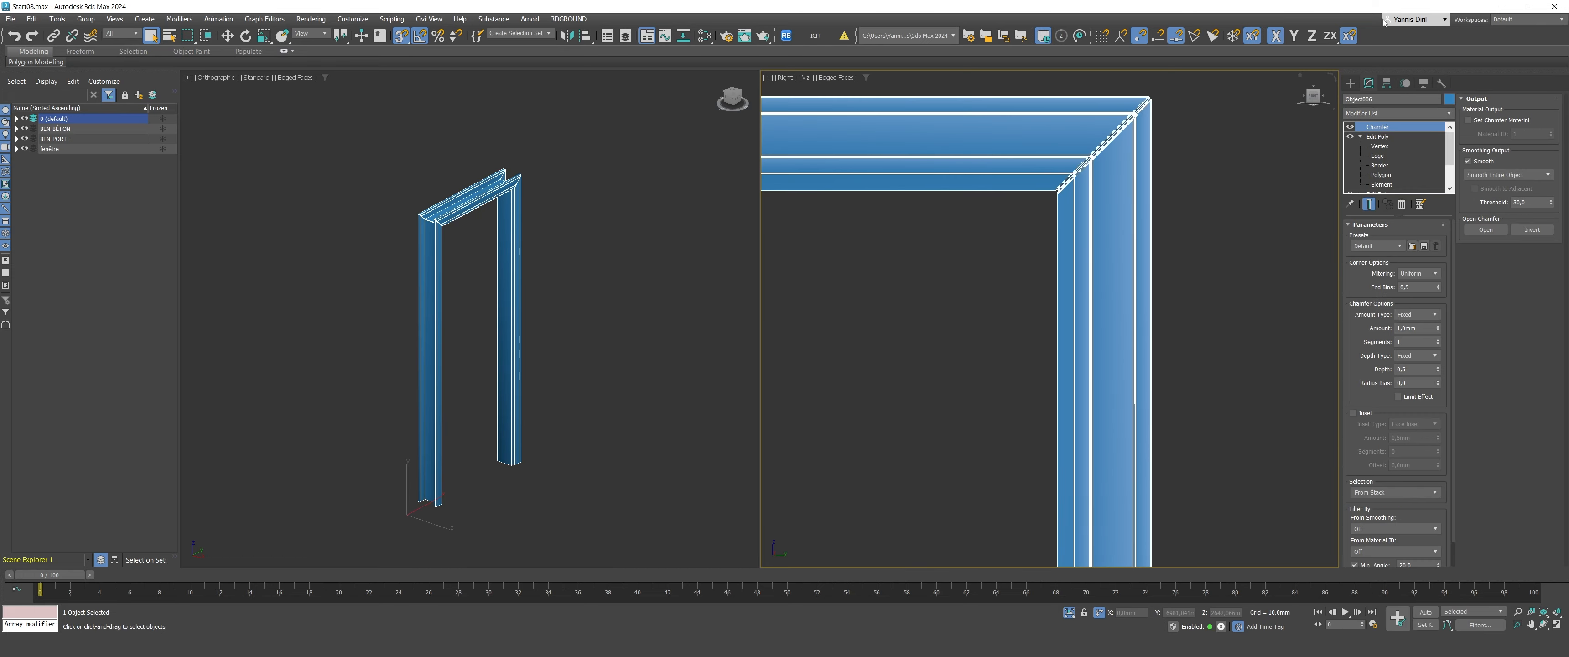
pyautogui.keyDown('alt'); pyautogui.moveTo(1215, 121); pyautogui.dragTo(1115, 258, button='middle'); pyautogui.keyUp('alt')
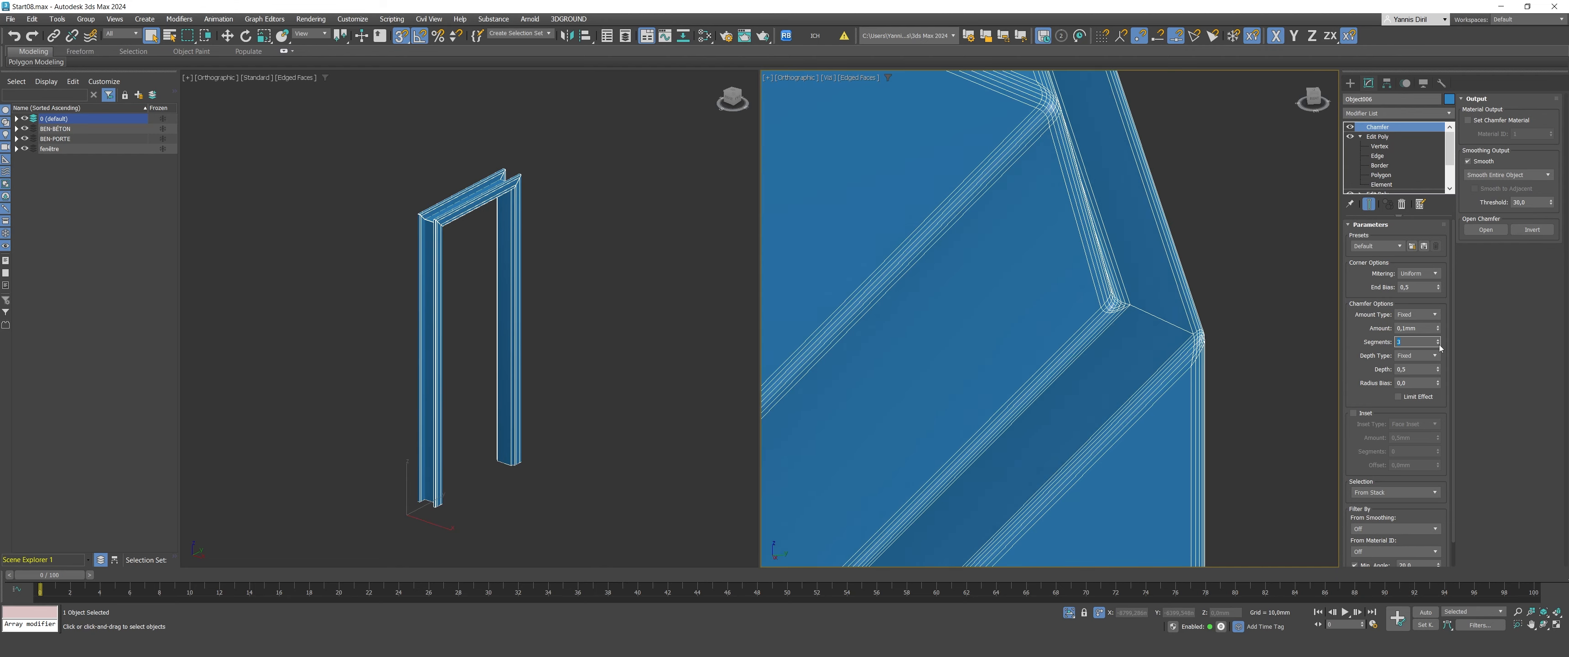
pyautogui.click(1438, 344)
pyautogui.click(1440, 343)
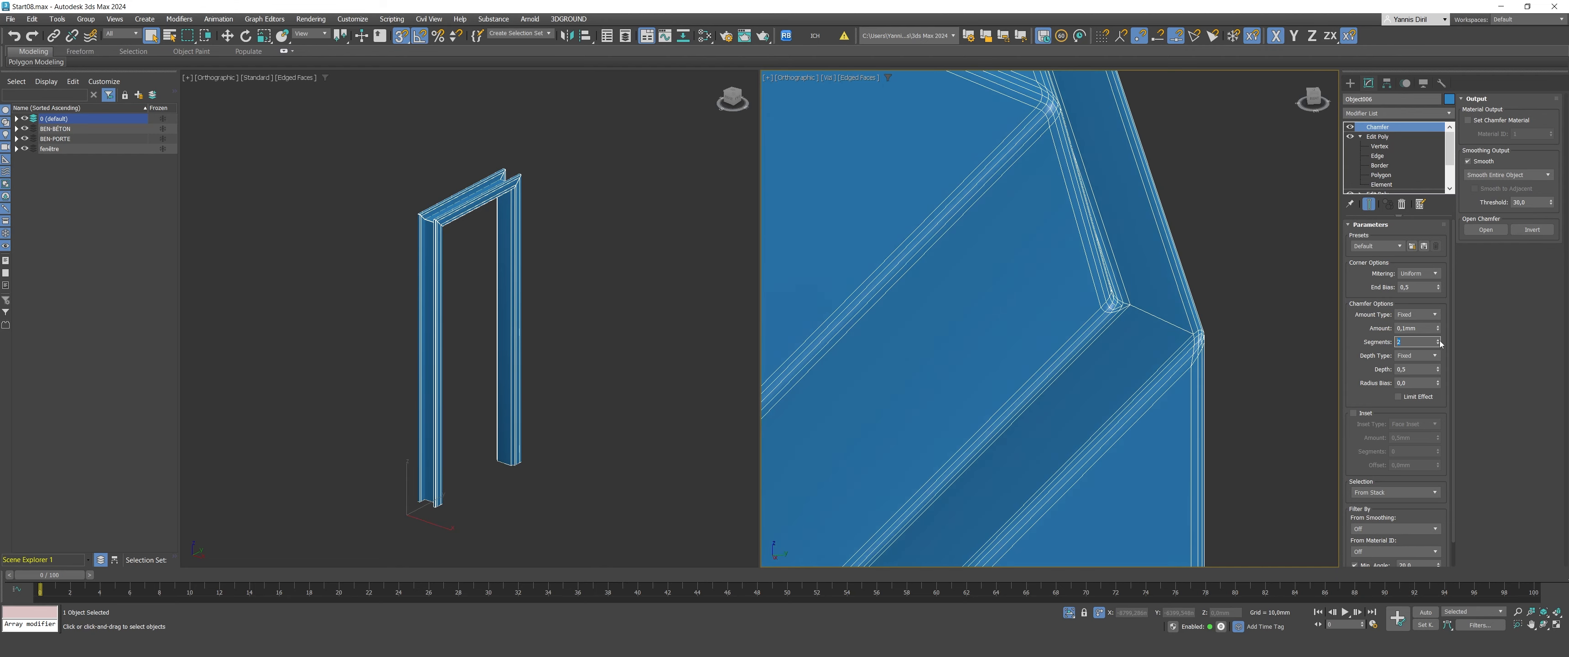
pyautogui.click(1440, 343)
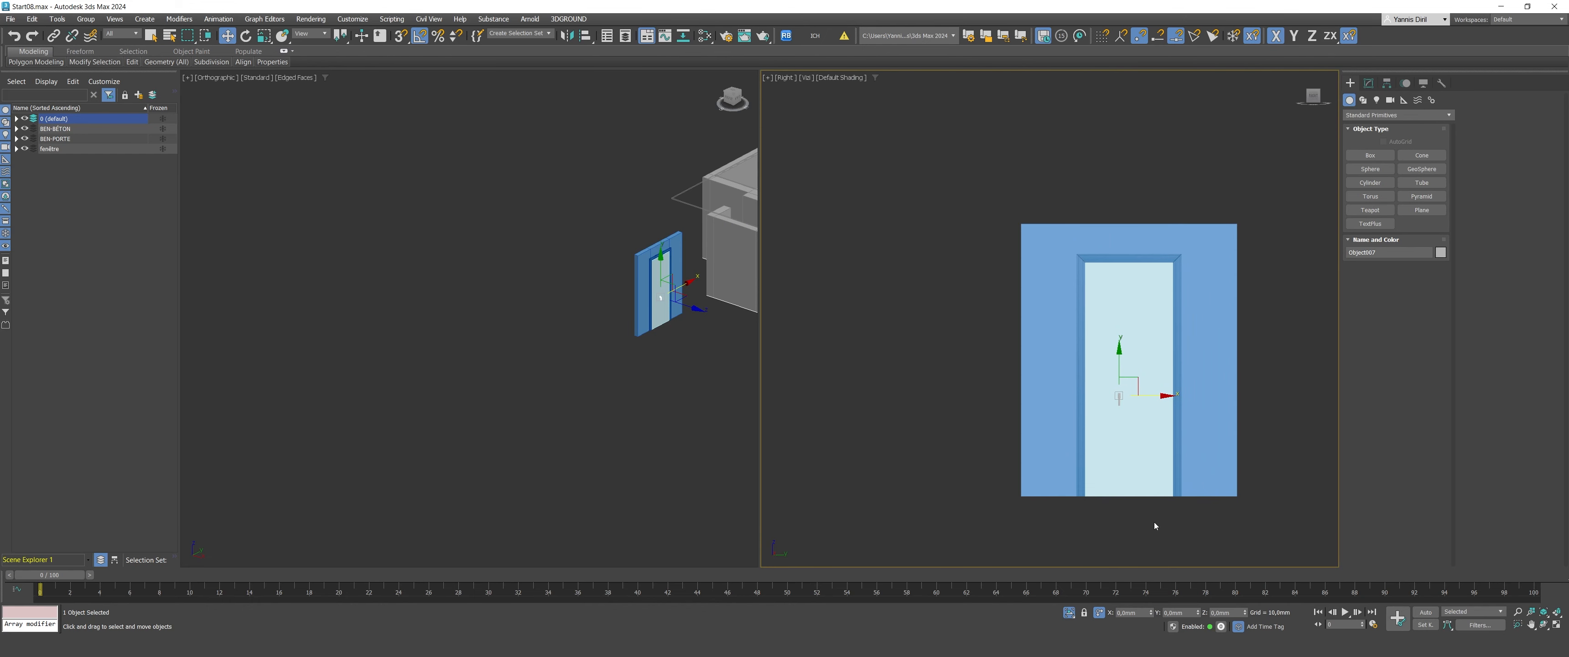
# Step: Select the handle in front of the door leaf and rotate it 90 degrees so its lever lies horizontally
pyautogui.scroll(5, 1024, 303)
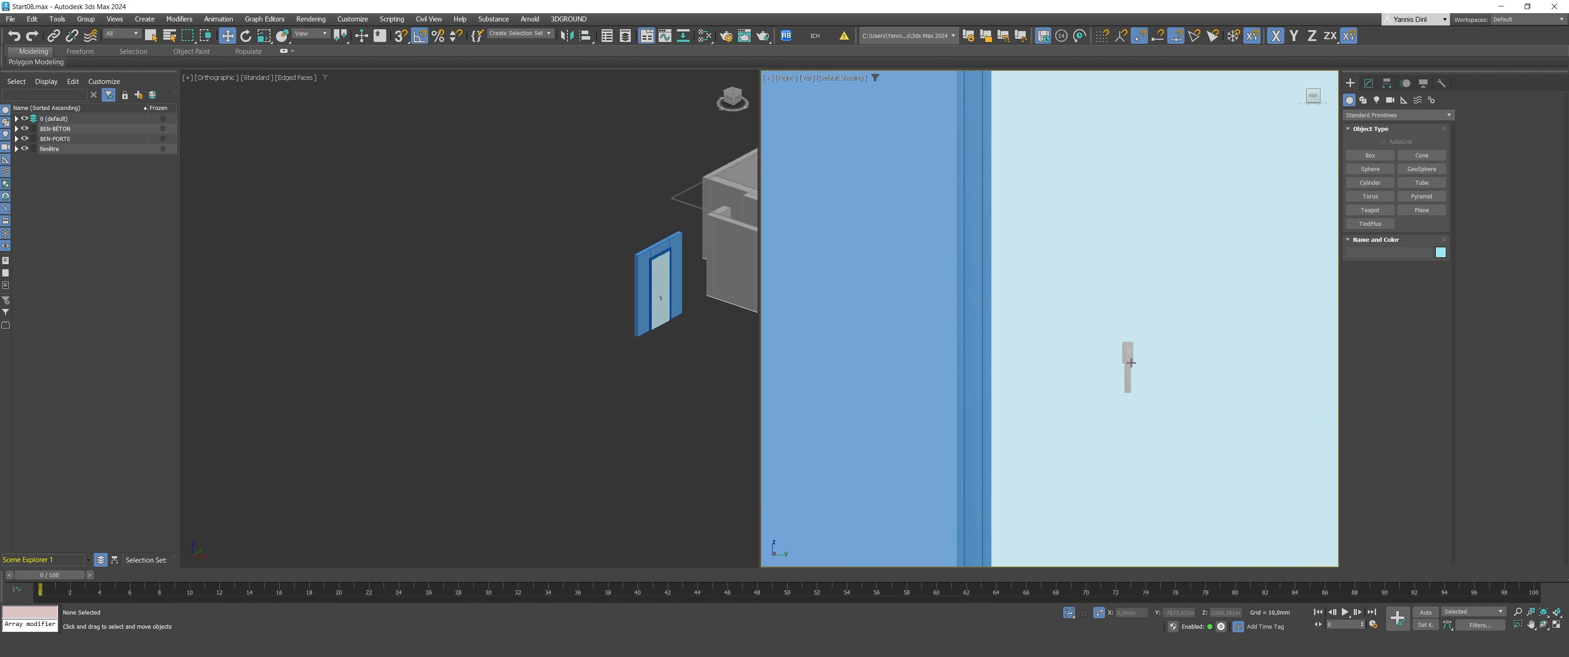
pyautogui.click(246, 36)
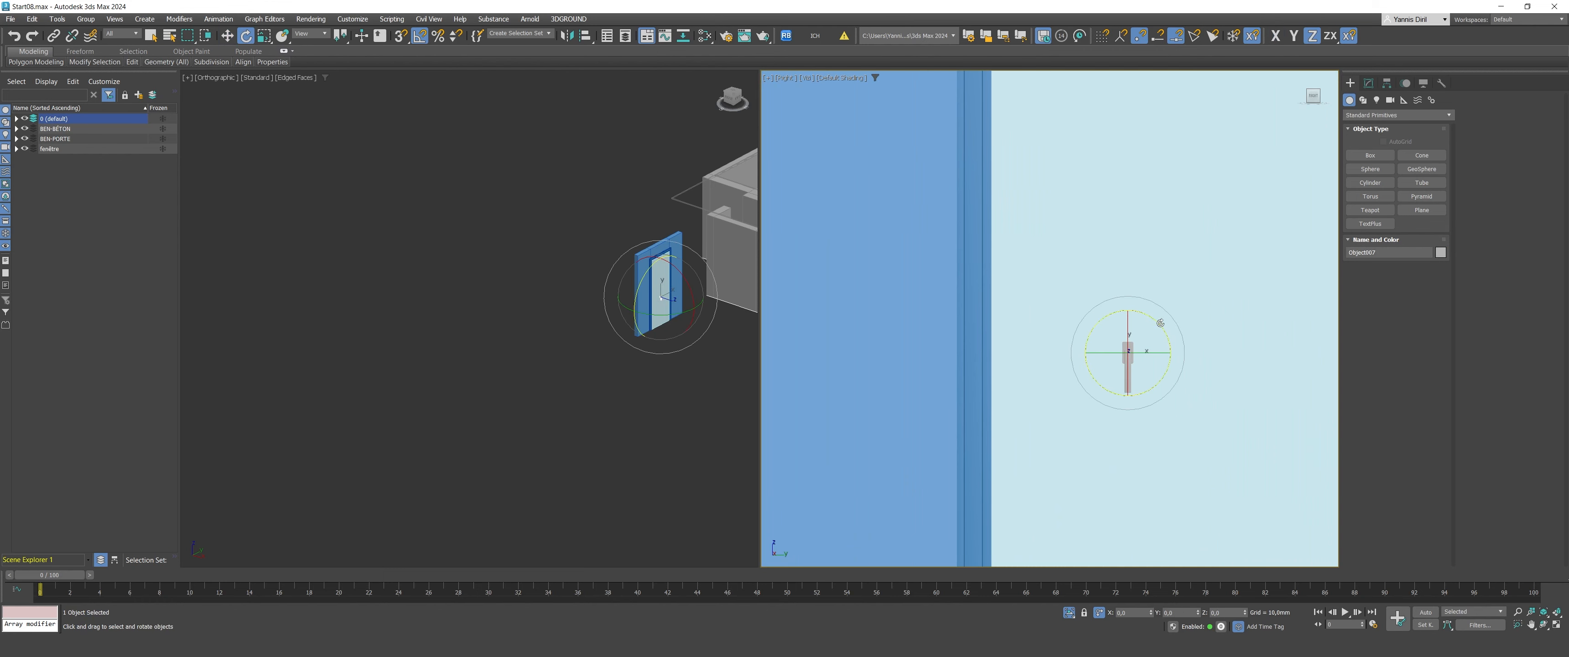
pyautogui.moveTo(1161, 323); pyautogui.dragTo(1120, 292)
pyautogui.hotkey('ctrl', 'z')
pyautogui.scroll(3, 1150, 334)
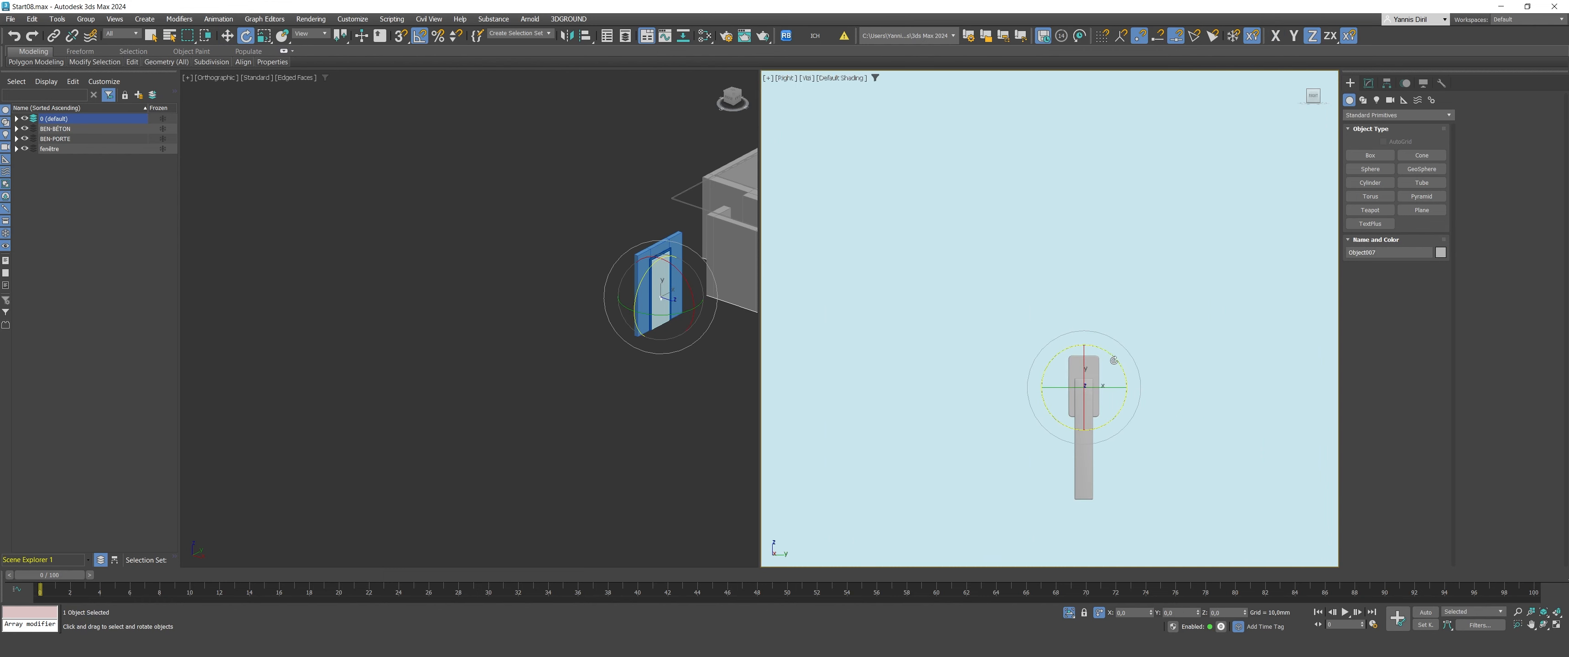
pyautogui.moveTo(1115, 358); pyautogui.dragTo(1083, 334)
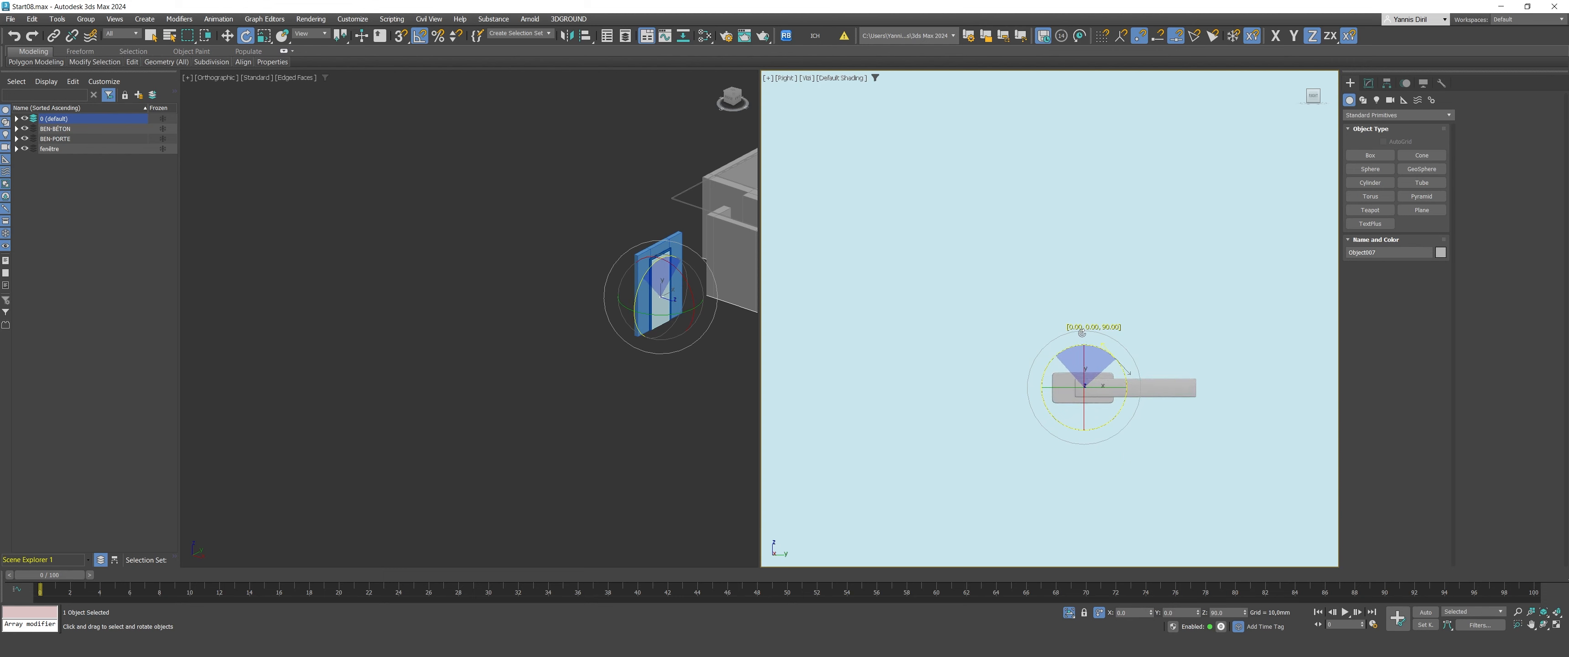
# Step: Select the vertices at the handle plate's end on the lever side and move them -10 mm along Y
pyautogui.scroll(-7, 987, 295)
pyautogui.scroll(10, 992, 298)
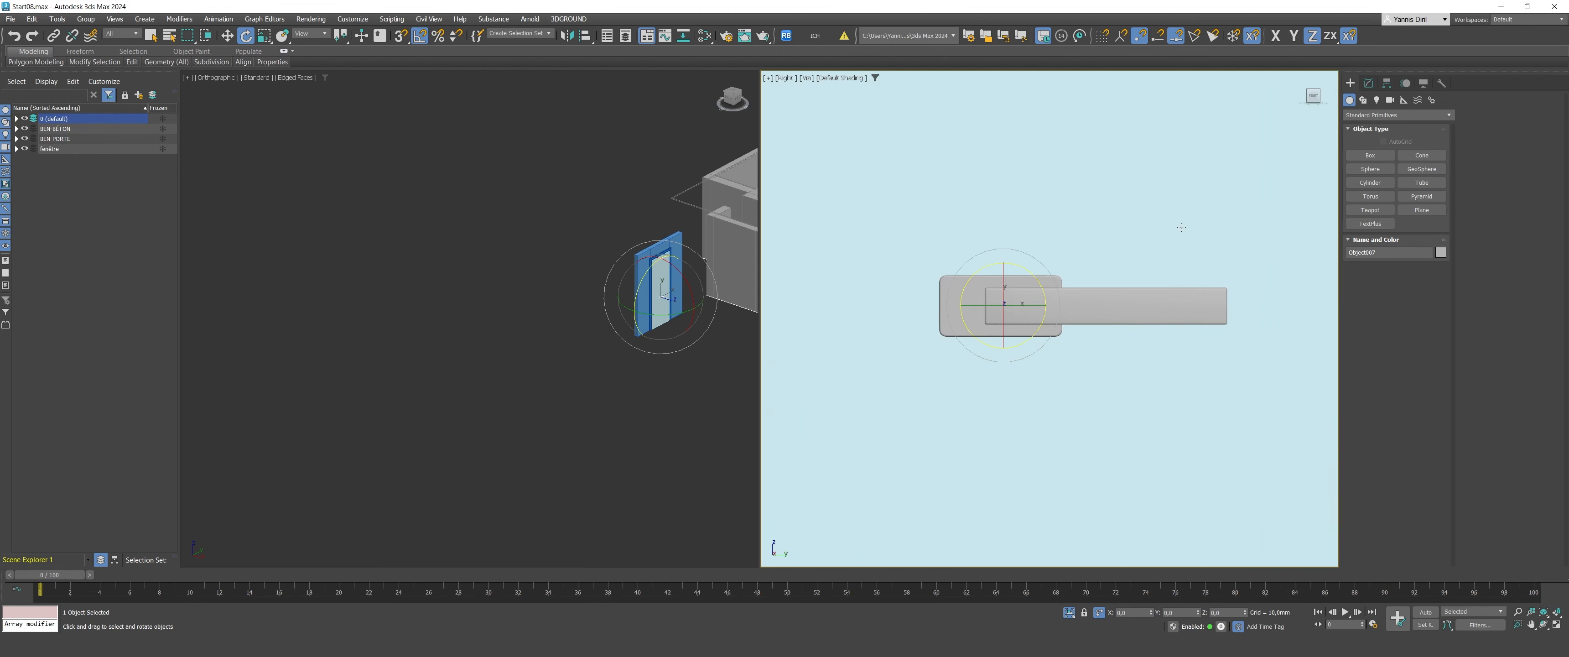
pyautogui.scroll(-5, 1061, 299)
pyautogui.scroll(7, 1085, 291)
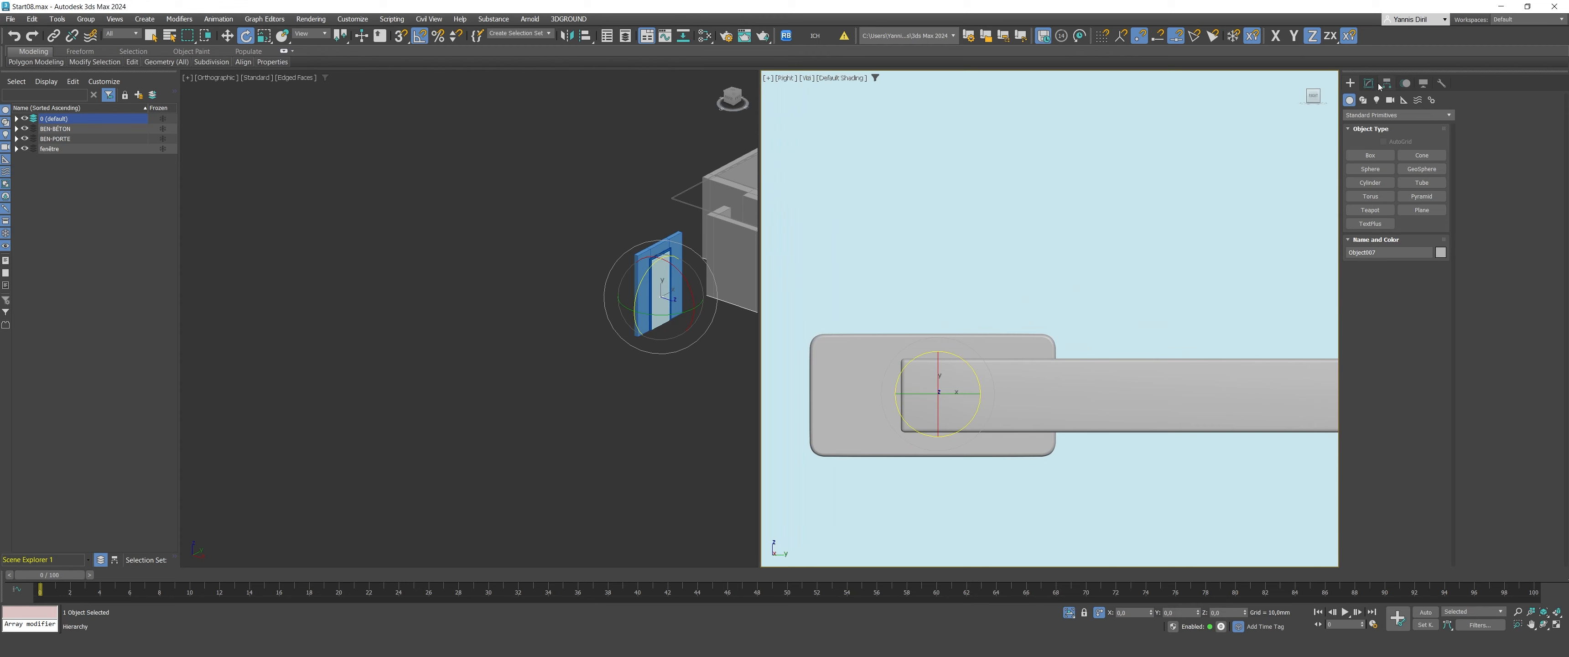
pyautogui.click(1369, 83)
pyautogui.click(1367, 137)
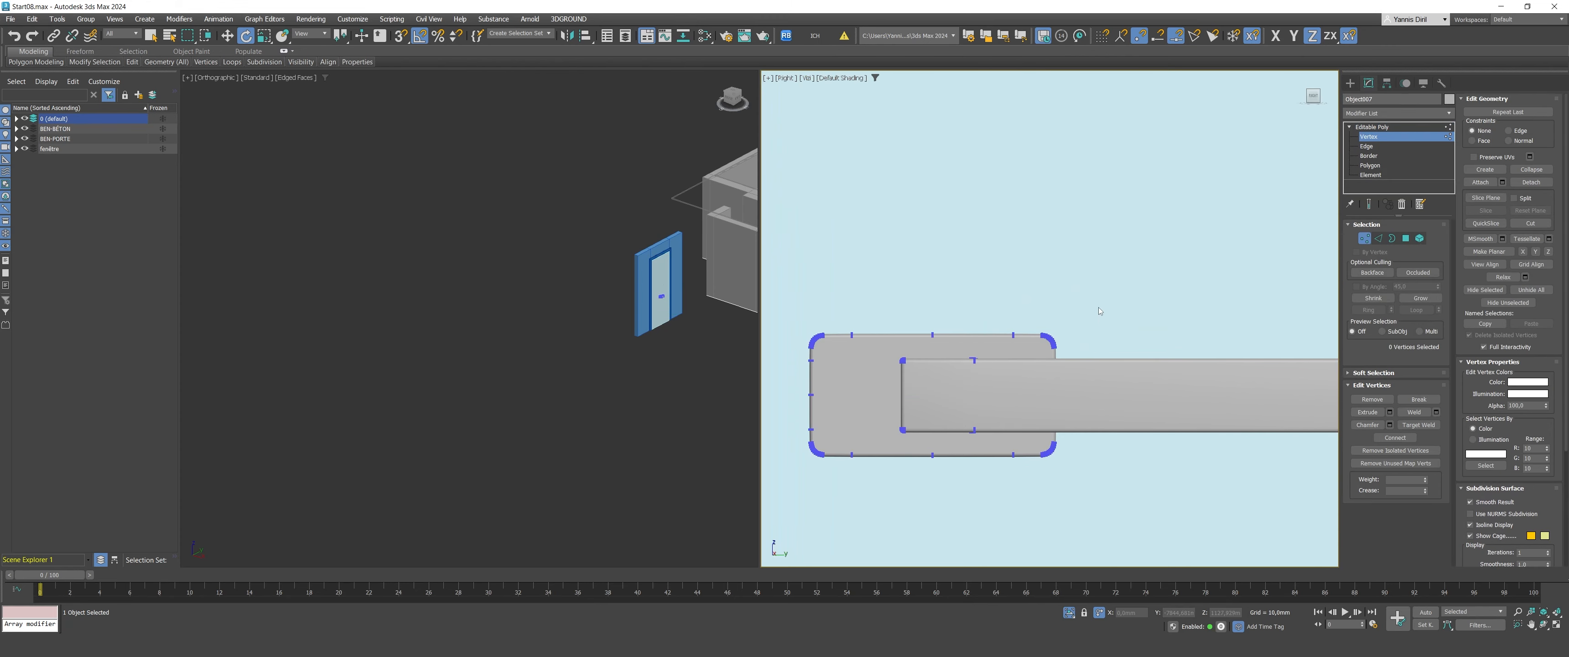
pyautogui.moveTo(999, 490); pyautogui.dragTo(997, 491)
pyautogui.keyDown('alt'); pyautogui.moveTo(998, 462); pyautogui.dragTo(995, 487, button='middle'); pyautogui.keyUp('alt')
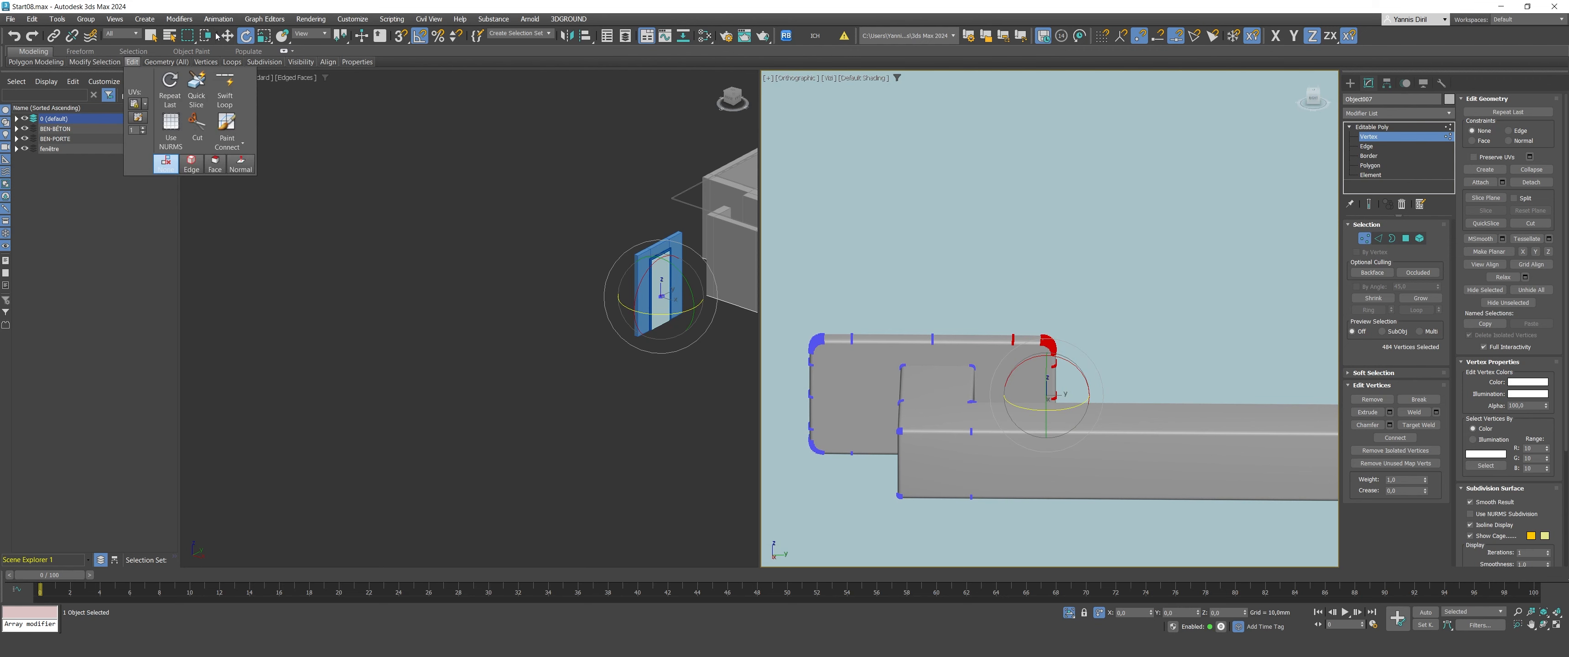
pyautogui.press('w')
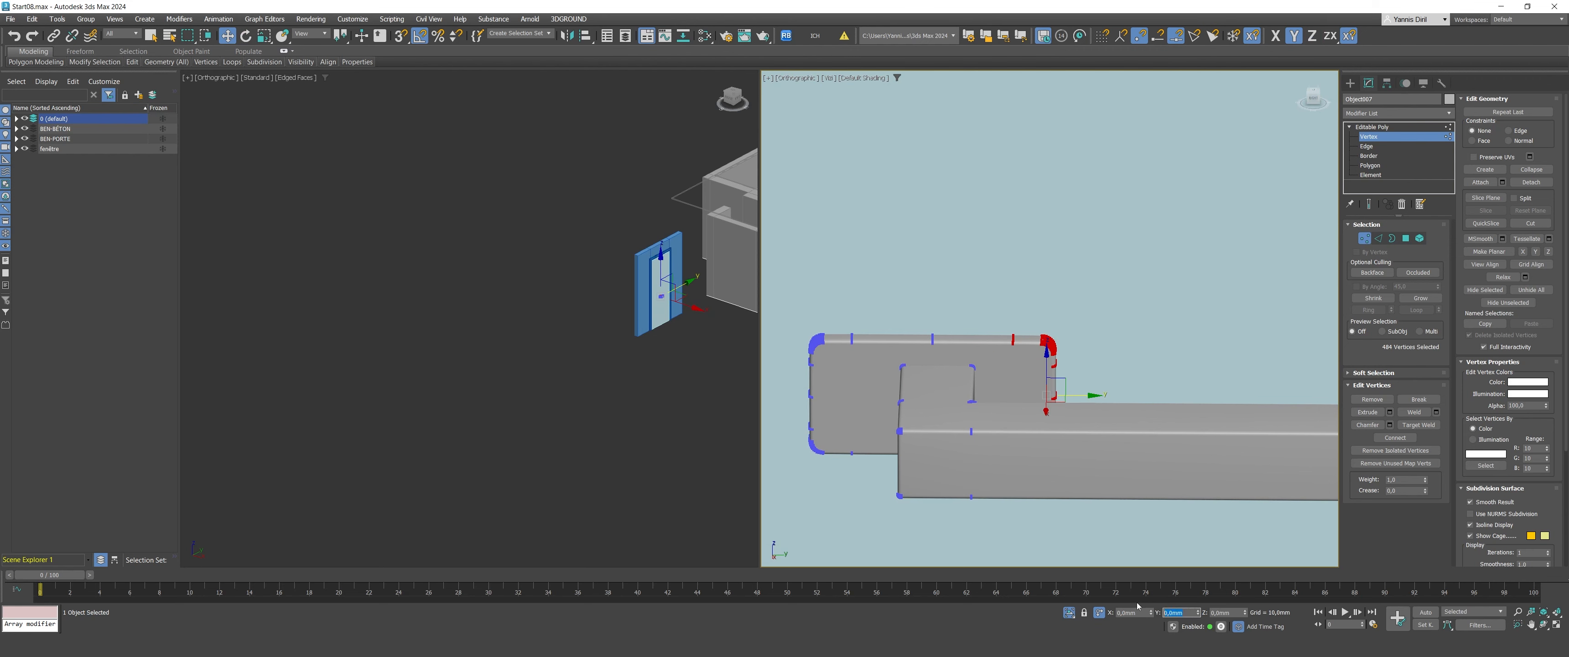
pyautogui.write('-10')
pyautogui.press('Return')
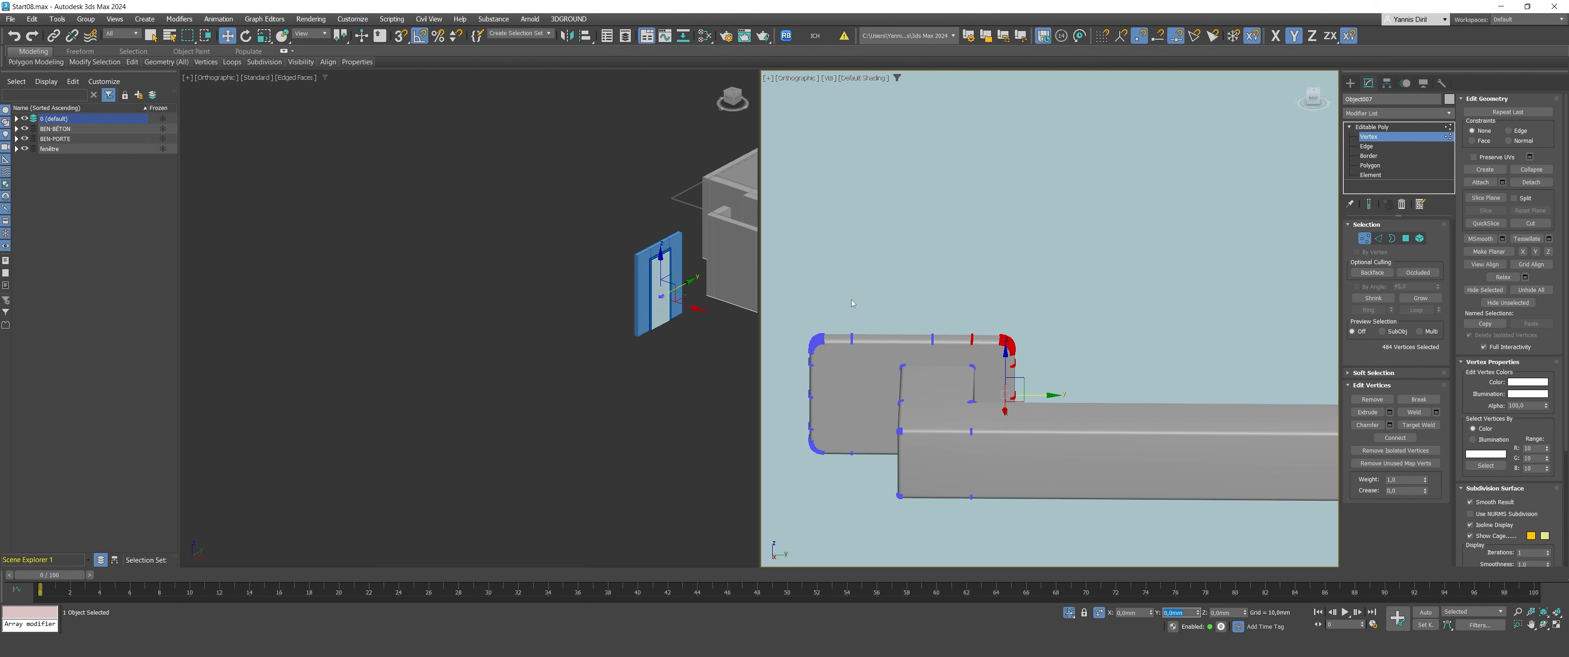
# Step: Move the vertices at the plate's opposite end inward along Y by a matching amount and finish vertex editing
pyautogui.moveTo(887, 534); pyautogui.dragTo(887, 532)
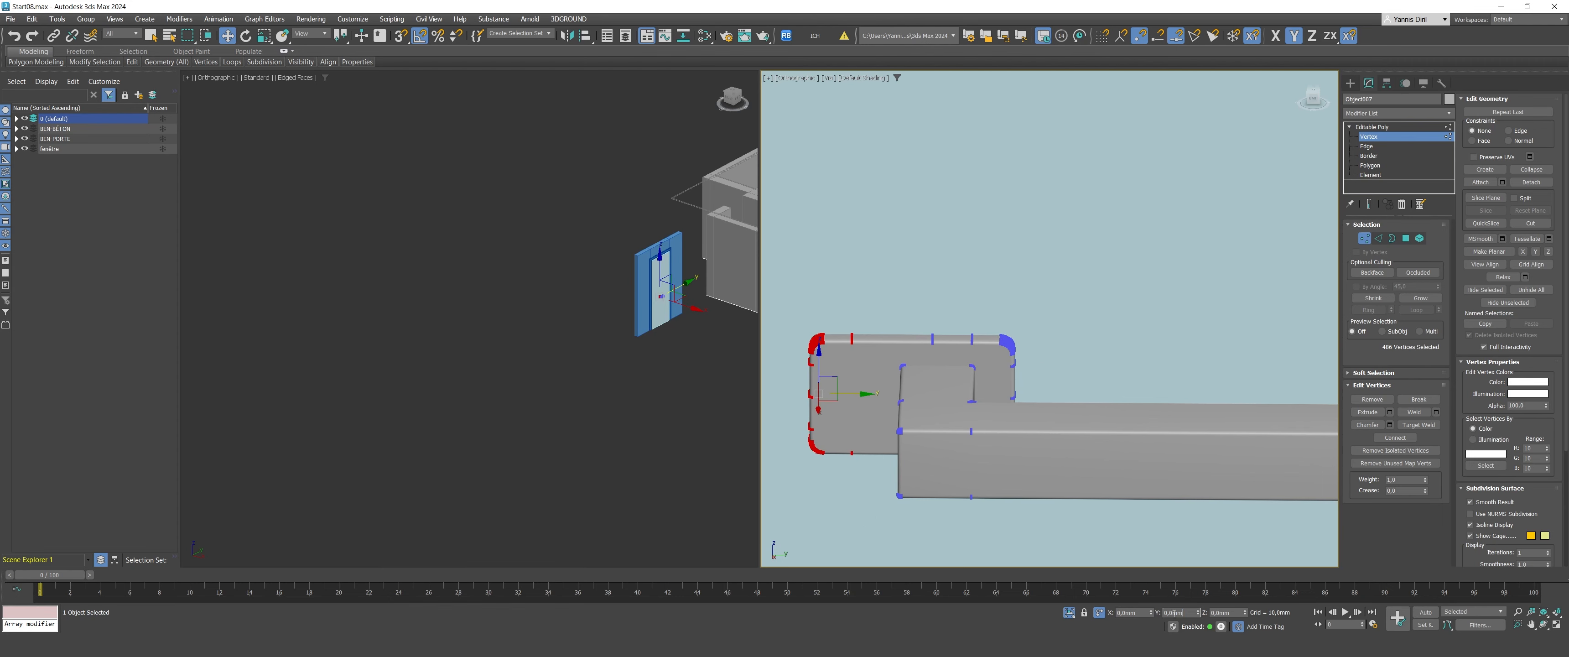
pyautogui.hotkey('ctrl', 'z')
pyautogui.scroll(-4, 939, 456)
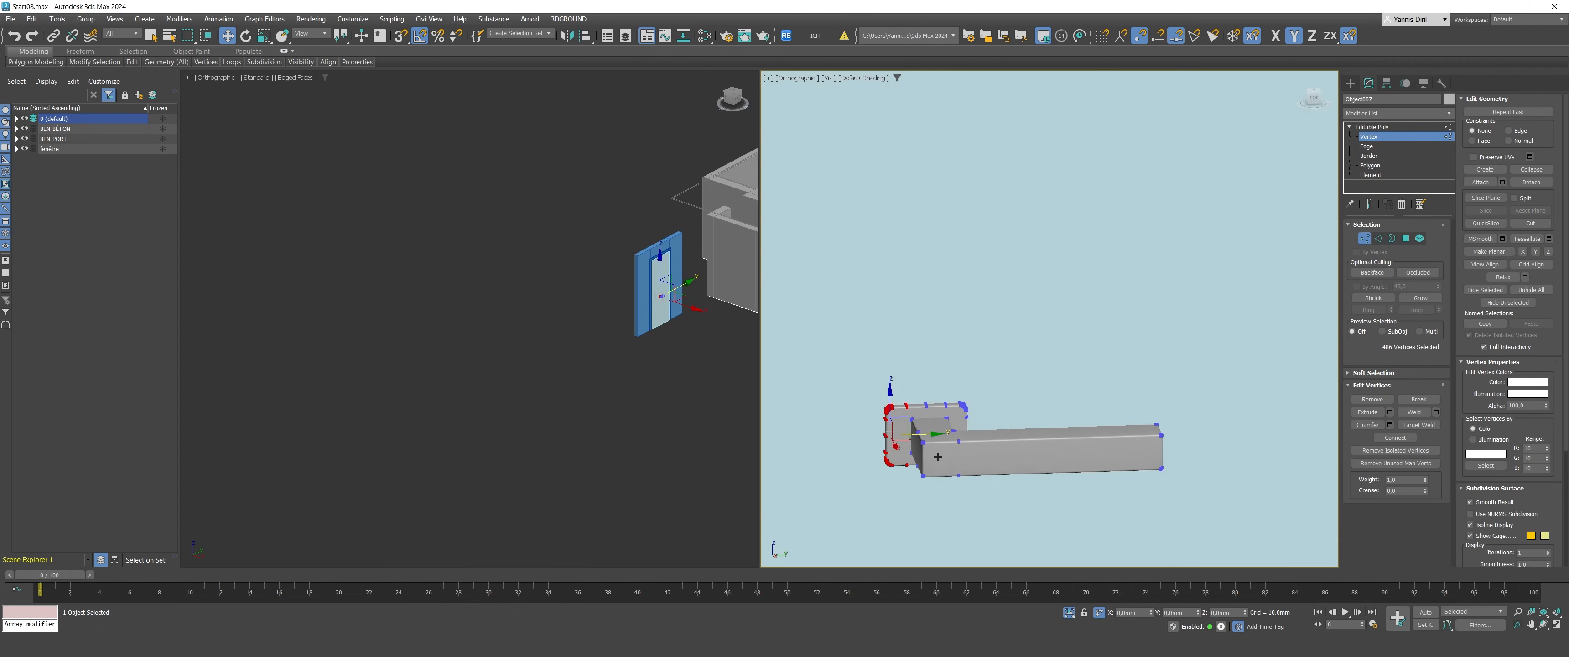
pyautogui.moveTo(938, 457)
pyautogui.keyDown('alt'); pyautogui.mouseDown(button='middle')
pyautogui.moveTo(950, 463)
pyautogui.moveTo(921, 465)
pyautogui.mouseUp(button='middle'); pyautogui.keyUp('alt')
pyautogui.scroll(-12, 1093, 250)
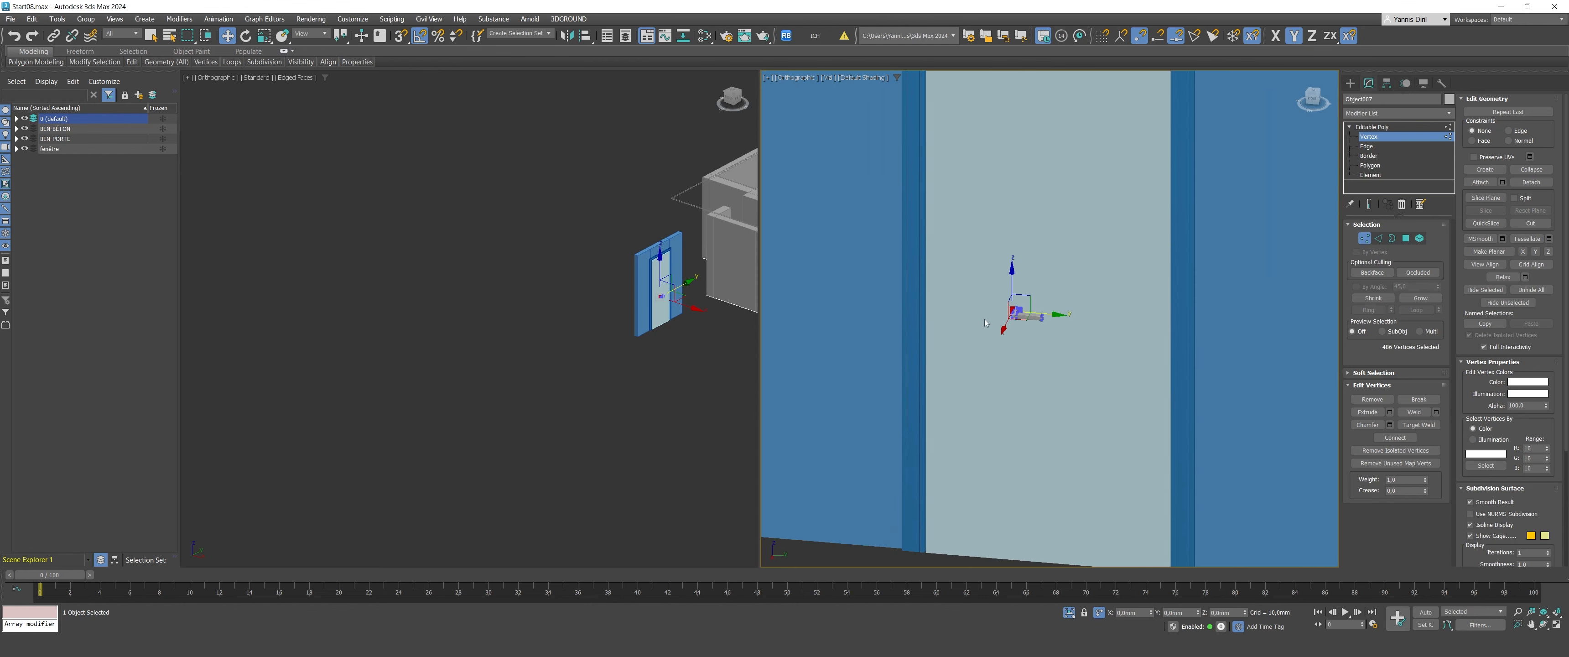
pyautogui.click(959, 498)
pyautogui.click(1351, 84)
pyautogui.click(1251, 196)
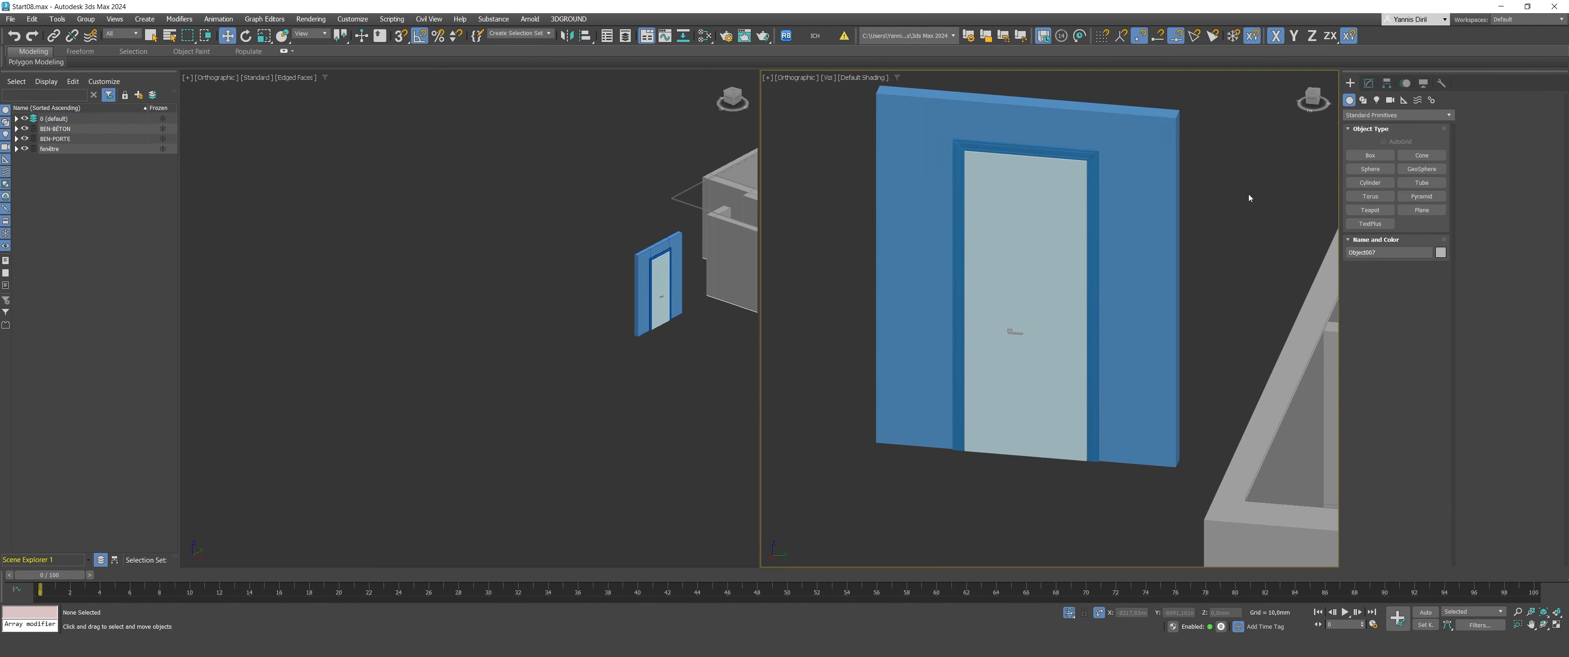
# Step: Select the handle in the front view of the door and rotate it 180 degrees so the lever points the opposite way
pyautogui.scroll(5, 1016, 327)
pyautogui.click(1315, 100)
pyautogui.scroll(2, 1027, 341)
pyautogui.click(1026, 341)
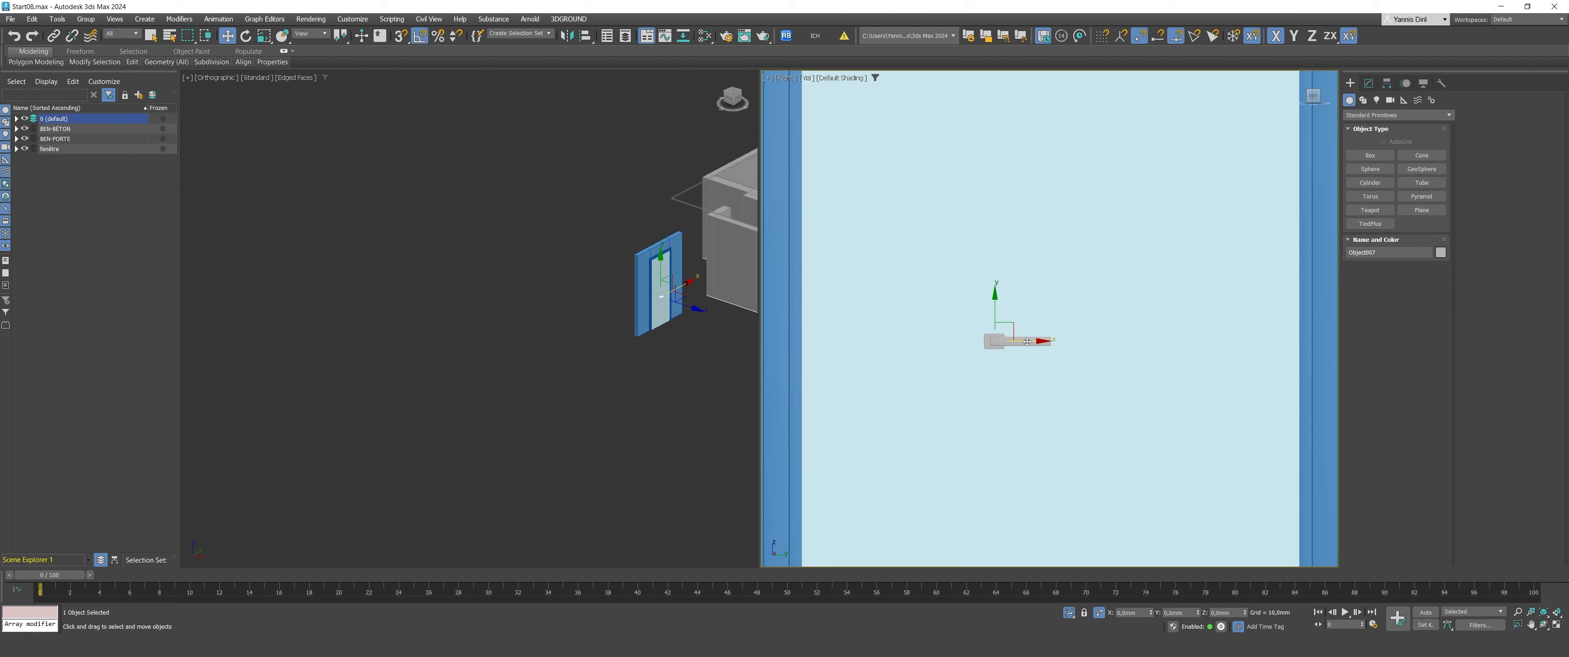
pyautogui.press('e')
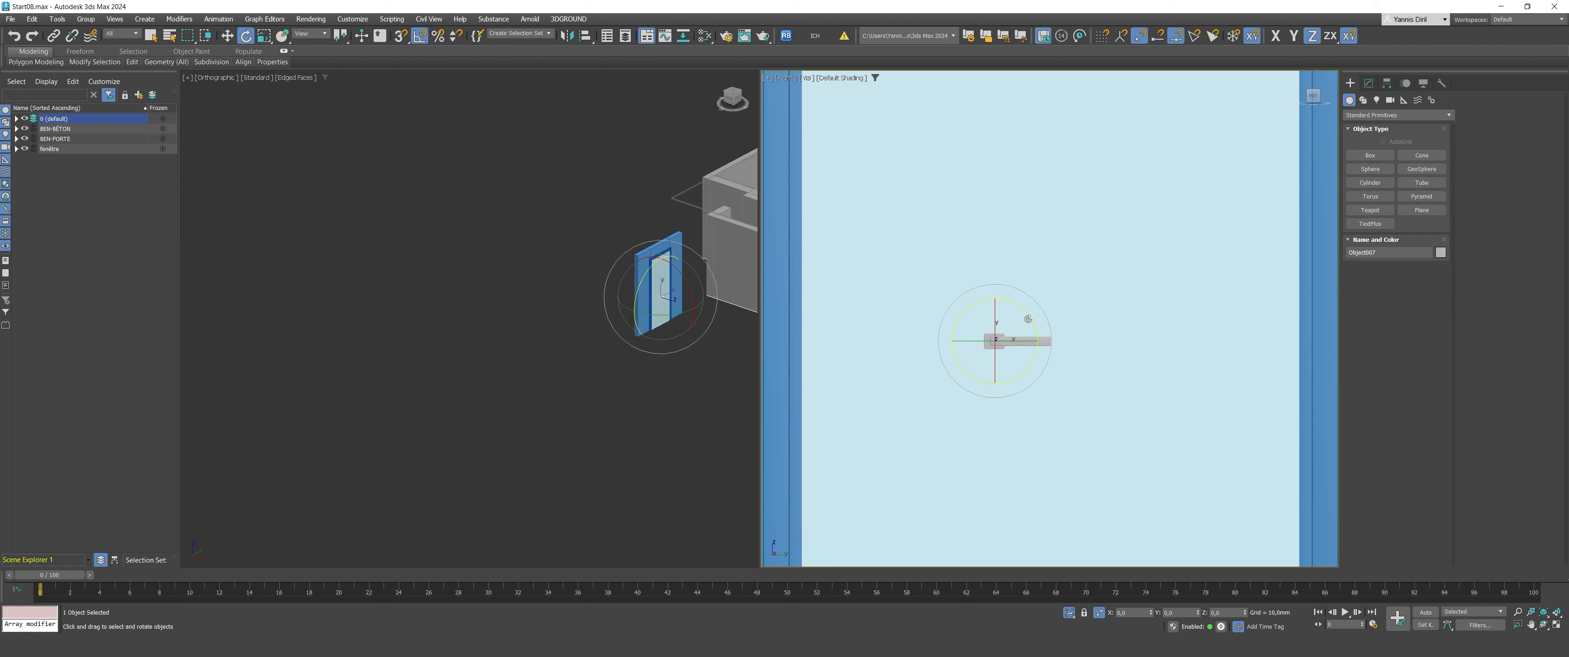
pyautogui.moveTo(1027, 319); pyautogui.dragTo(941, 287)
pyautogui.press('w')
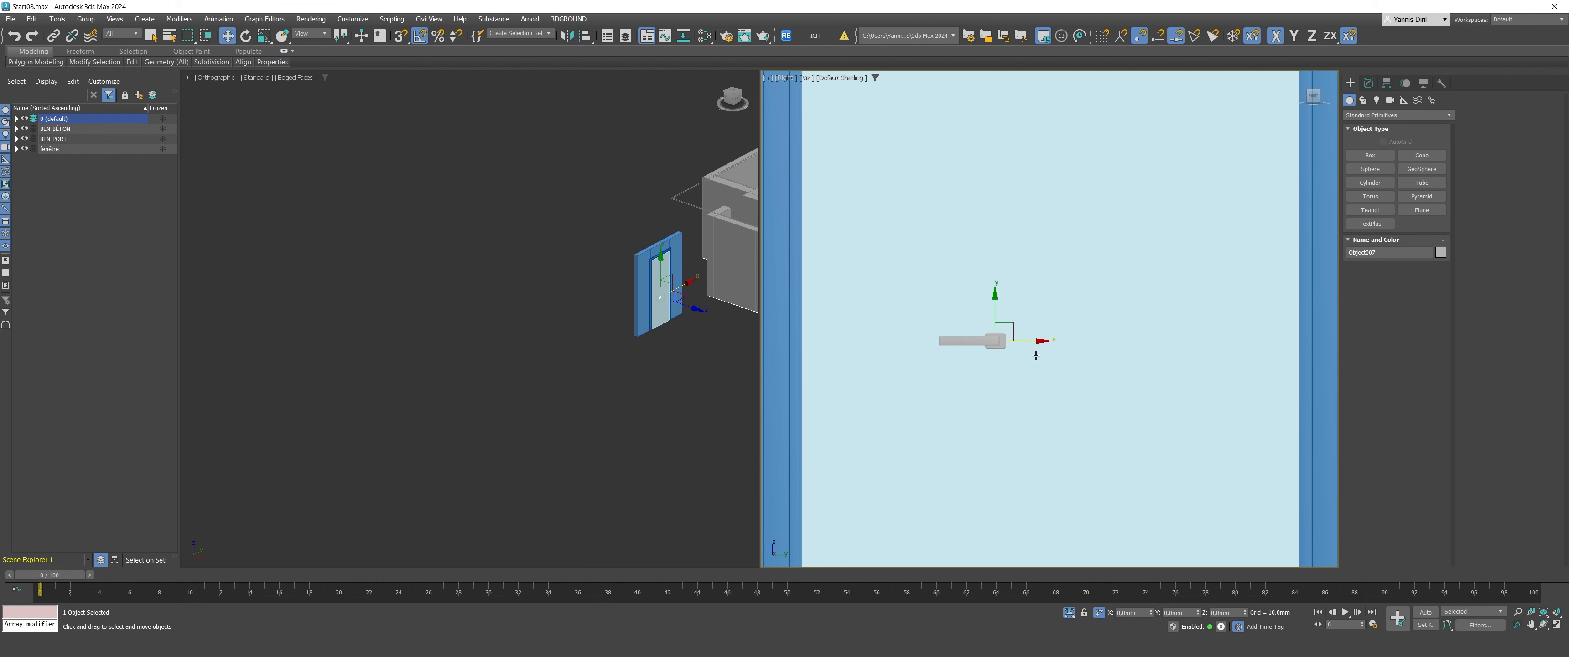
# Step: Move the handle horizontally across the door leaf until its plate sits near the leaf's closing edge
pyautogui.scroll(-3, 1043, 353)
pyautogui.moveTo(1043, 353); pyautogui.dragTo(1150, 345)
pyautogui.scroll(-5, 1150, 345)
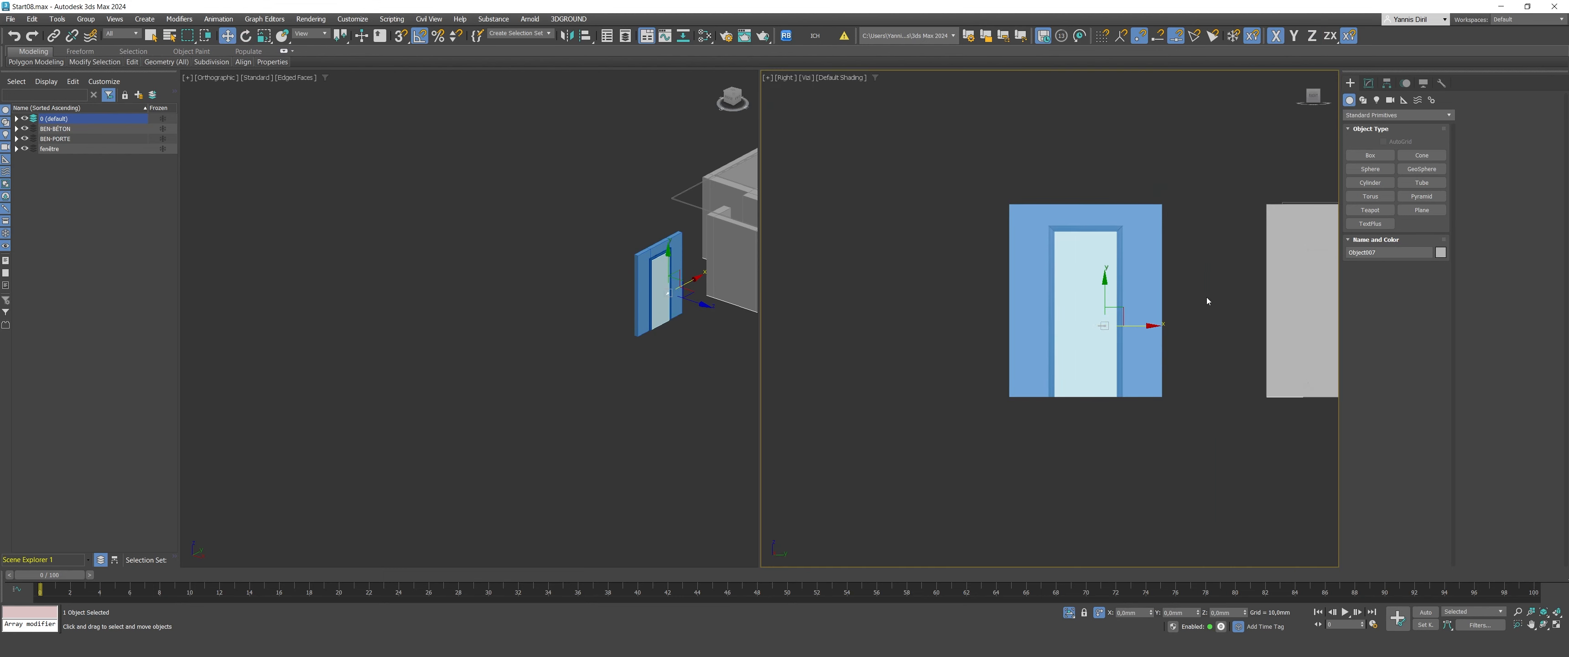
pyautogui.scroll(5, 1026, 341)
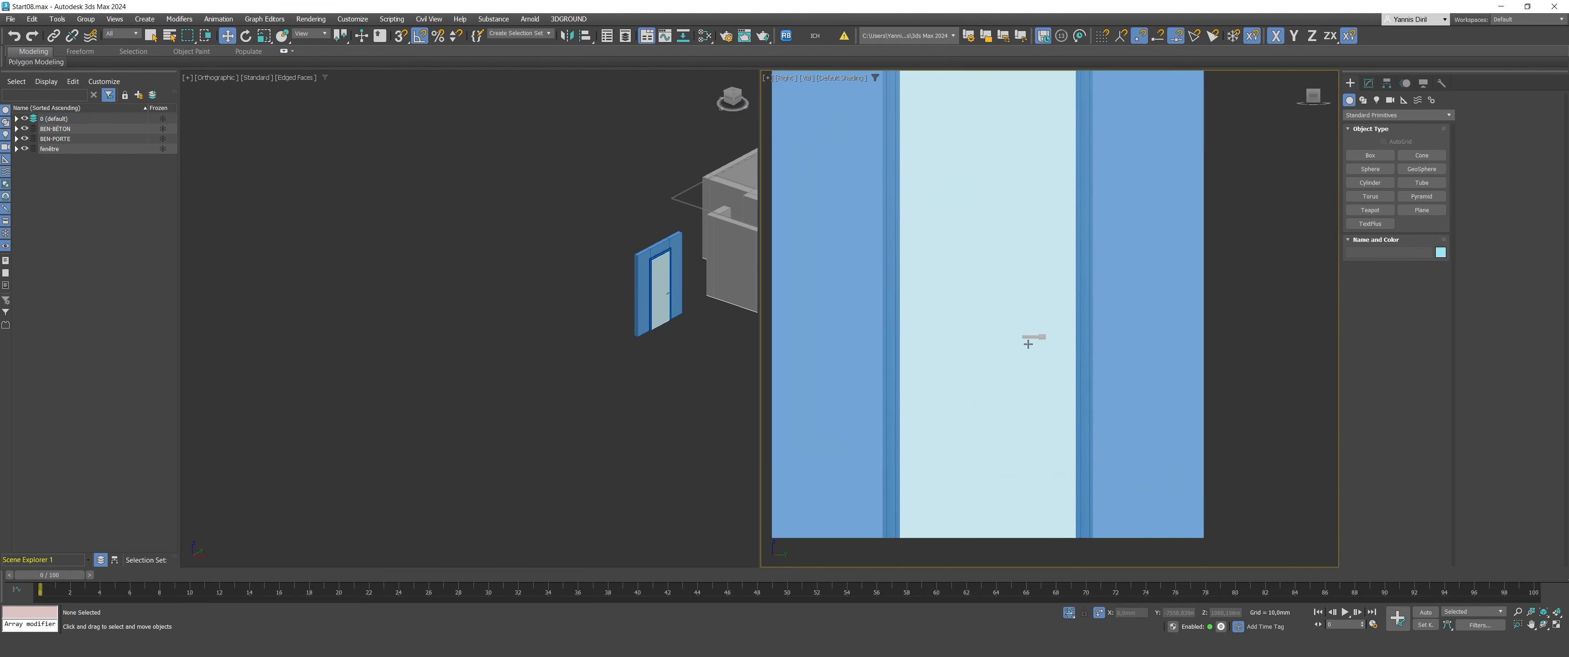
pyautogui.scroll(2, 1072, 338)
pyautogui.moveTo(1072, 339); pyautogui.dragTo(1057, 290)
pyautogui.click(1303, 283)
pyautogui.scroll(-6, 1061, 340)
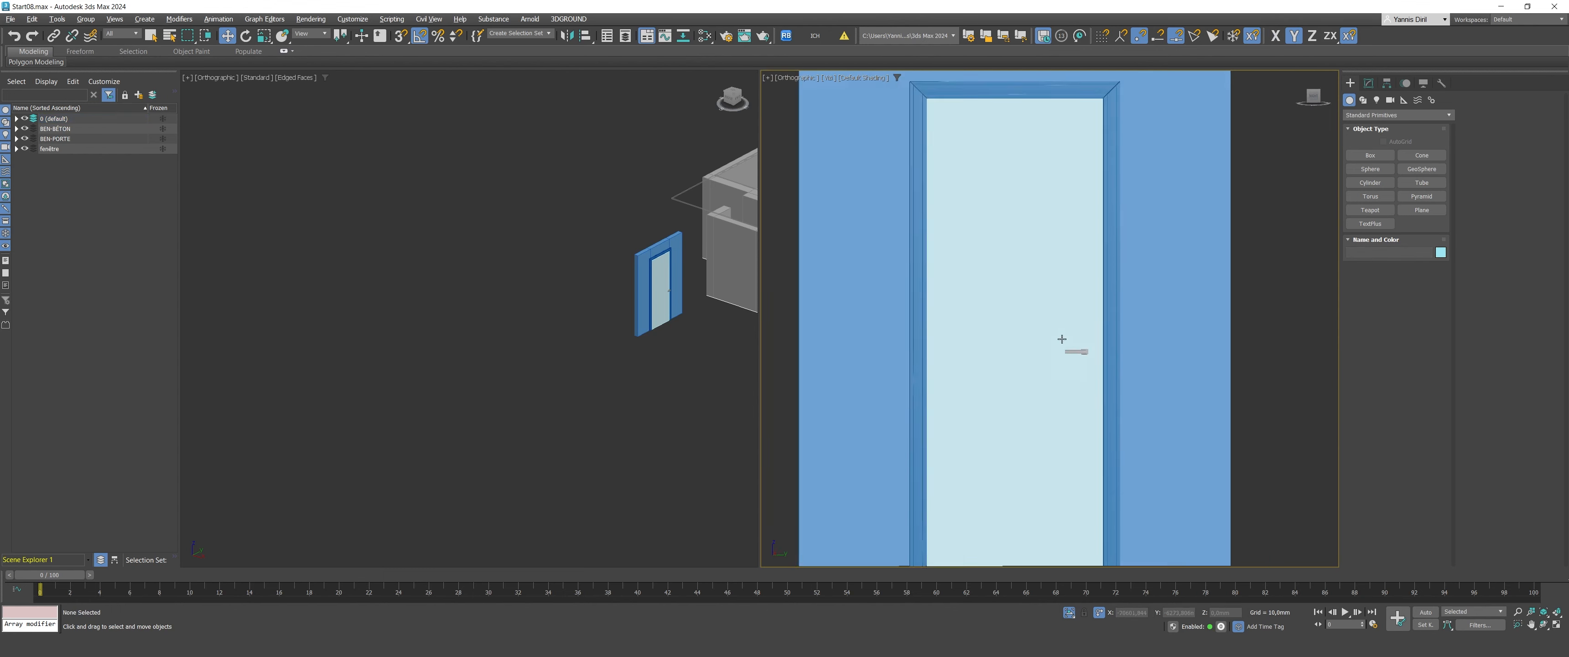
# Step: Clone the handle through the door thickness along X to make a second handle for the opposite face
pyautogui.keyDown('alt'); pyautogui.moveTo(1061, 340); pyautogui.dragTo(1005, 323, button='middle'); pyautogui.keyUp('alt')
pyautogui.scroll(2, 1185, 488)
pyautogui.scroll(3, 1157, 551)
pyautogui.click(1186, 532)
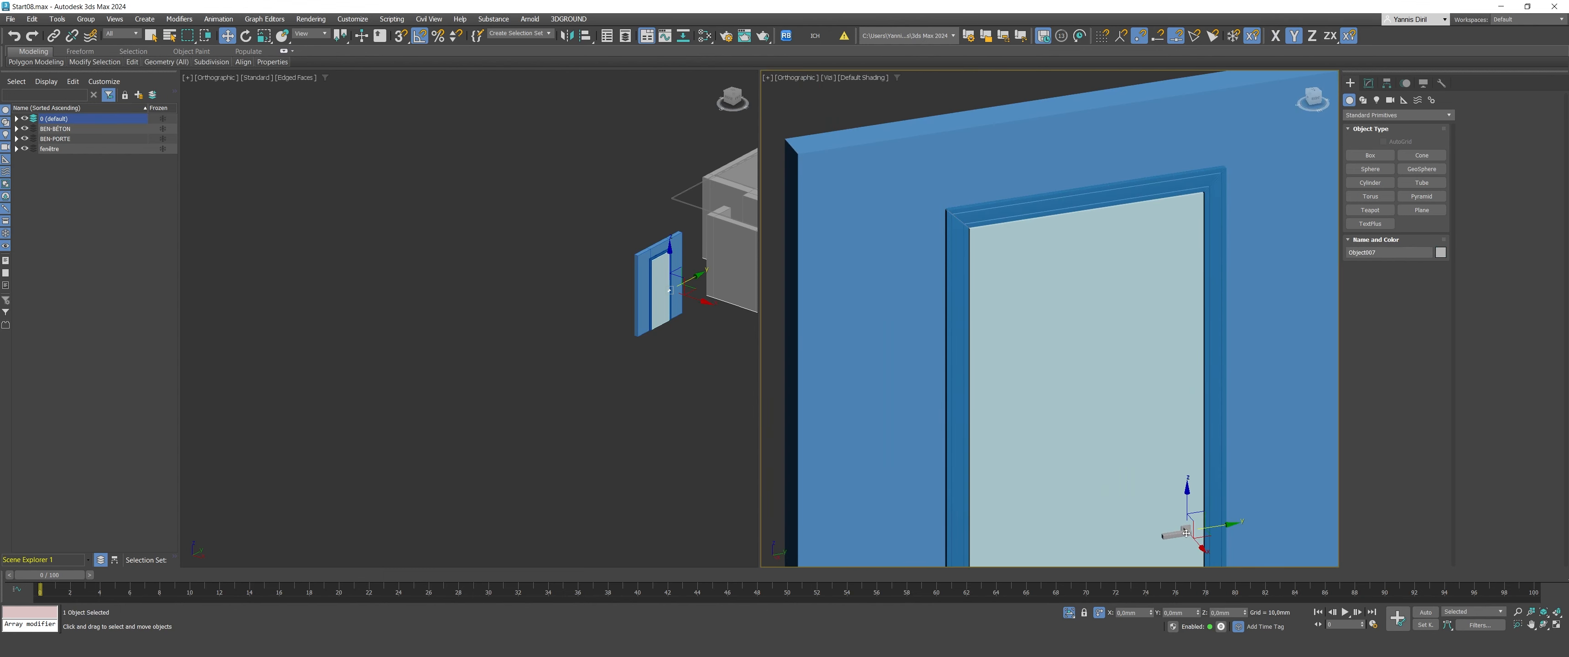
pyautogui.keyDown('shift'); pyautogui.moveTo(1197, 540); pyautogui.dragTo(1179, 521); pyautogui.keyUp('shift')
pyautogui.click(786, 370)
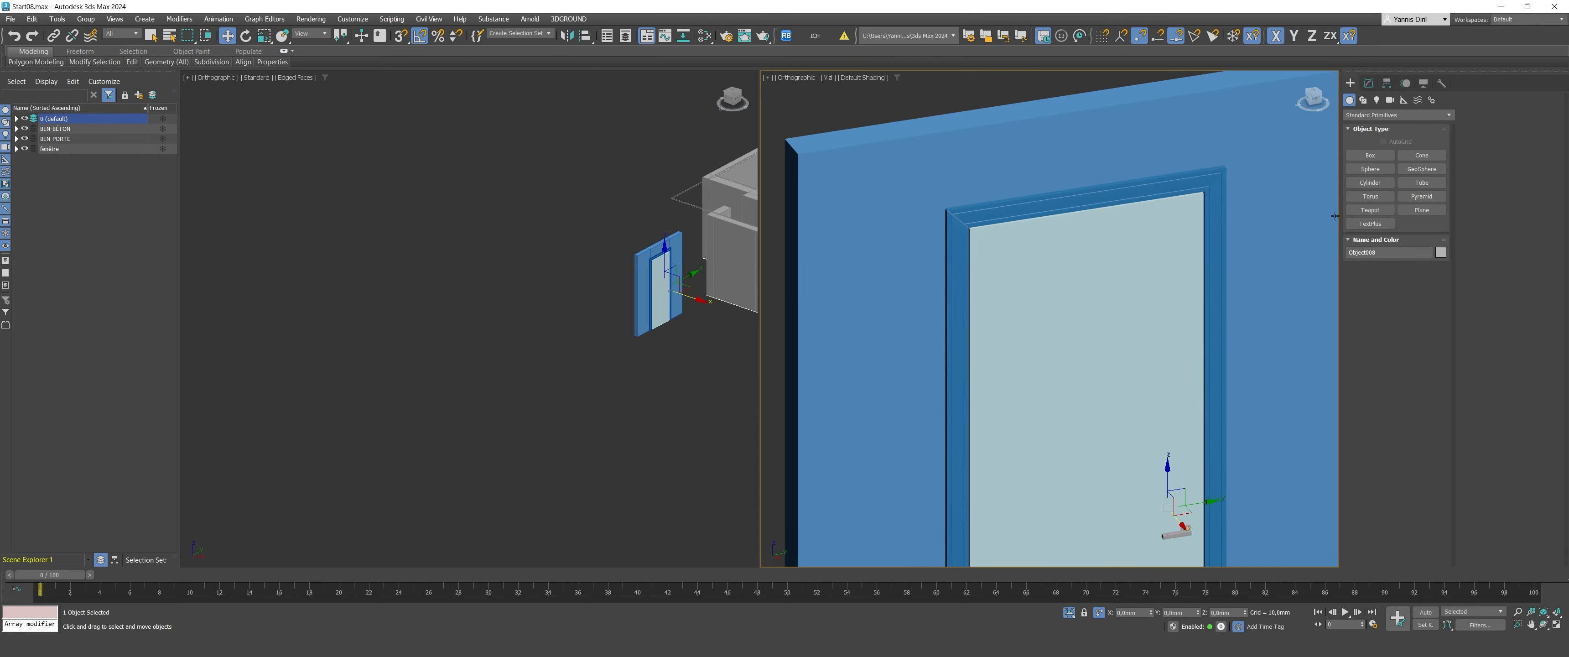
# Step: Mirror the cloned handle about the X axis with No Clone so its plate faces the door leaf
pyautogui.click(1311, 89)
pyautogui.scroll(-5, 1044, 190)
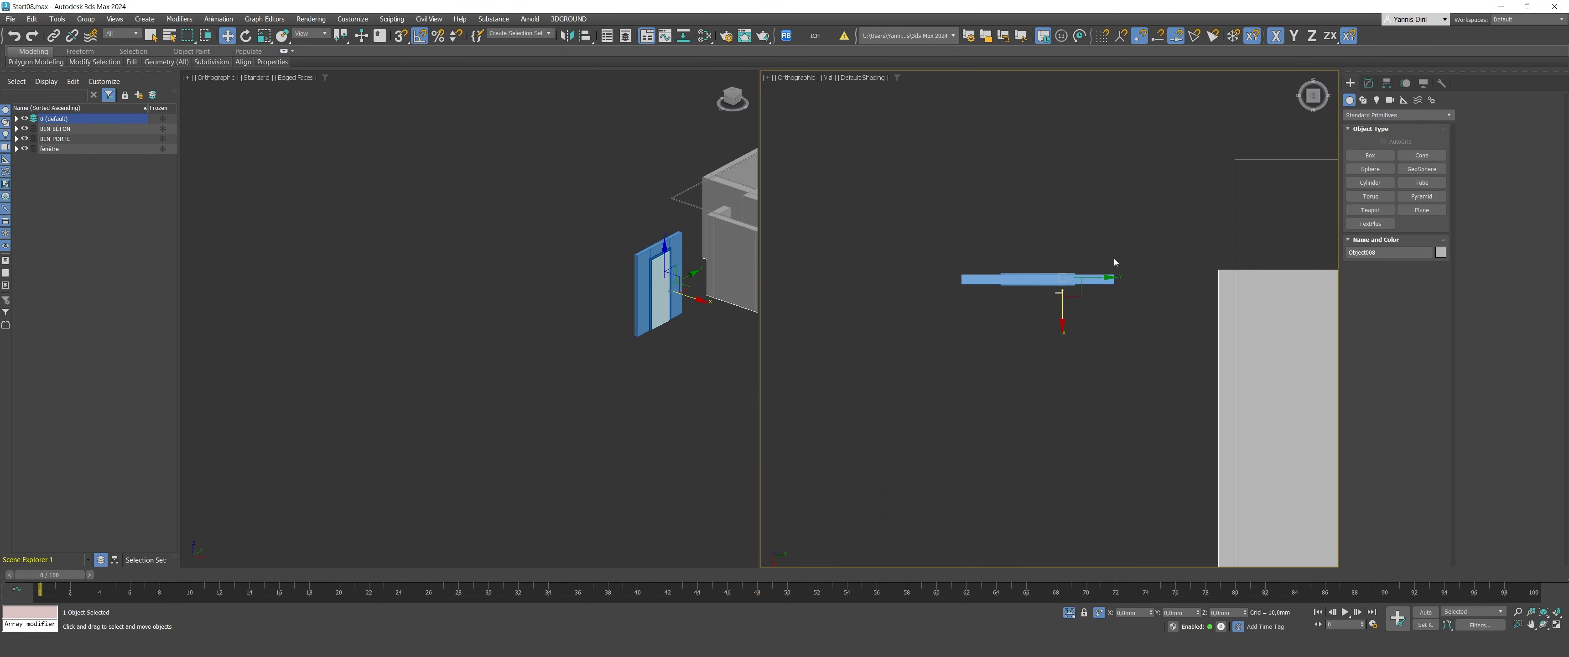
pyautogui.keyDown('alt'); pyautogui.moveTo(1114, 259); pyautogui.dragTo(956, 239, button='middle'); pyautogui.keyUp('alt')
pyautogui.scroll(10, 965, 243)
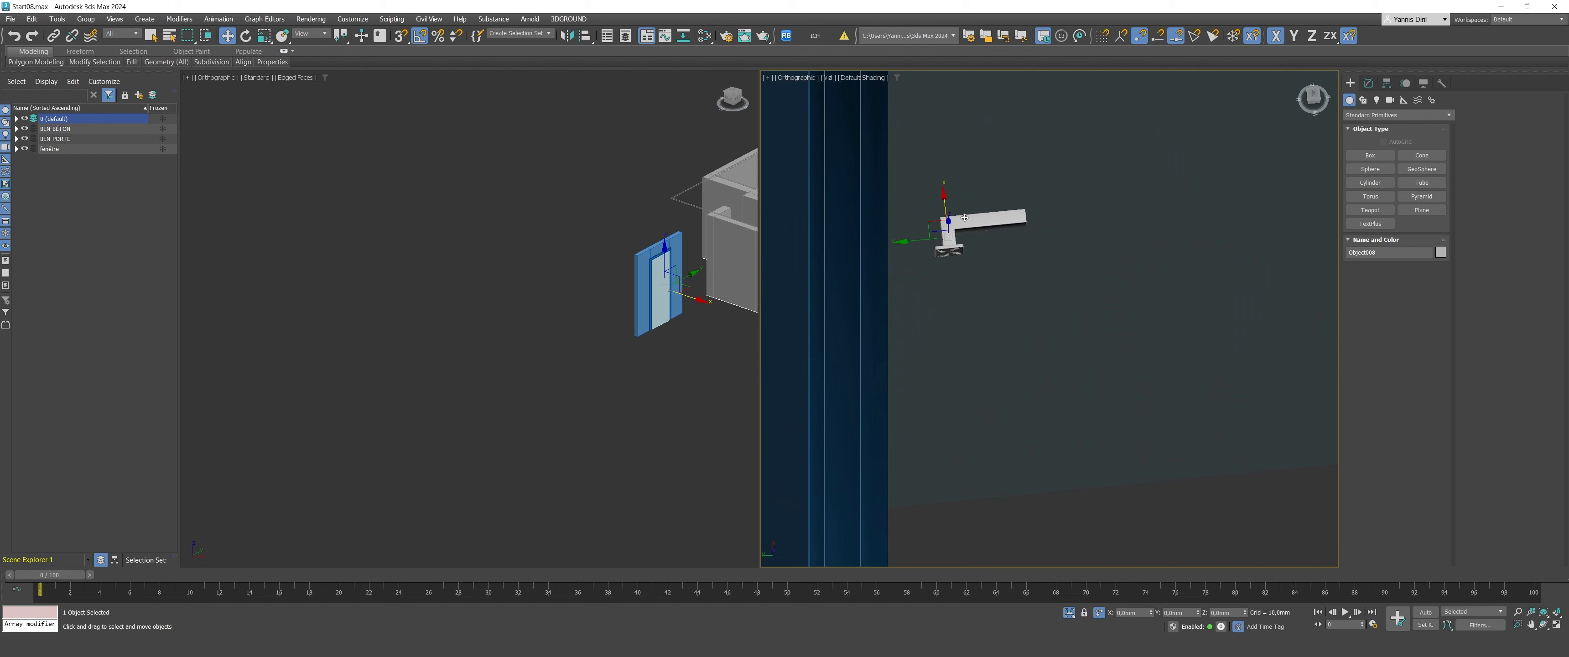
pyautogui.click(567, 35)
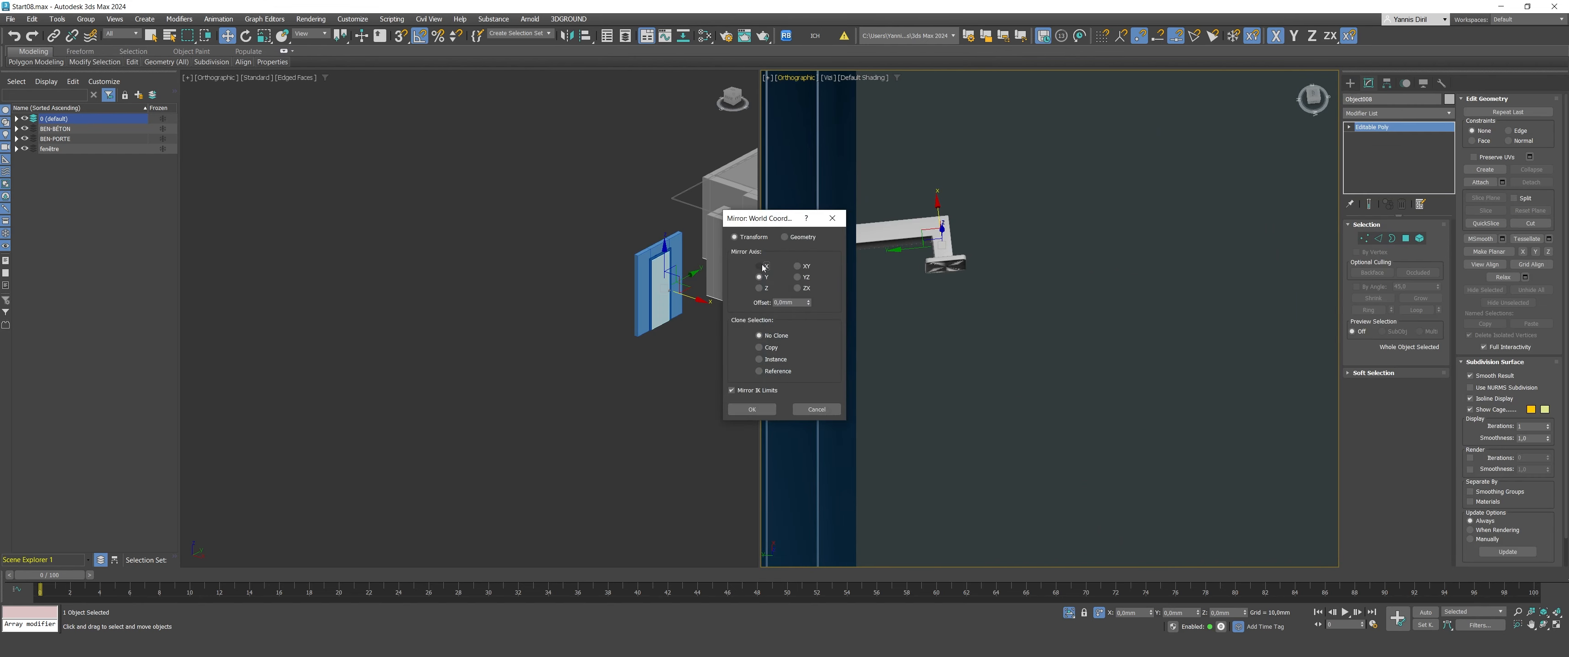
pyautogui.click(762, 267)
pyautogui.click(752, 409)
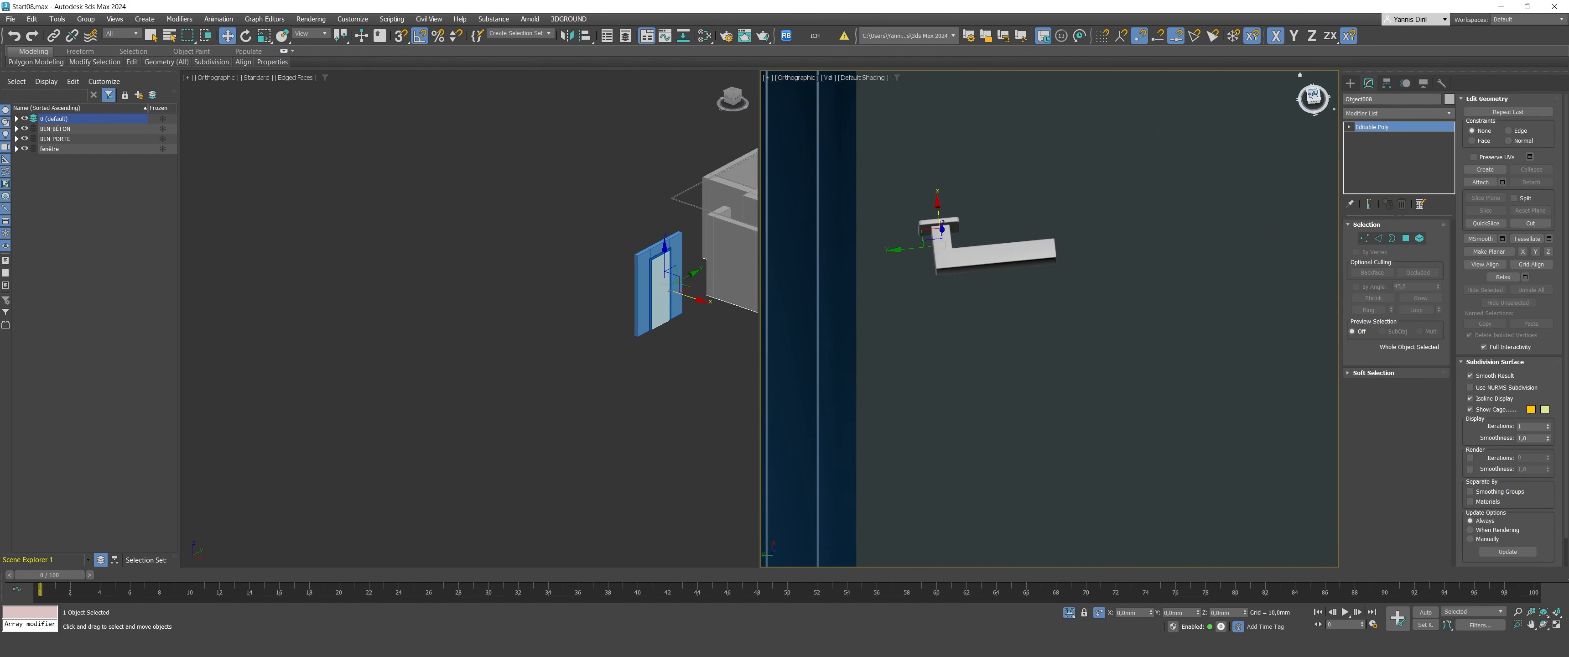
# Step: Display the top view in wireframe and move the original handle along X close to the door's face
pyautogui.click(1313, 93)
pyautogui.click(879, 78)
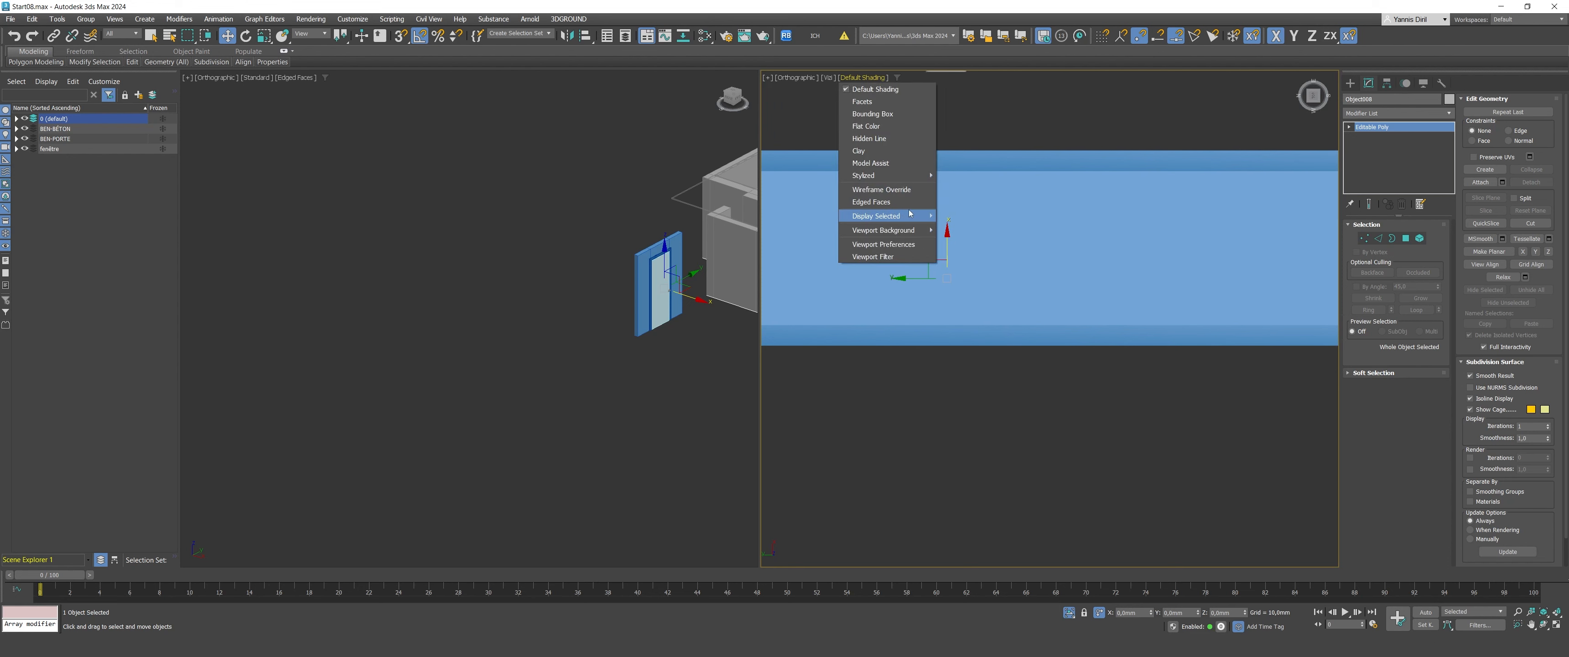
pyautogui.click(914, 191)
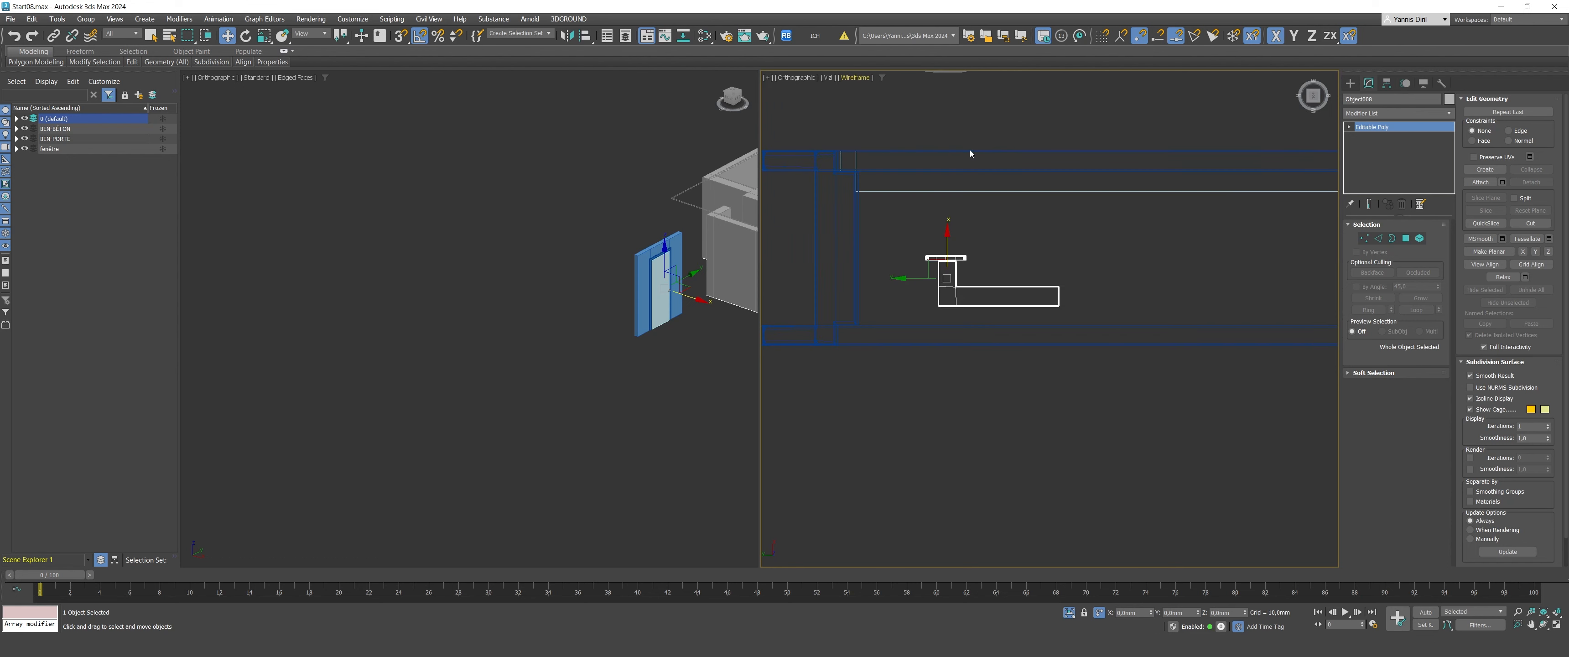
pyautogui.click(949, 161)
pyautogui.scroll(3, 951, 139)
pyautogui.moveTo(943, 86); pyautogui.dragTo(949, 160)
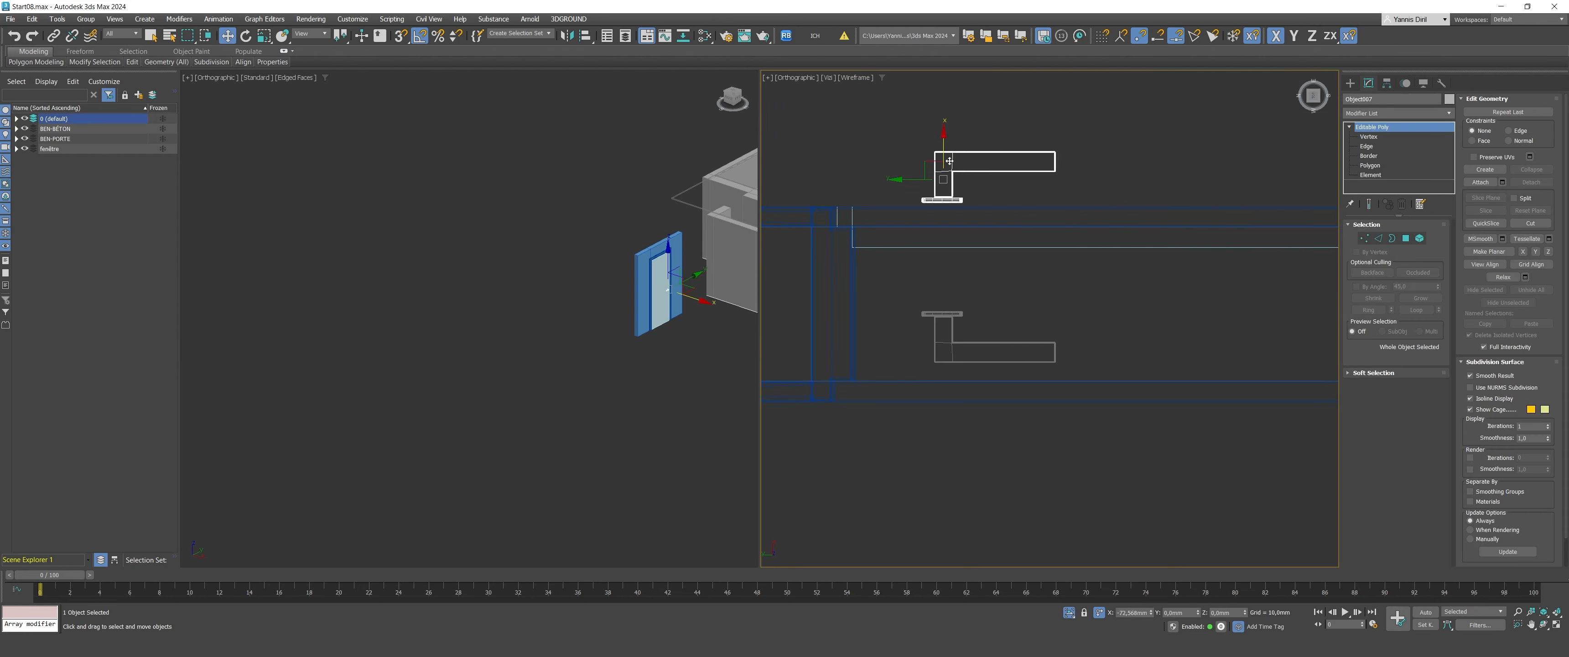
# Step: Select the door leaf together with both handles and isolate them from the rest of the scene
pyautogui.keyDown('ctrl'); pyautogui.click(932, 248); pyautogui.keyUp('ctrl')
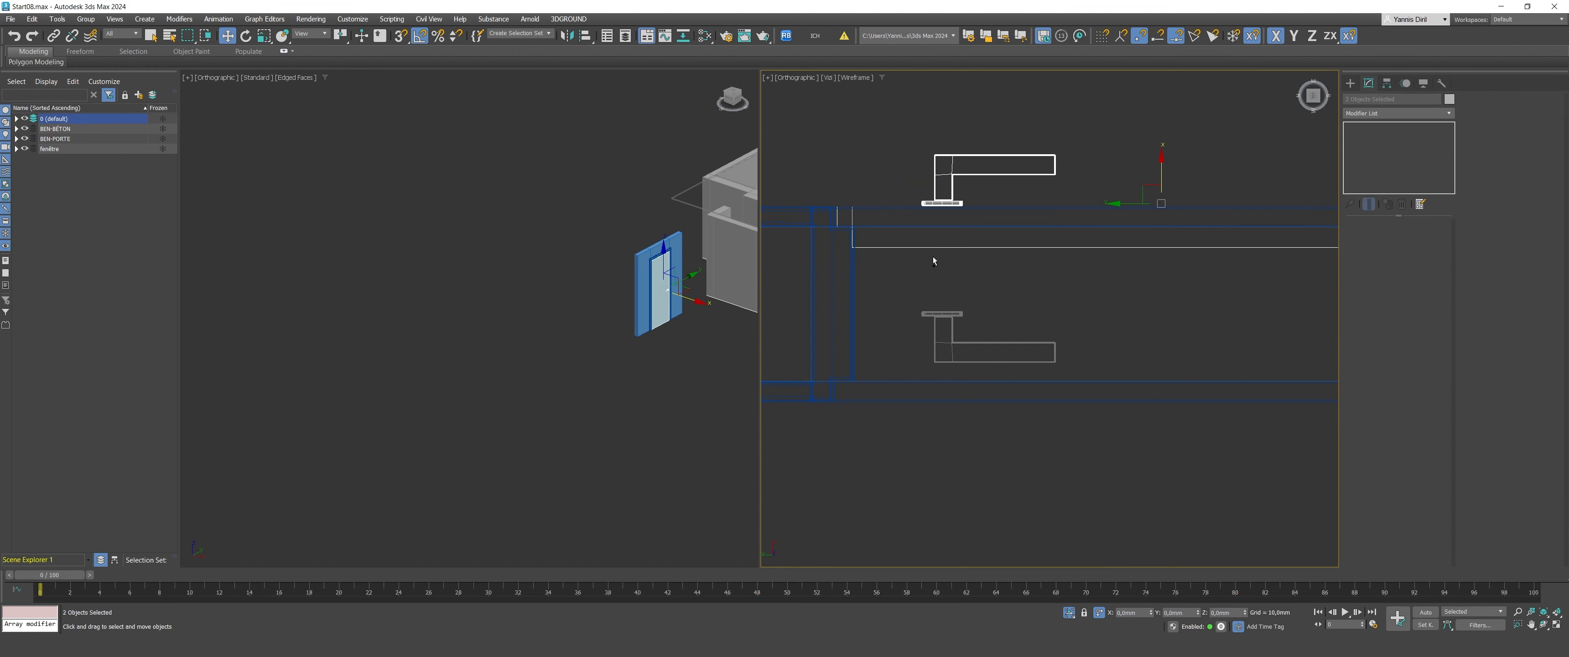
pyautogui.keyDown('ctrl'); pyautogui.click(952, 312); pyautogui.keyUp('ctrl')
pyautogui.rightClick(952, 312)
pyautogui.click(976, 265)
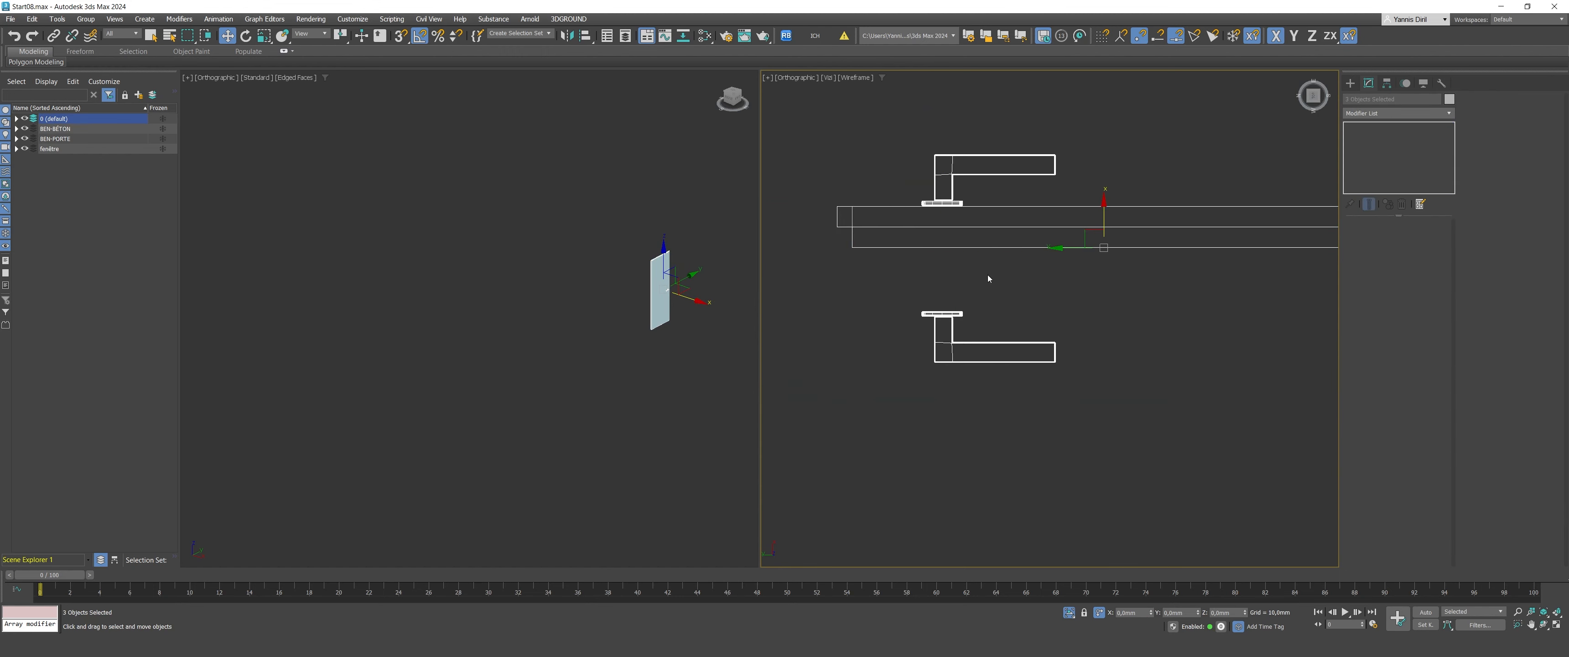
# Step: Move the original handle along X until its plate rests flush against the leaf's near face
pyautogui.click(961, 183)
pyautogui.scroll(5, 953, 201)
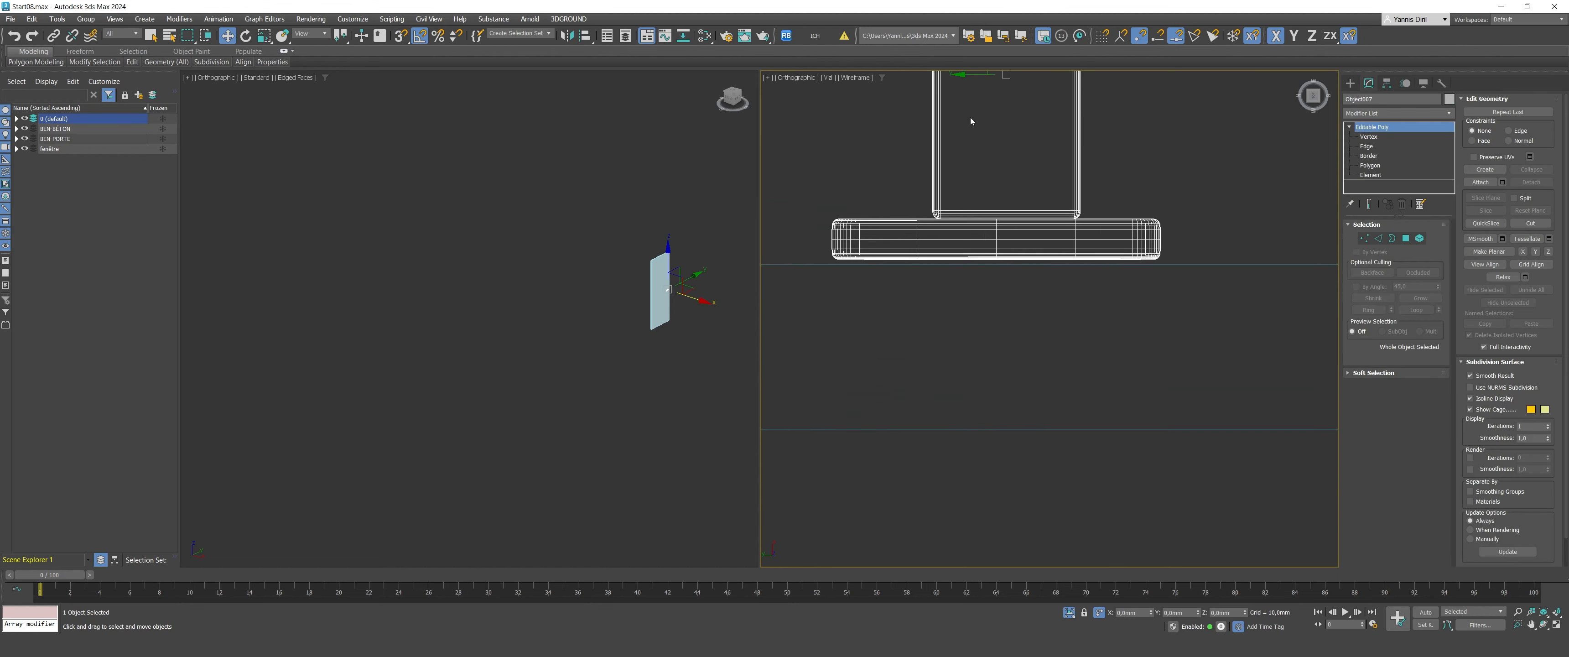
pyautogui.scroll(-4, 975, 134)
pyautogui.scroll(10, 972, 195)
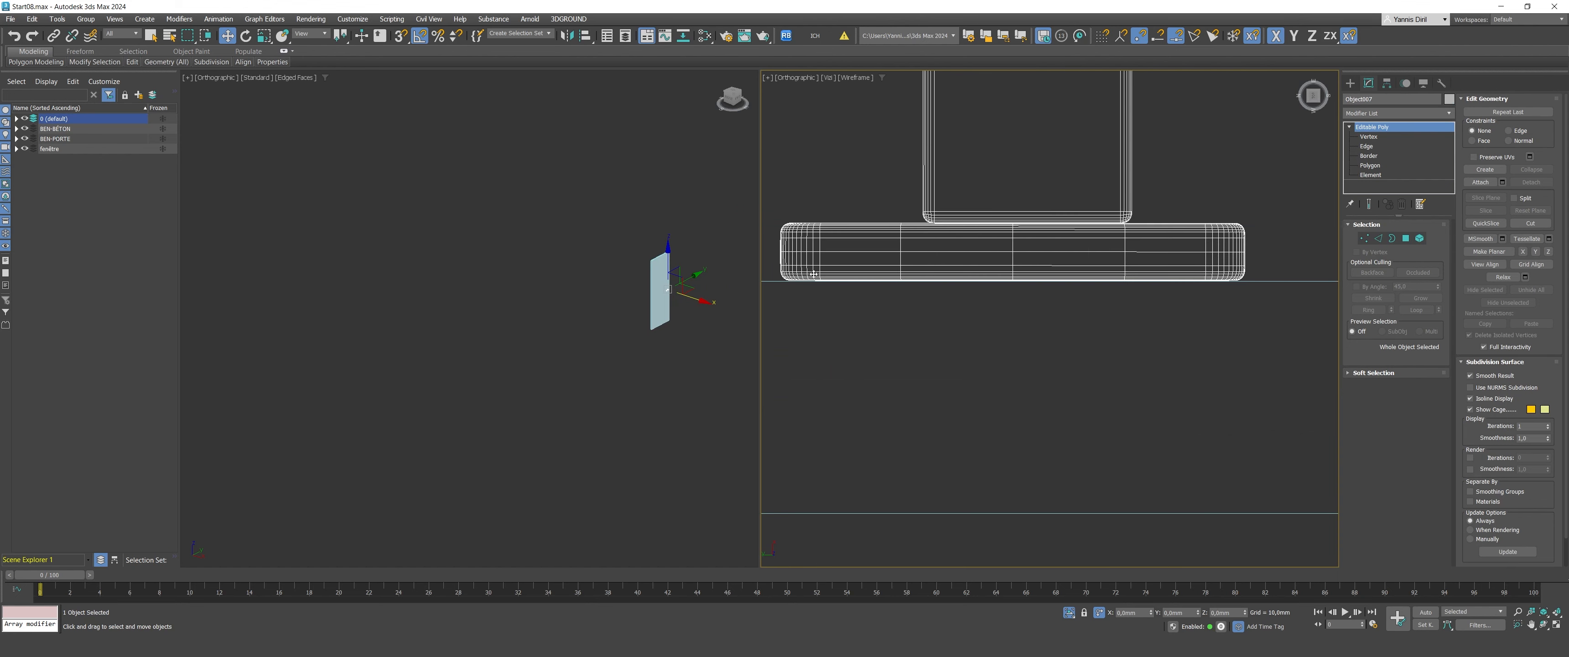
pyautogui.scroll(-9, 969, 339)
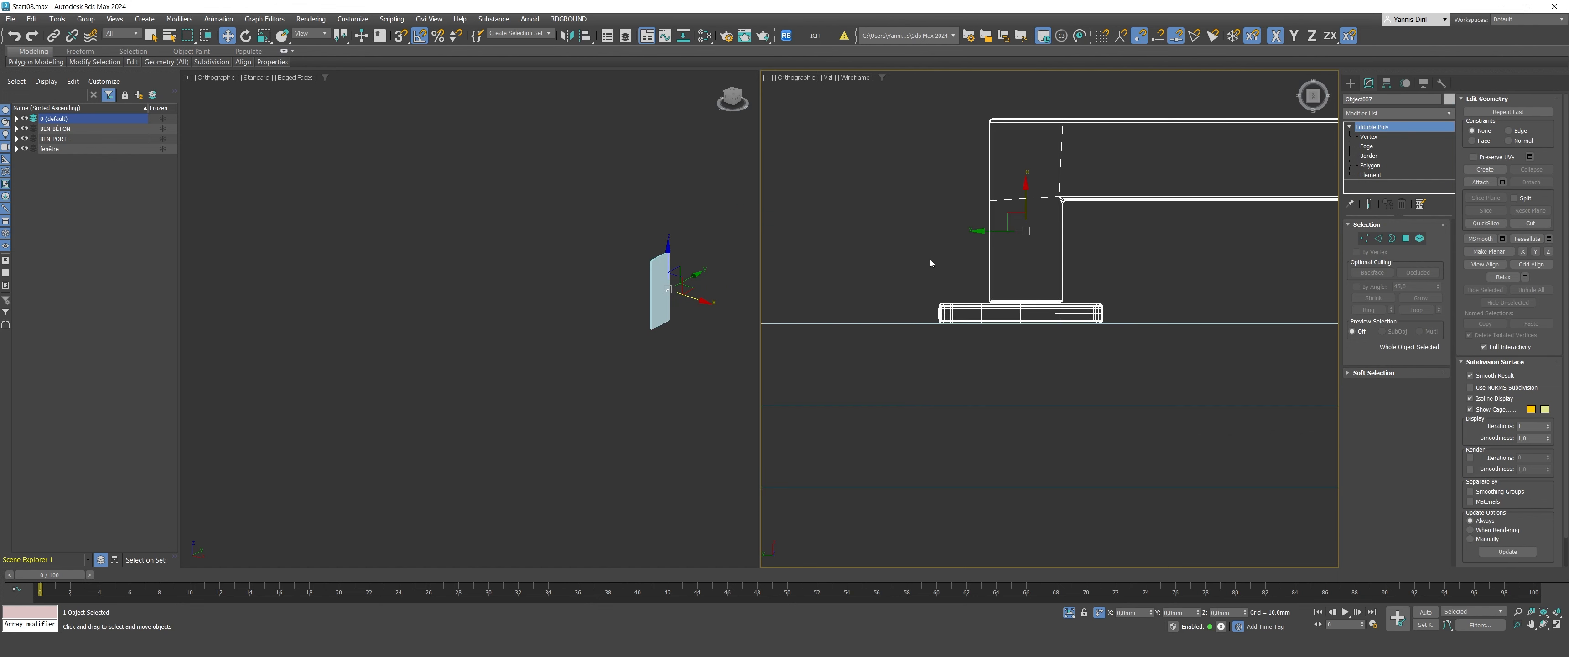
# Step: Move the mirrored handle along X until its plate rests flush against the leaf's opposite face
pyautogui.click(930, 259)
pyautogui.scroll(-6, 929, 255)
pyautogui.scroll(3, 938, 387)
pyautogui.click(991, 358)
pyautogui.moveTo(990, 358); pyautogui.dragTo(972, 243, button='middle')
pyautogui.scroll(5, 972, 260)
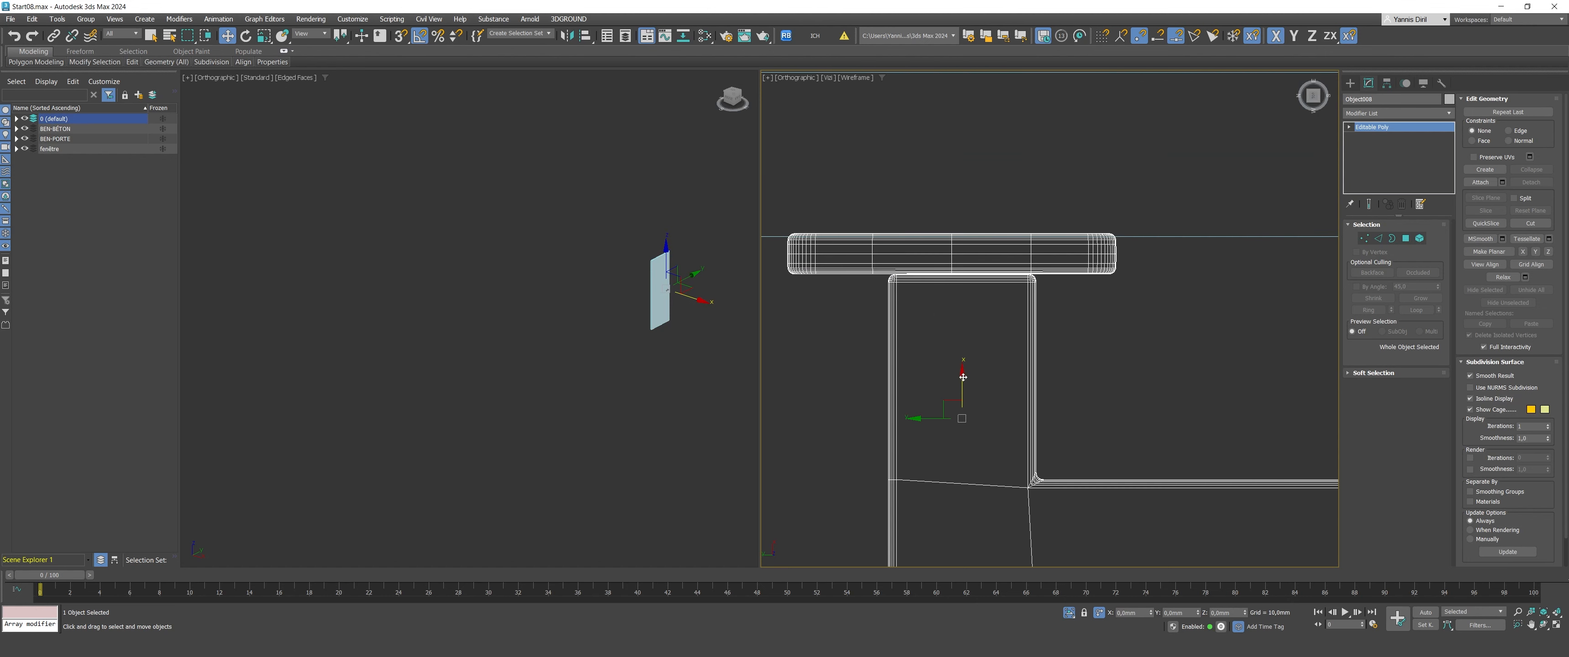
pyautogui.scroll(-4, 1100, 316)
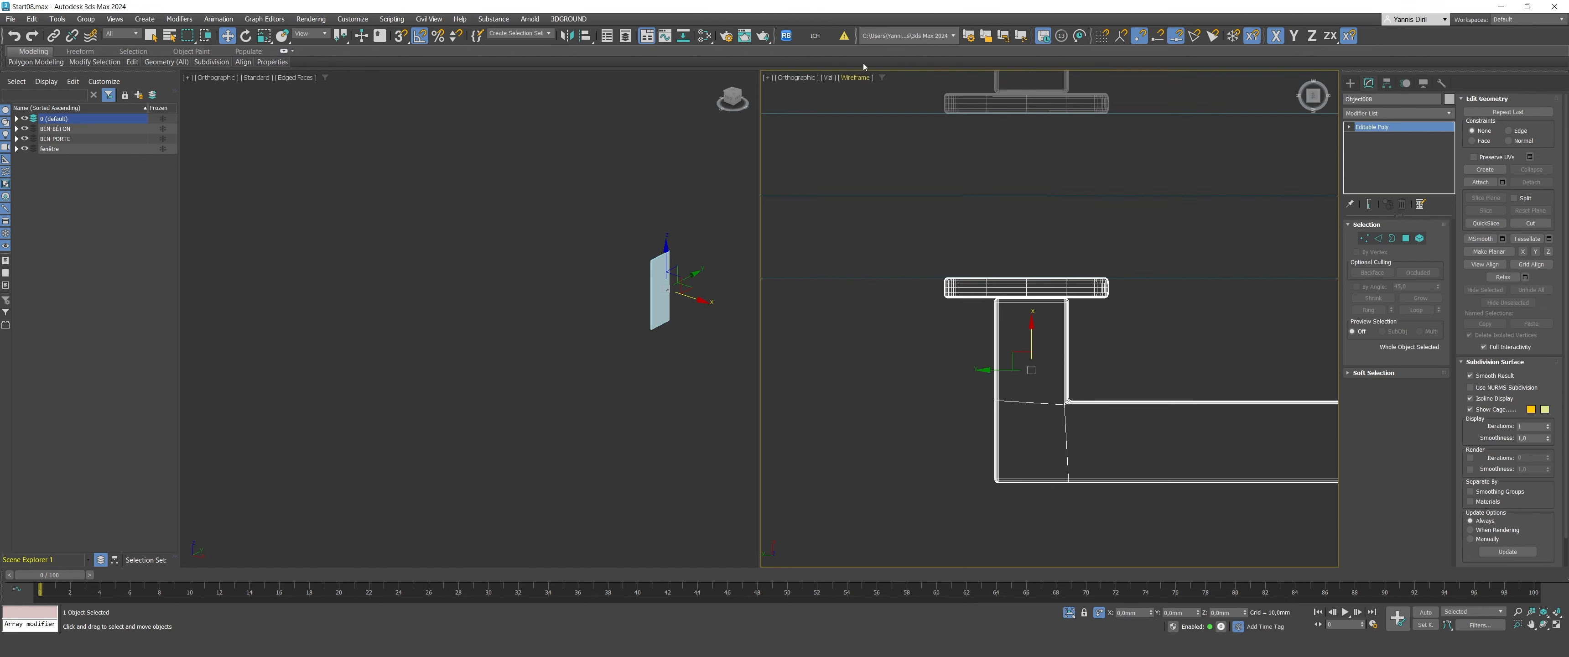
# Step: Switch the viewport from wireframe back to default shading and deselect the mirrored handle
pyautogui.click(853, 78)
pyautogui.click(863, 87)
pyautogui.scroll(-7, 877, 130)
pyautogui.keyDown('alt'); pyautogui.moveTo(877, 131); pyautogui.dragTo(856, 80, button='middle'); pyautogui.keyUp('alt')
pyautogui.click(816, 195)
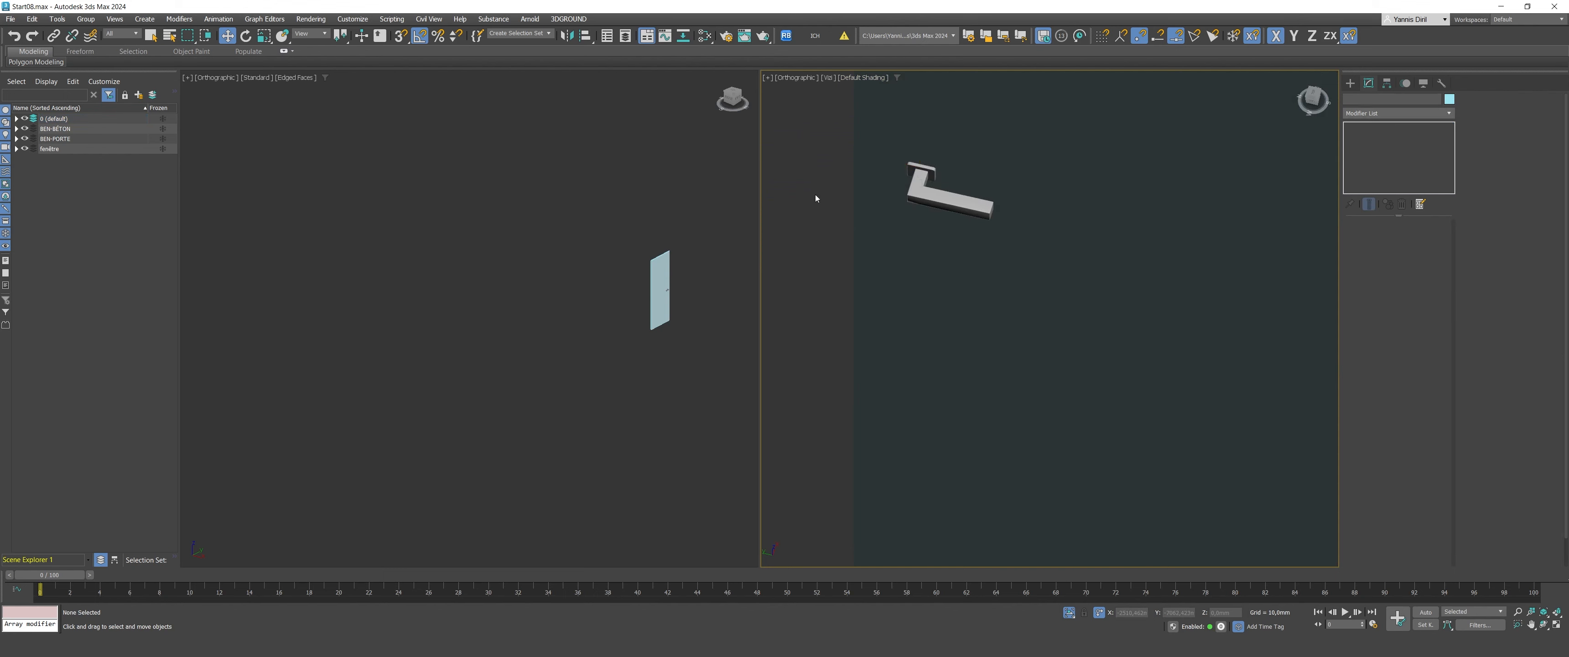
pyautogui.scroll(-3, 864, 231)
# Step: Attach the door leaf and the other handle to the mirrored handle to form a single Editable Poly object
pyautogui.click(897, 236)
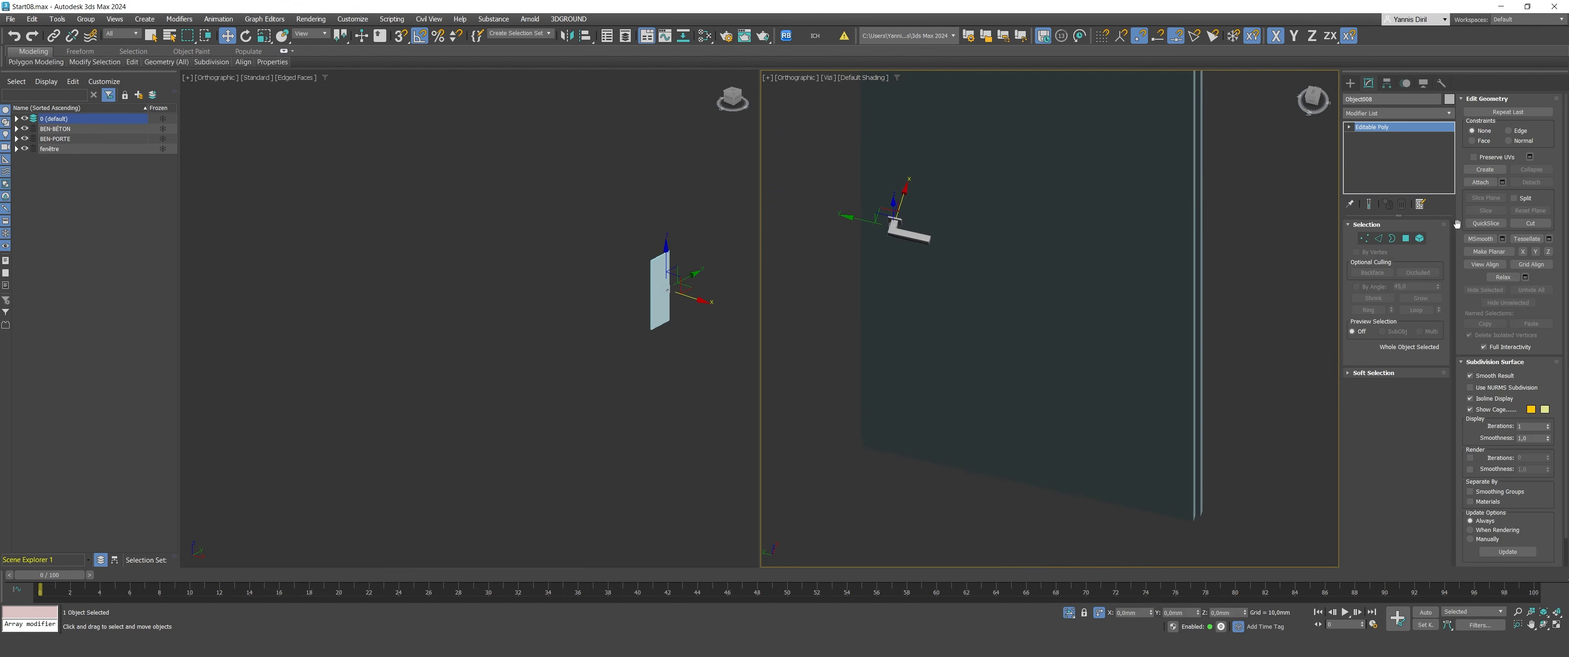
pyautogui.click(1471, 184)
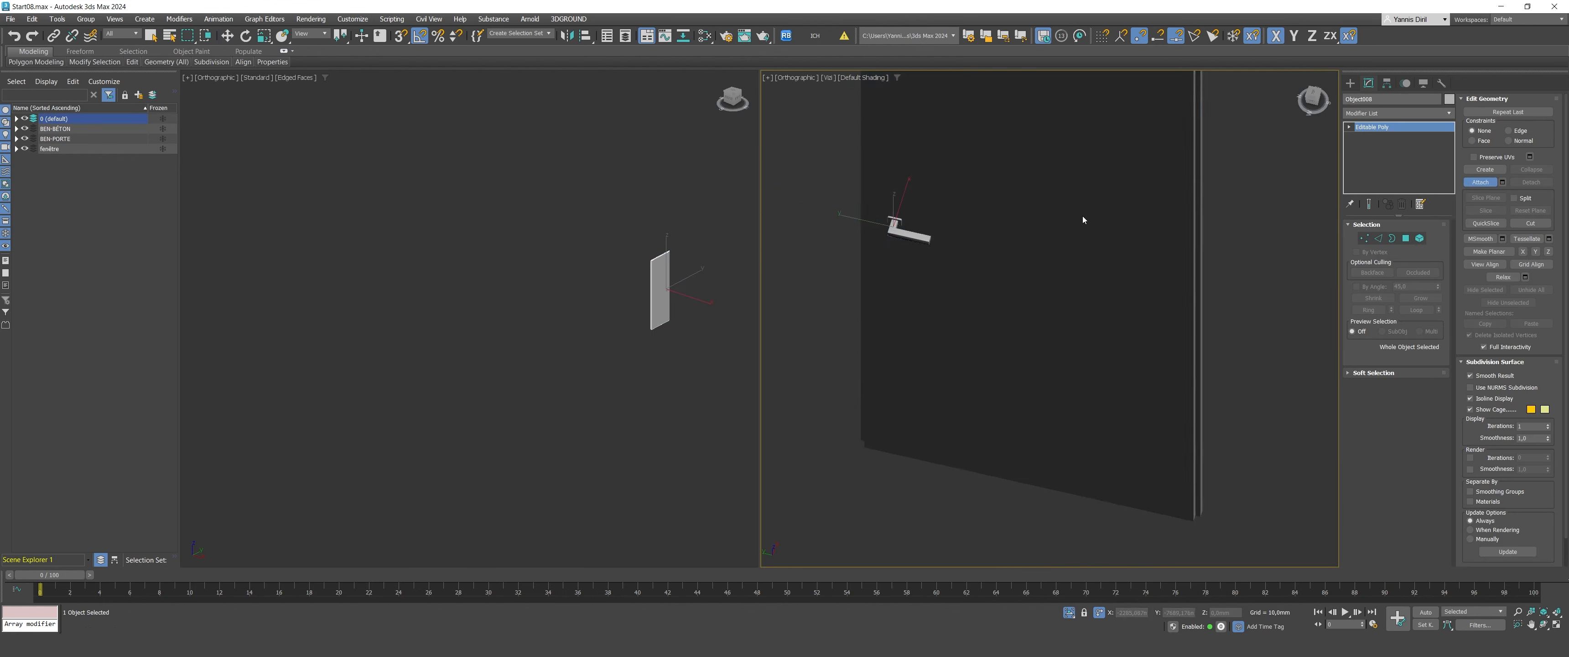
pyautogui.scroll(-3, 1083, 217)
pyautogui.keyDown('alt'); pyautogui.moveTo(1083, 216); pyautogui.dragTo(1015, 221, button='middle'); pyautogui.keyUp('alt')
pyautogui.scroll(5, 1067, 223)
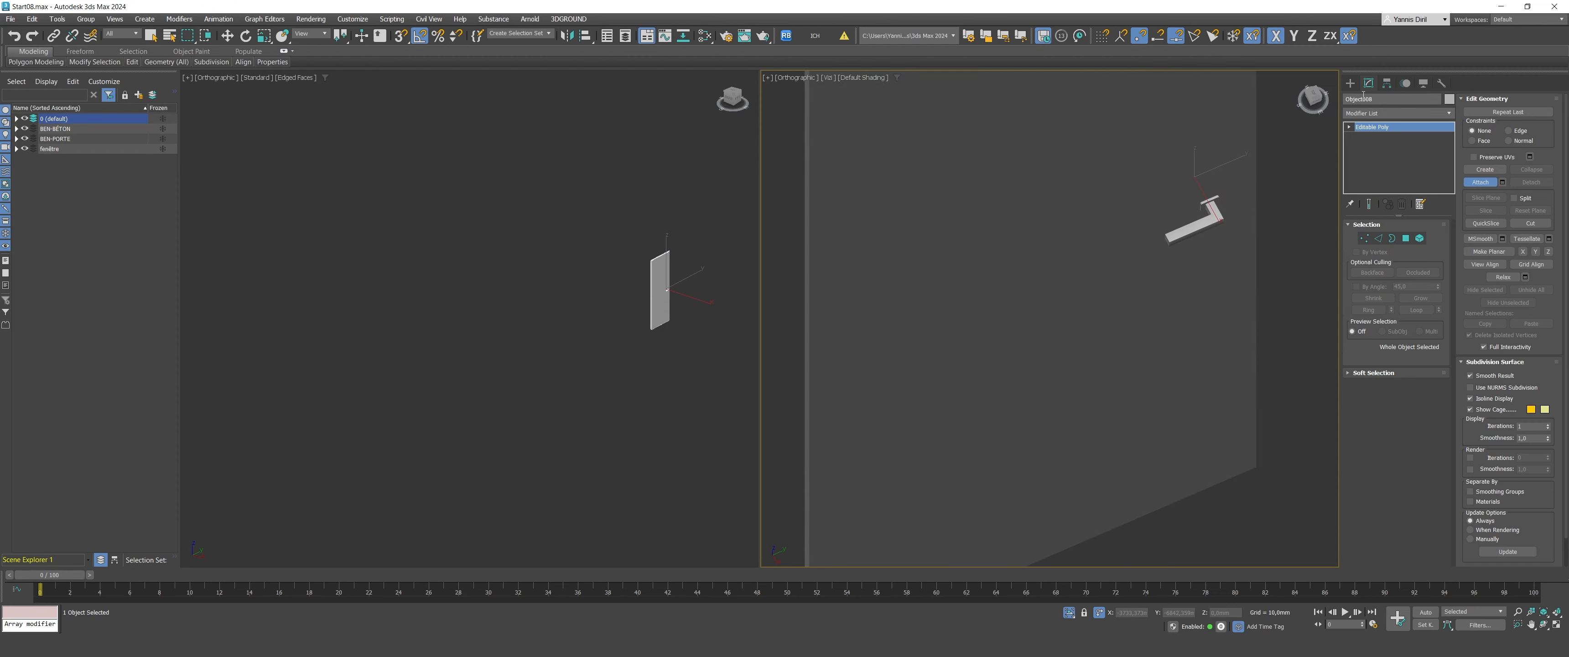
pyautogui.click(1351, 83)
pyautogui.click(1270, 169)
# Step: End the isolation to show the wall, door frame and building alongside the combined leaf and handles
pyautogui.scroll(-3, 1259, 170)
pyautogui.keyDown('alt'); pyautogui.moveTo(1259, 171); pyautogui.dragTo(1170, 199, button='middle'); pyautogui.keyUp('alt')
pyautogui.scroll(-5, 1169, 195)
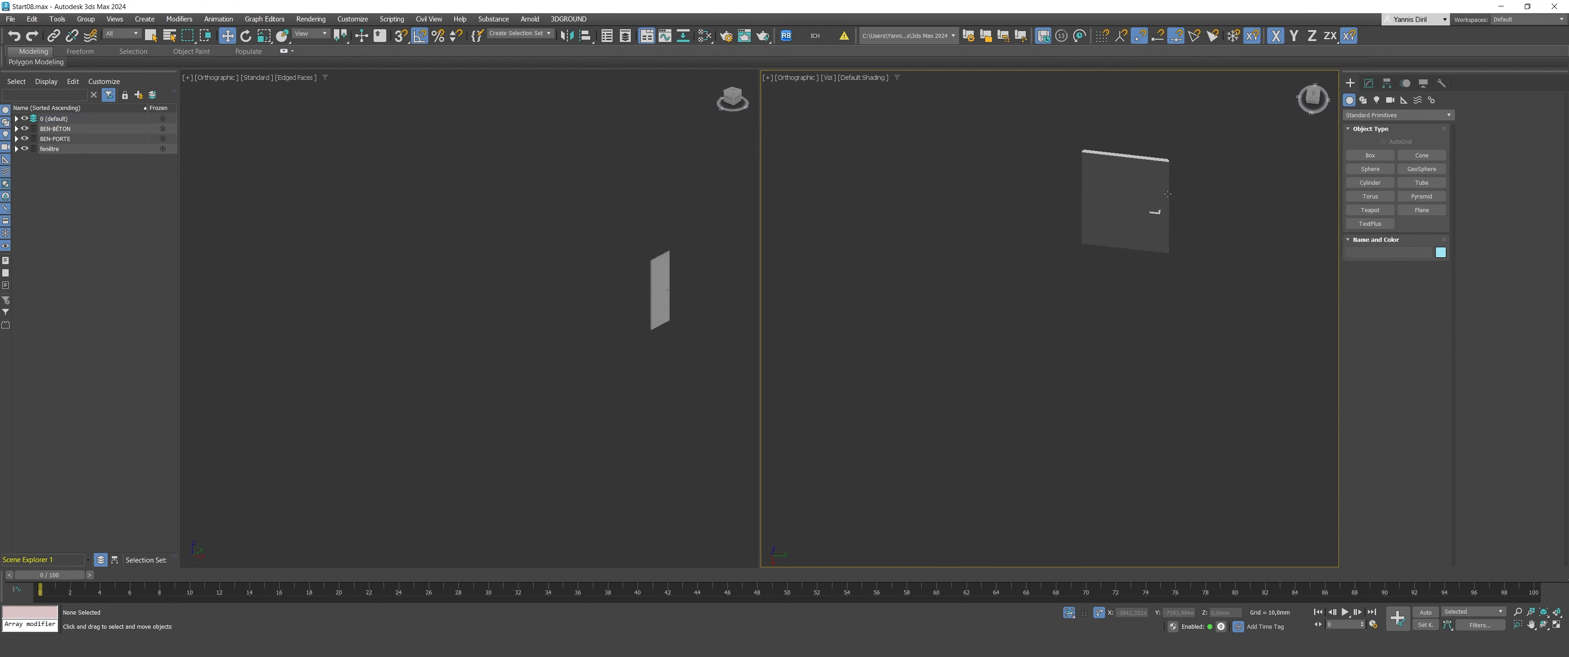
pyautogui.scroll(2, 1168, 194)
pyautogui.rightClick(1219, 170)
pyautogui.click(1237, 117)
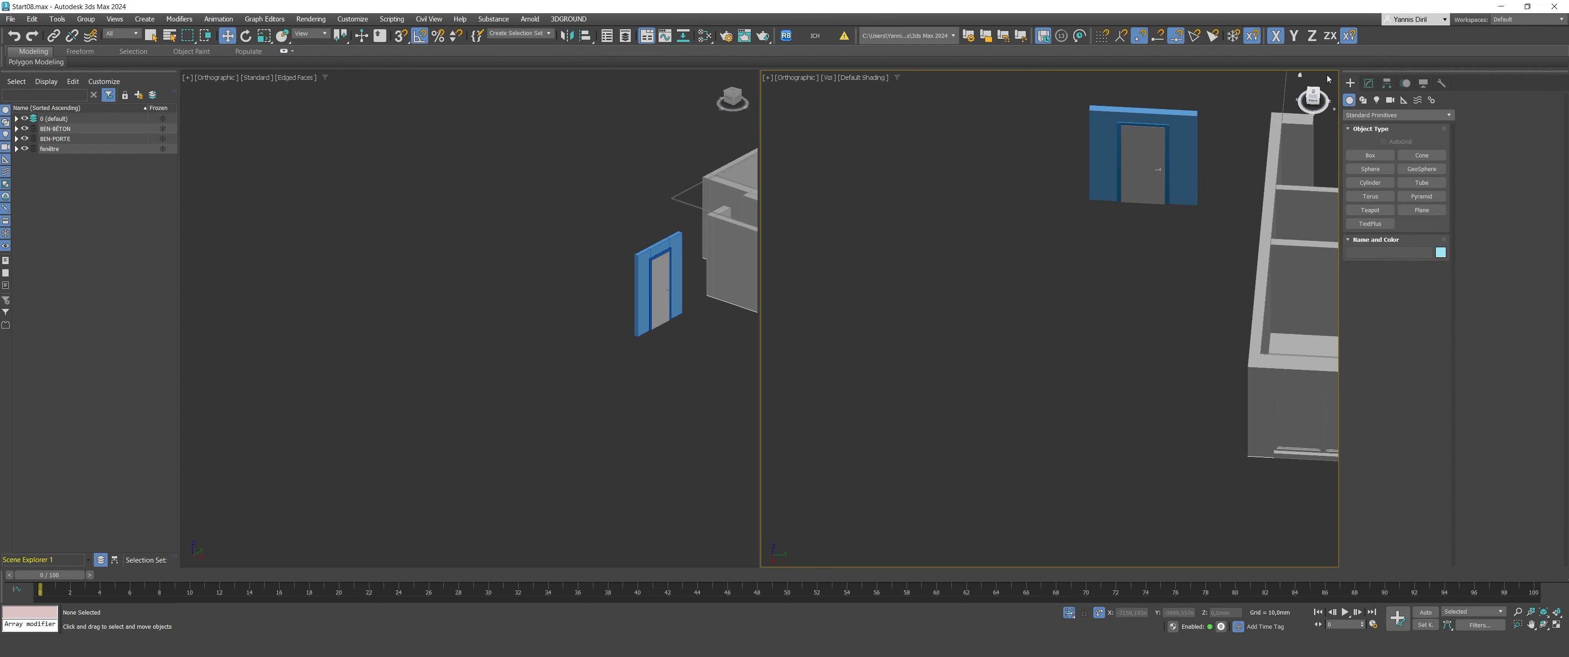